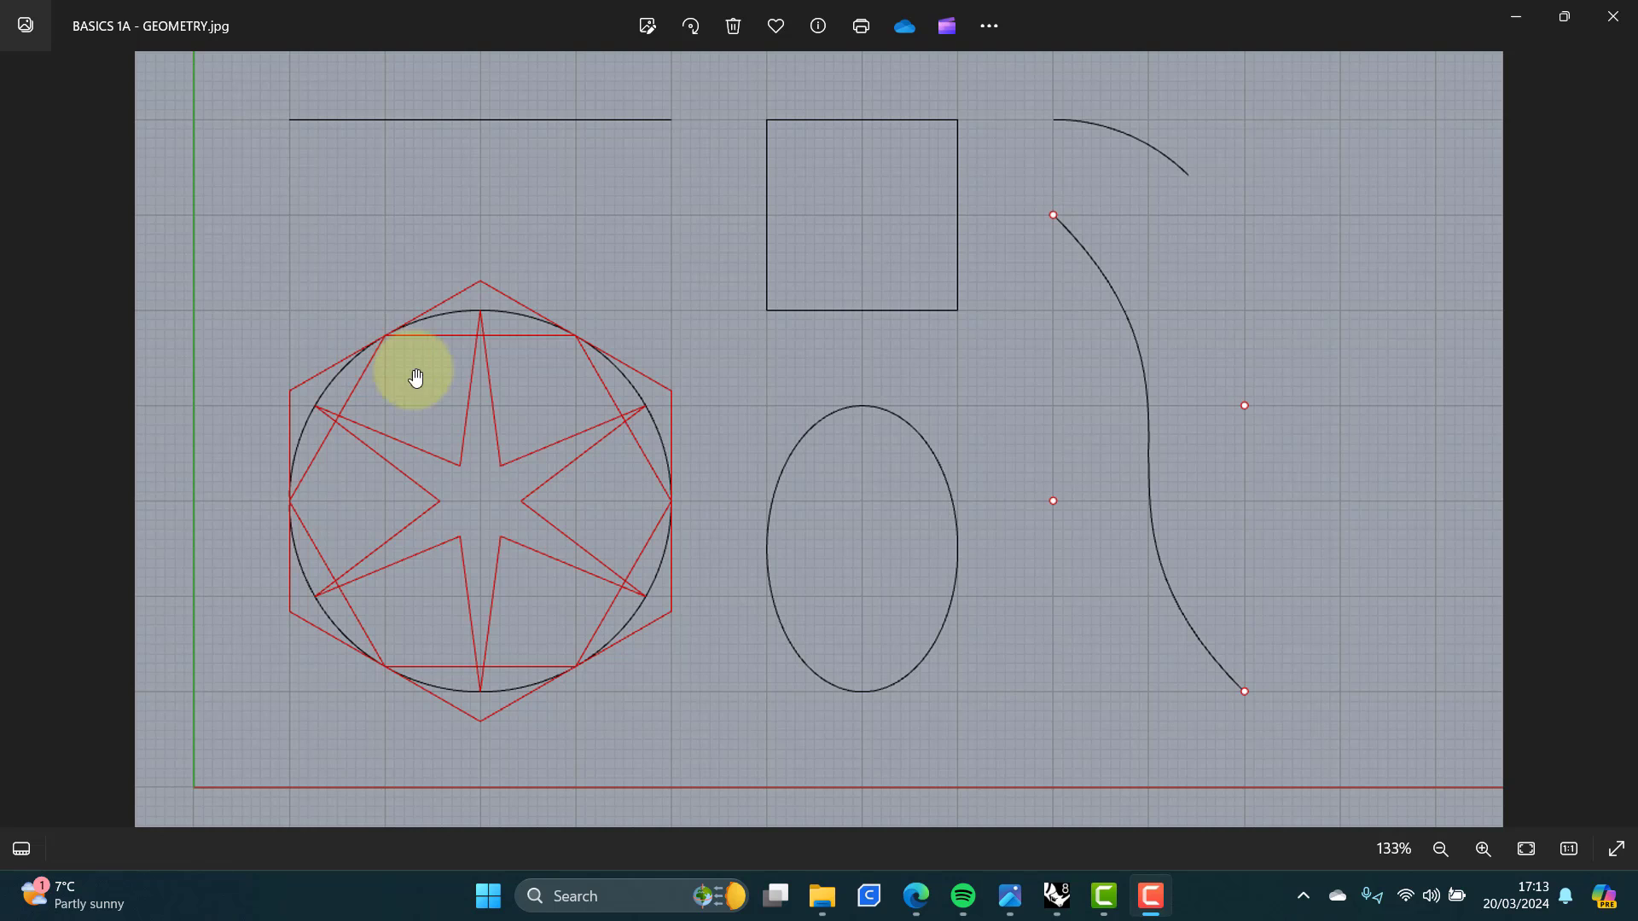
# Step: Switch to Rhino and start a new model from the Small Objects - Millimeters.3dm template
pyautogui.click(1064, 900)
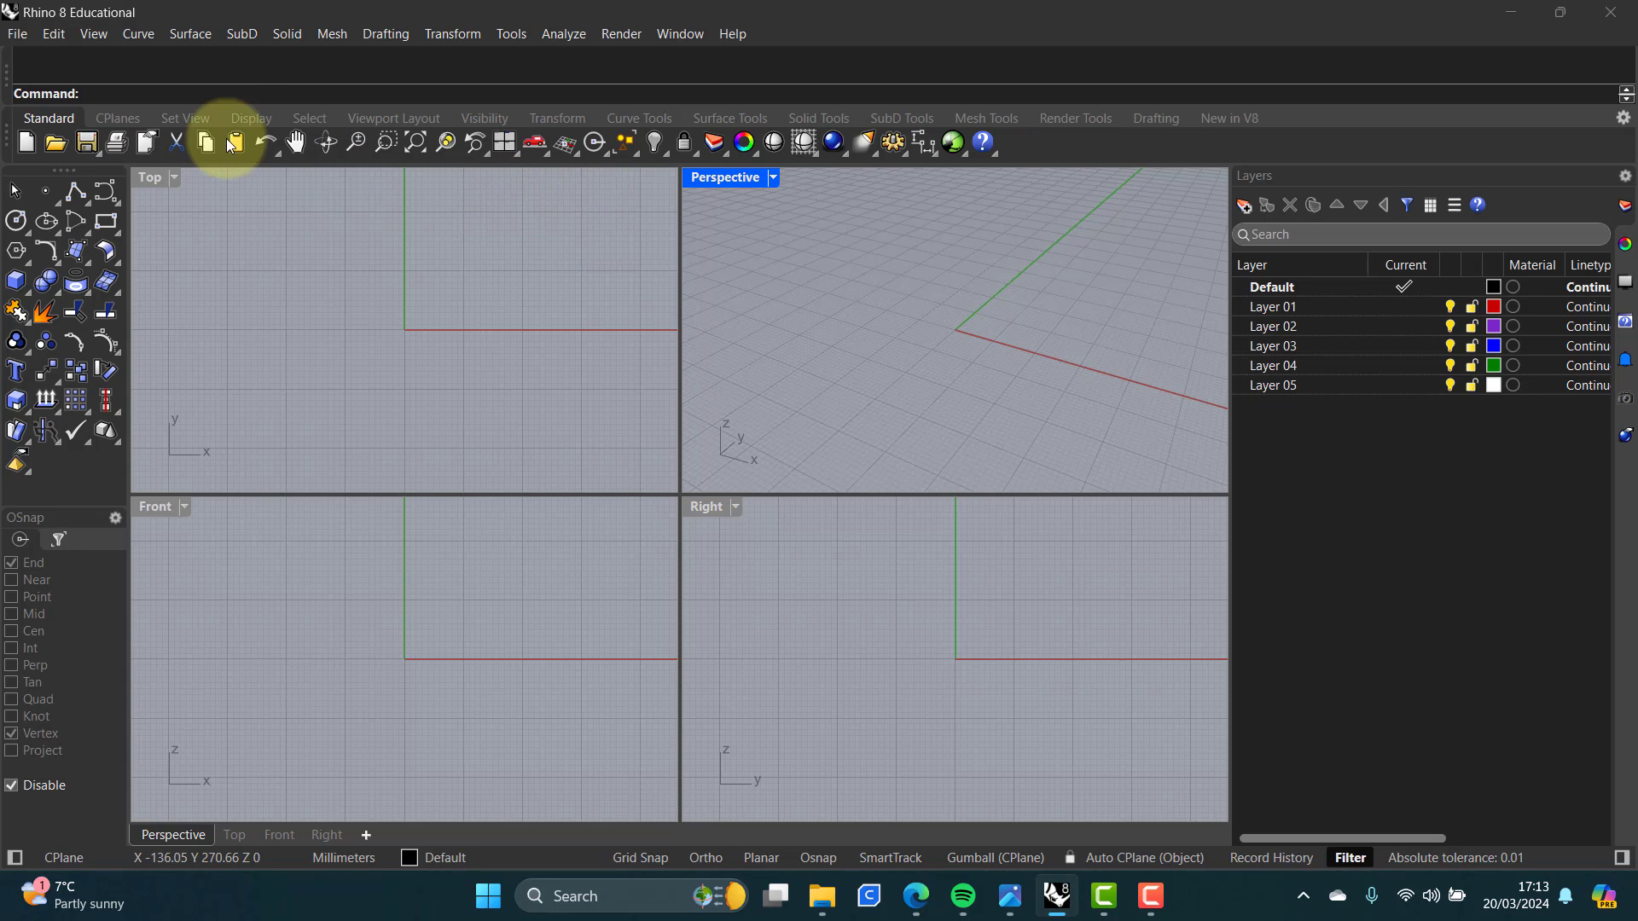
pyautogui.click(17, 34)
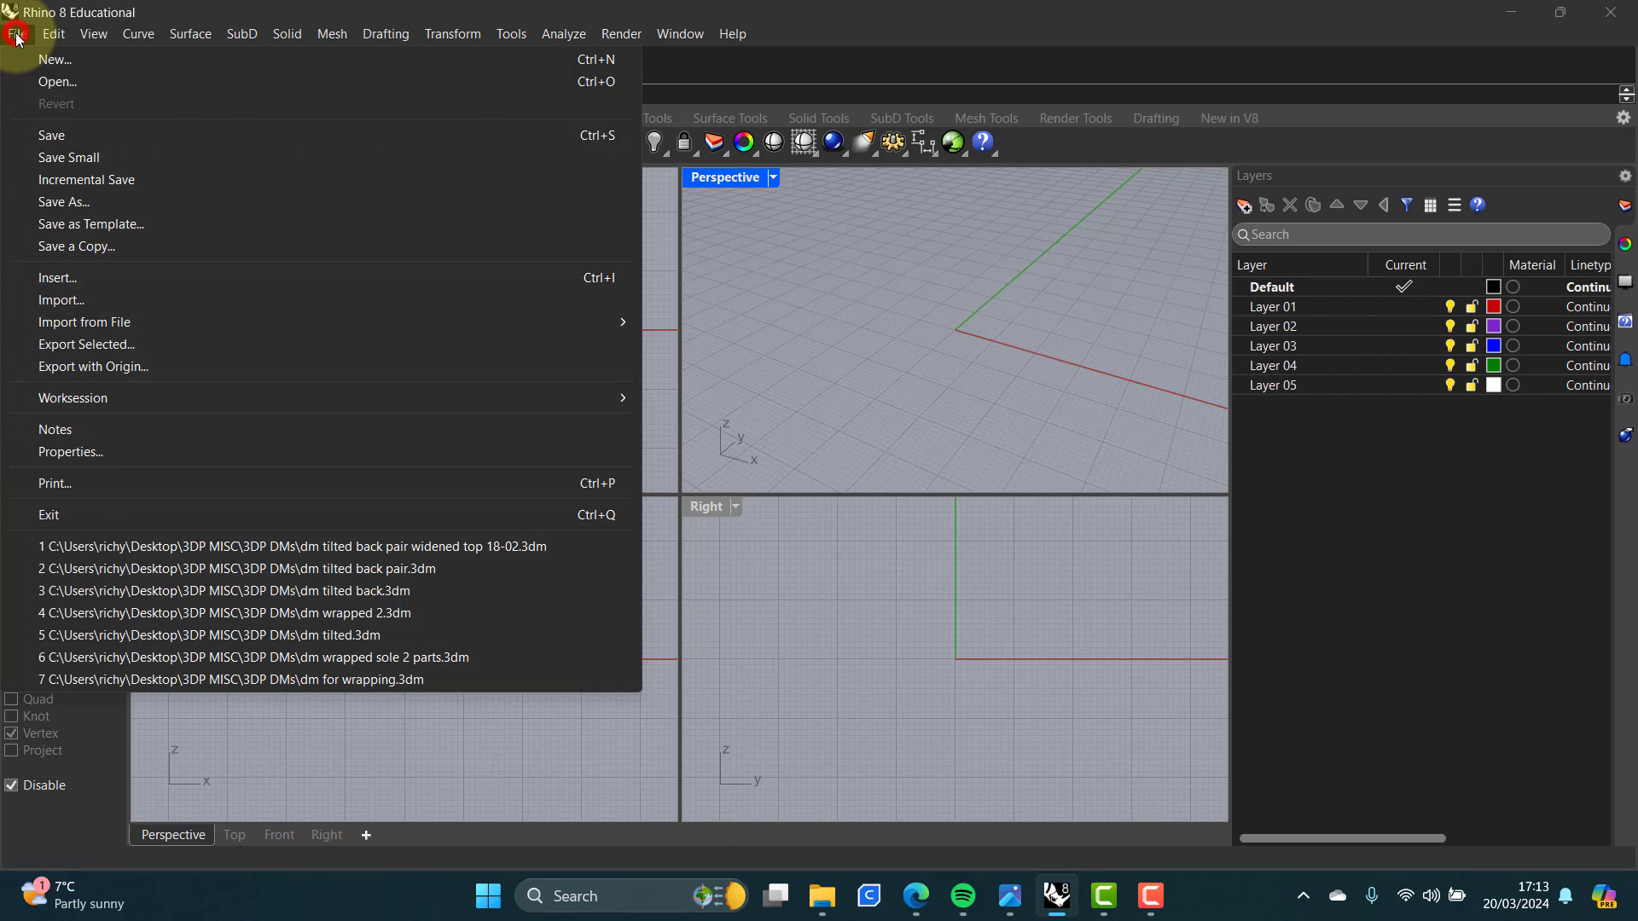
pyautogui.click(64, 61)
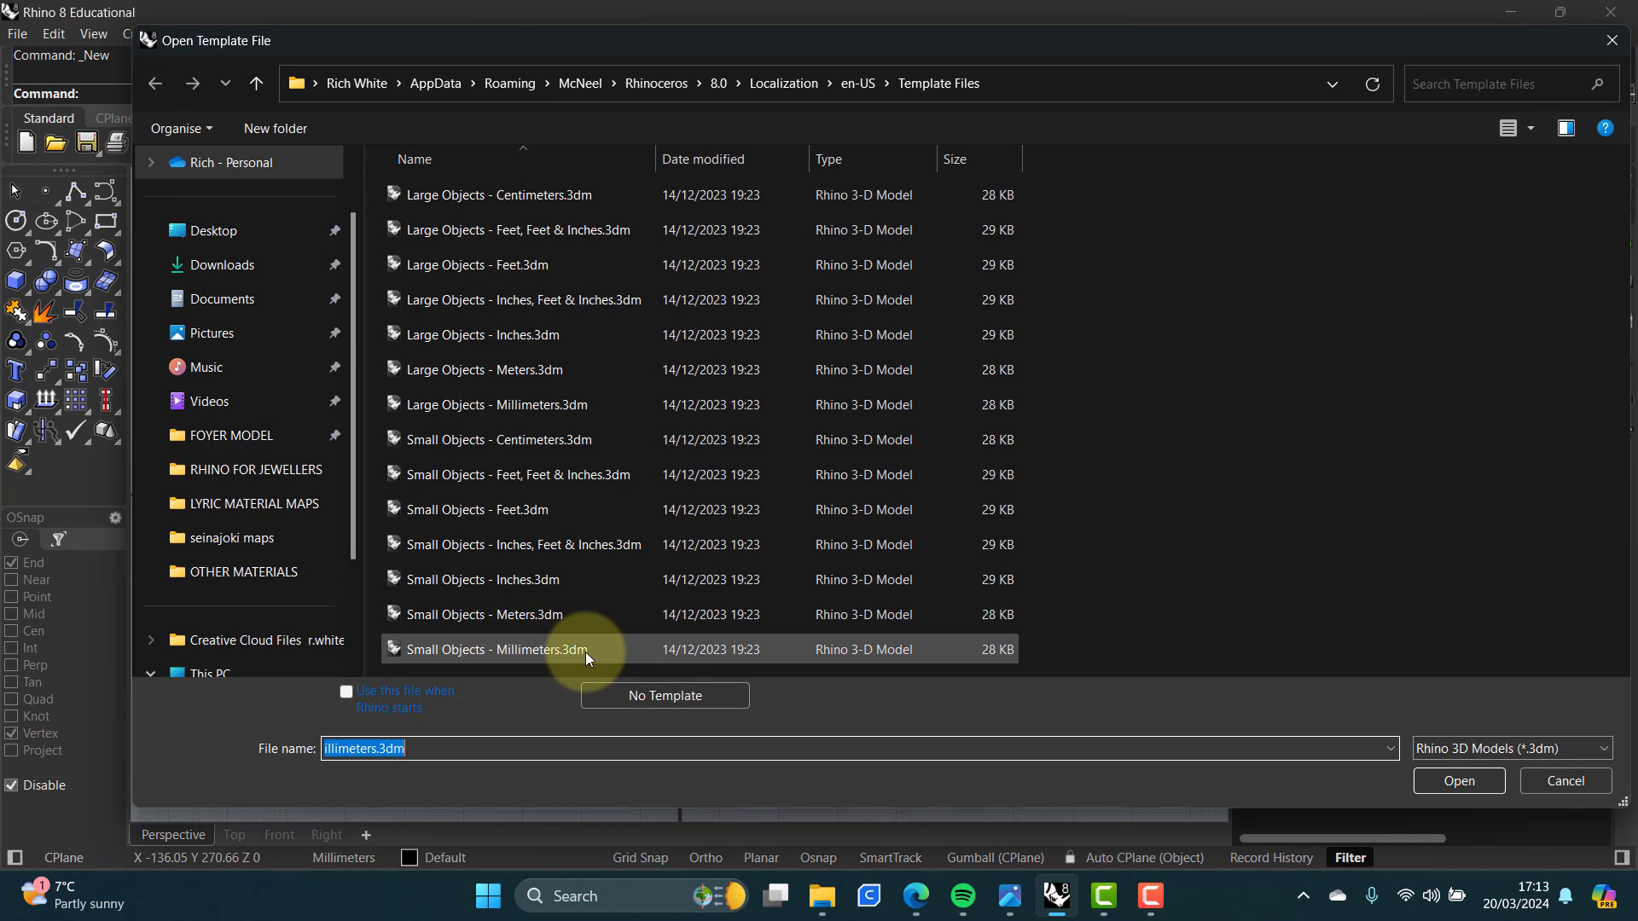
pyautogui.click(536, 650)
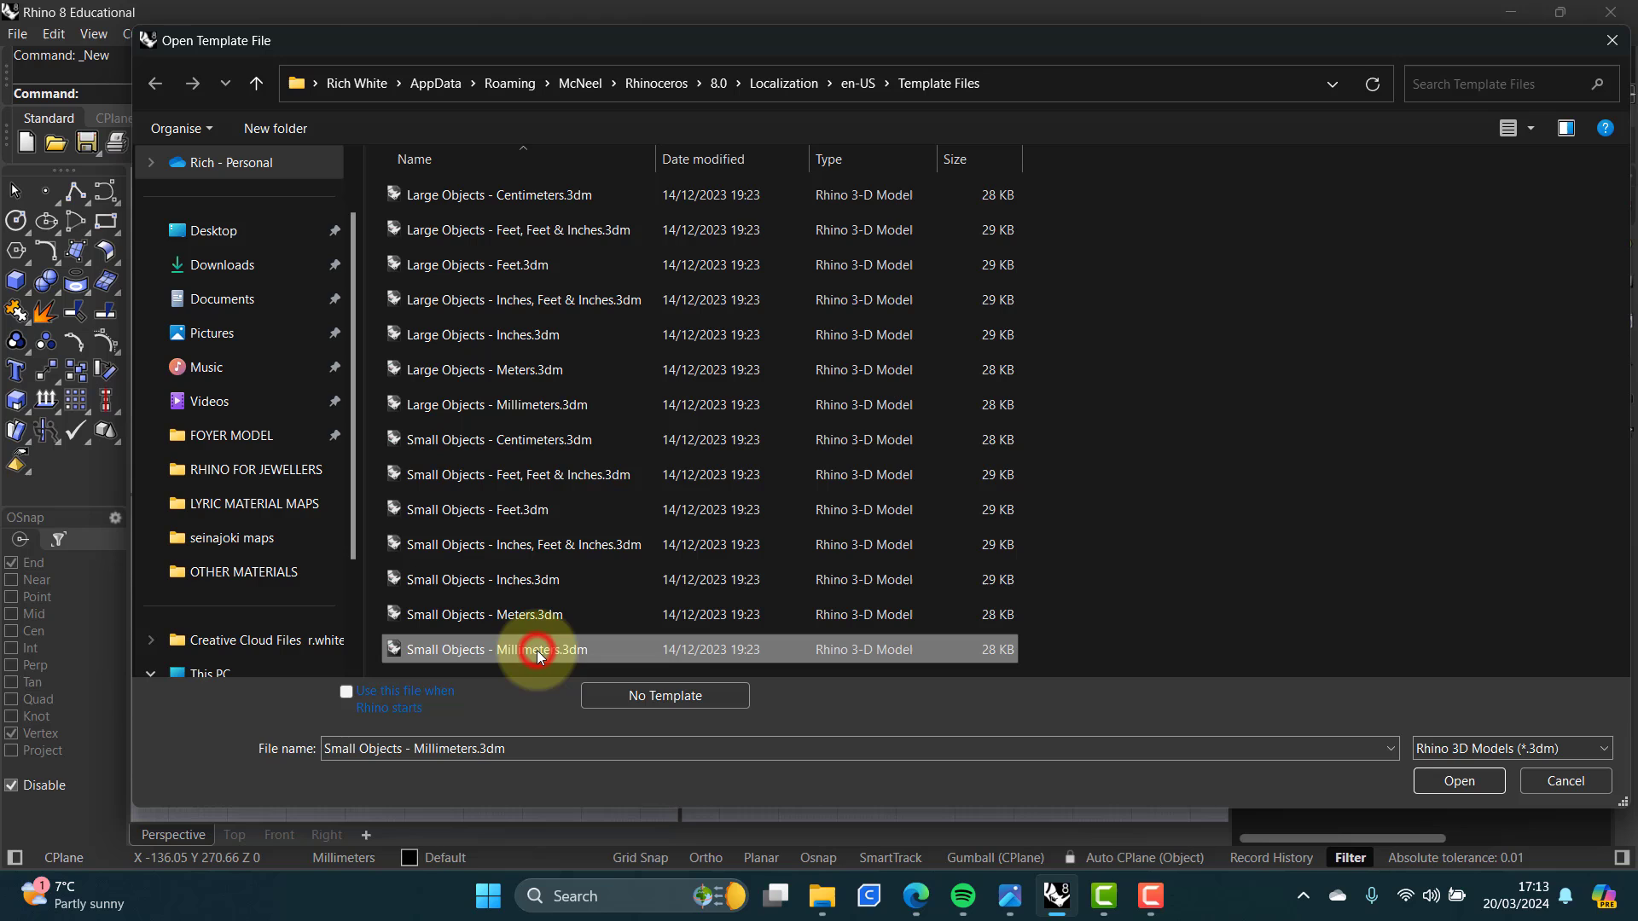
pyautogui.click(1454, 783)
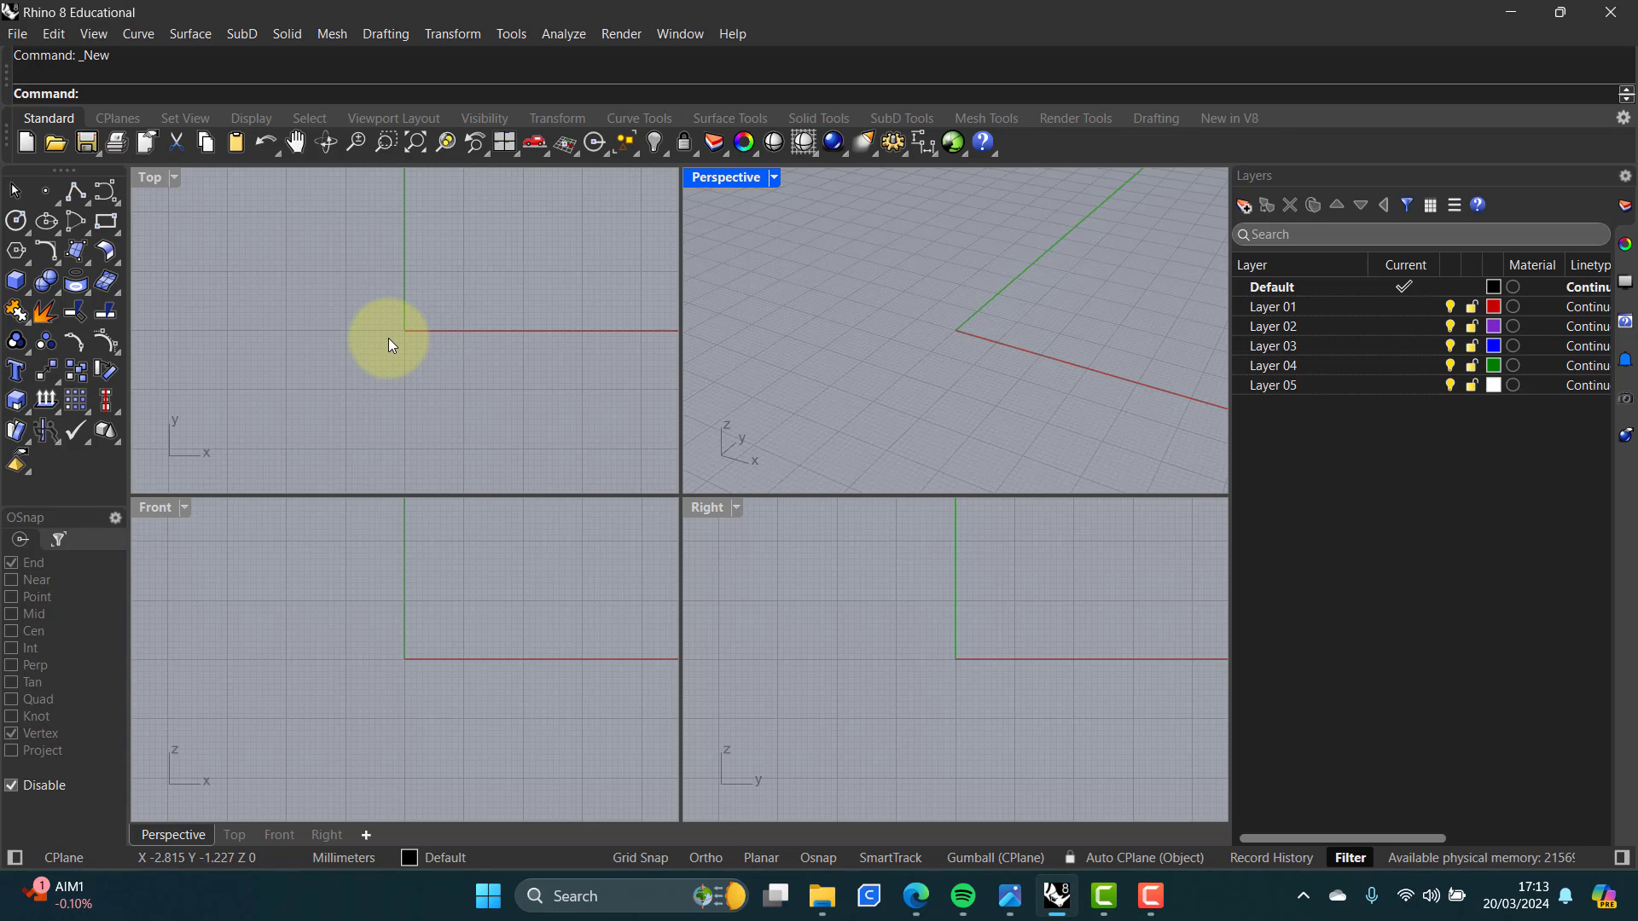
# Step: Open the document units properties and set the grid snap spacing to 0.5 millimeter
pyautogui.press('capslock')
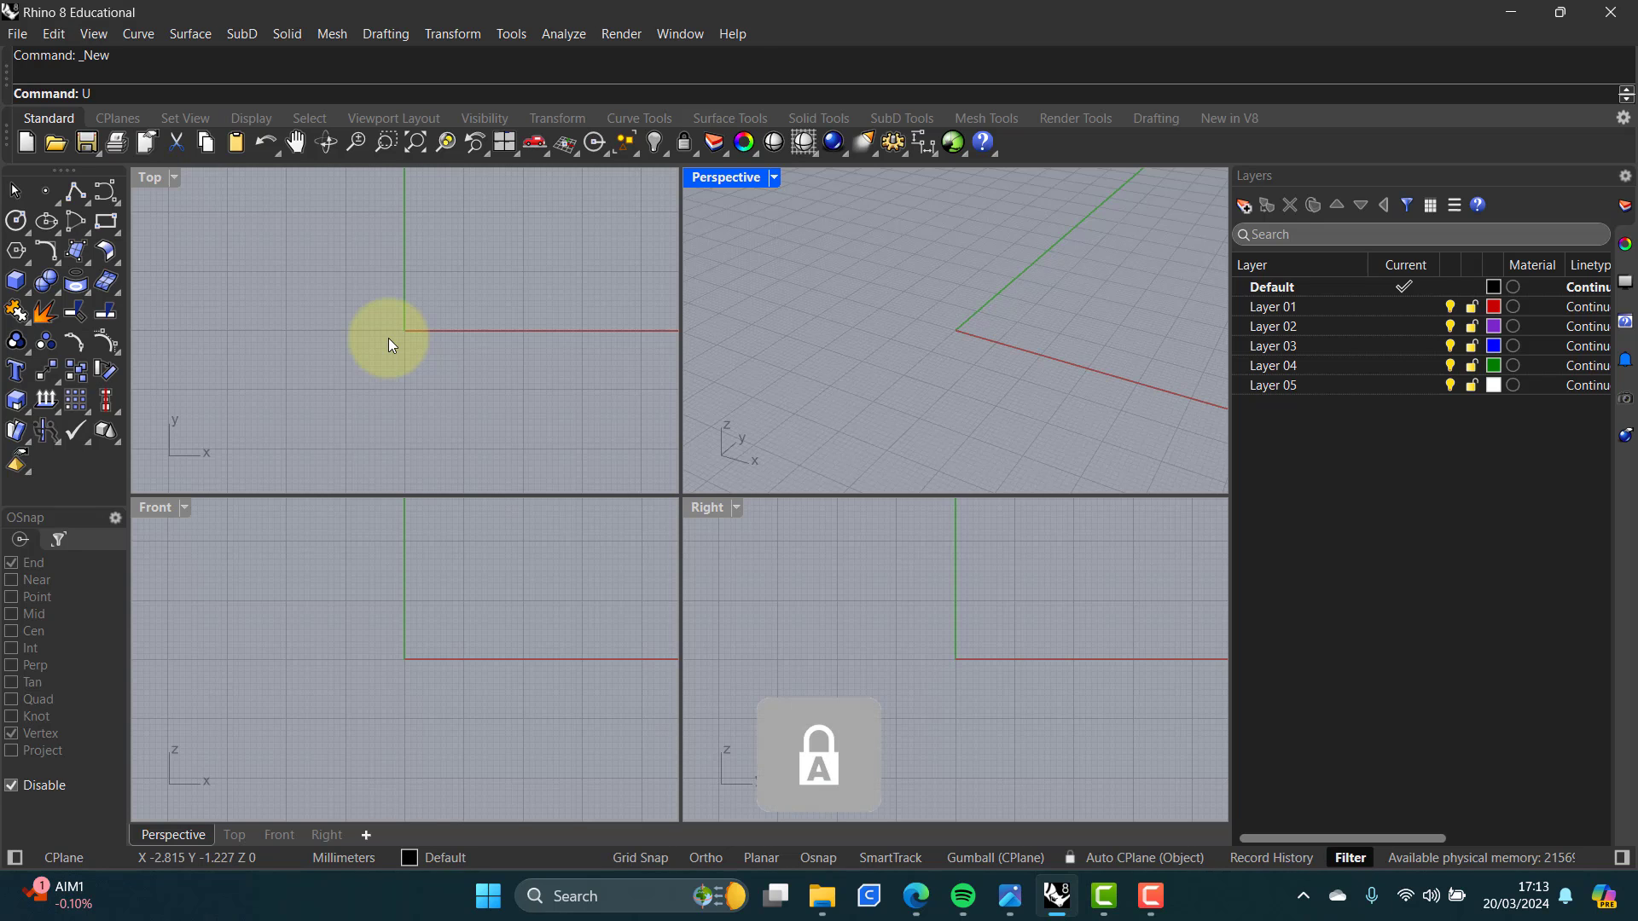
pyautogui.write('UniTS')
pyautogui.press('Return')
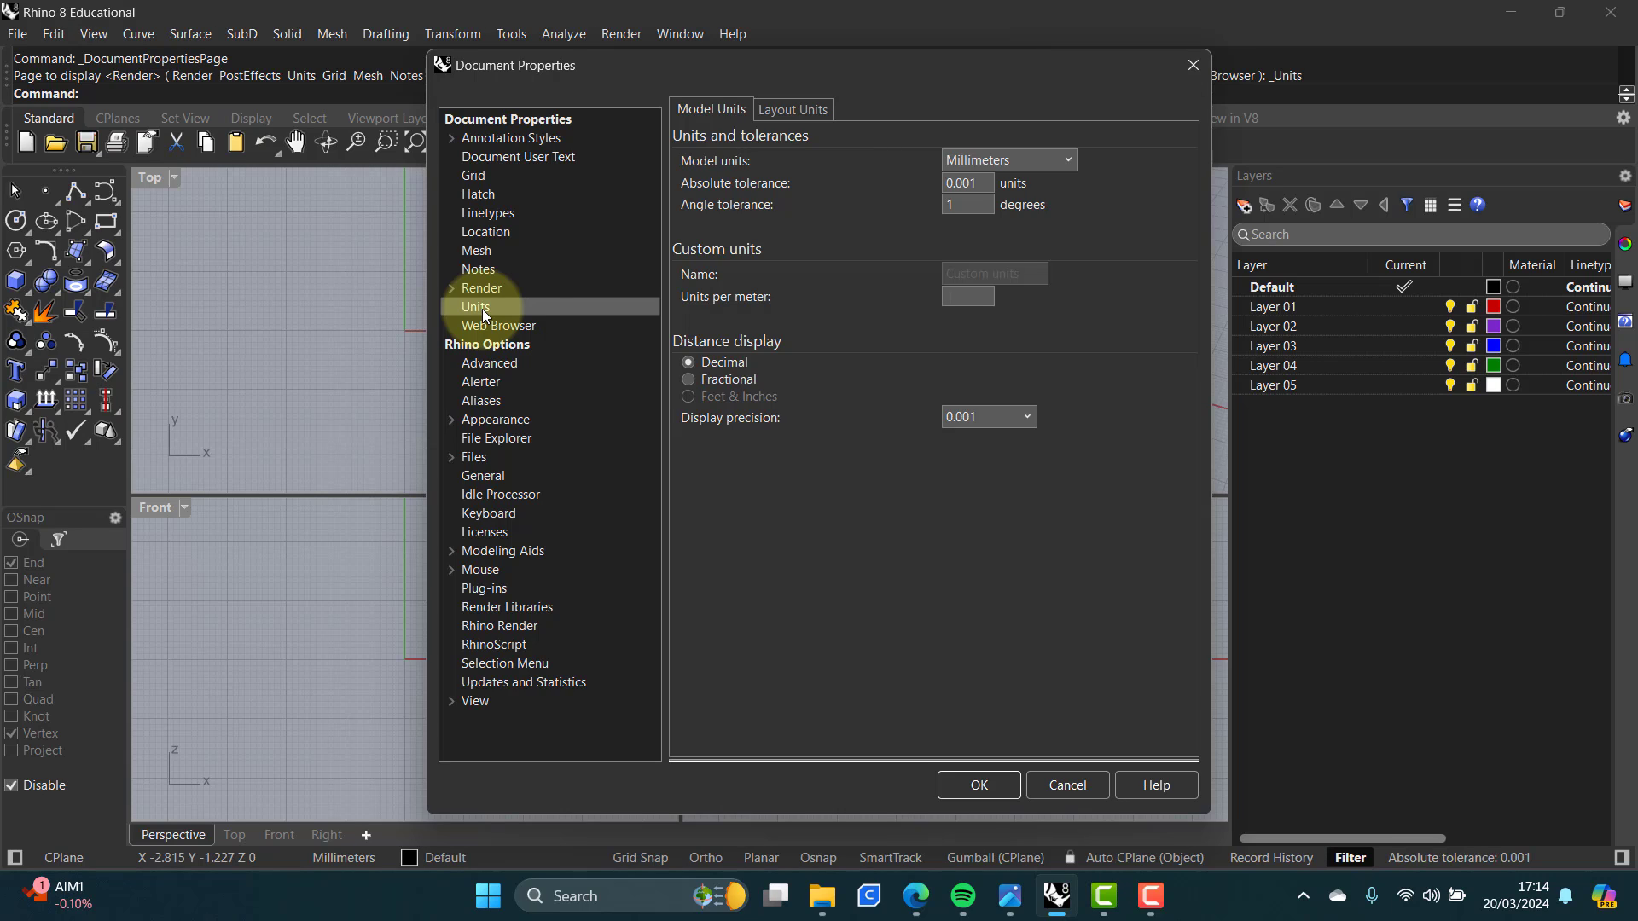
pyautogui.click(479, 176)
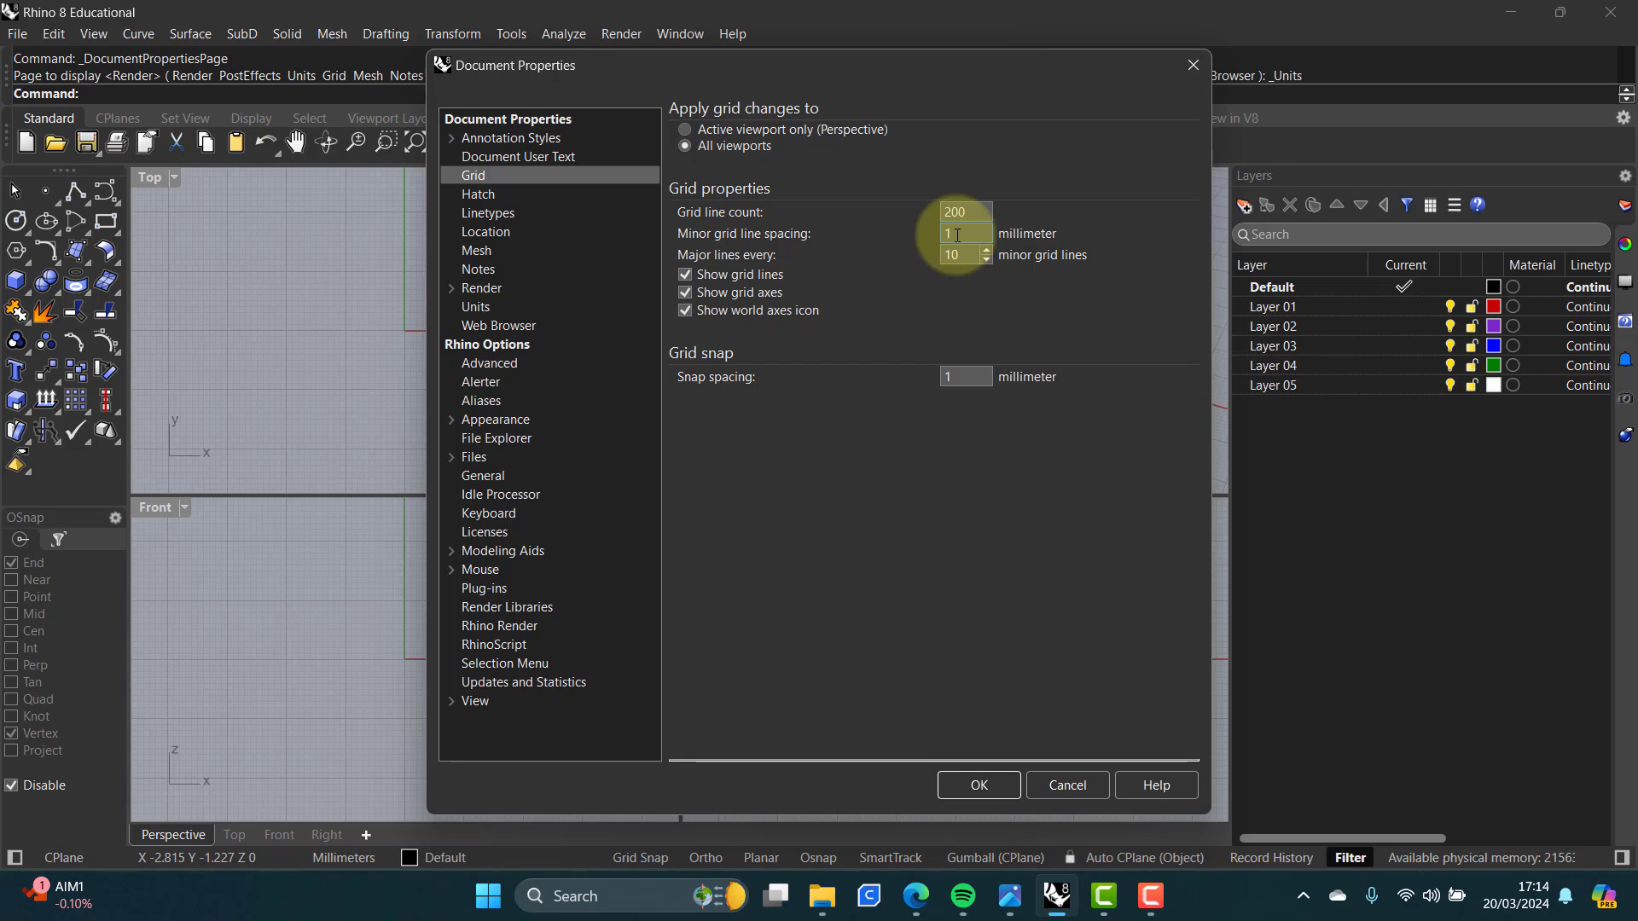
pyautogui.click(964, 376)
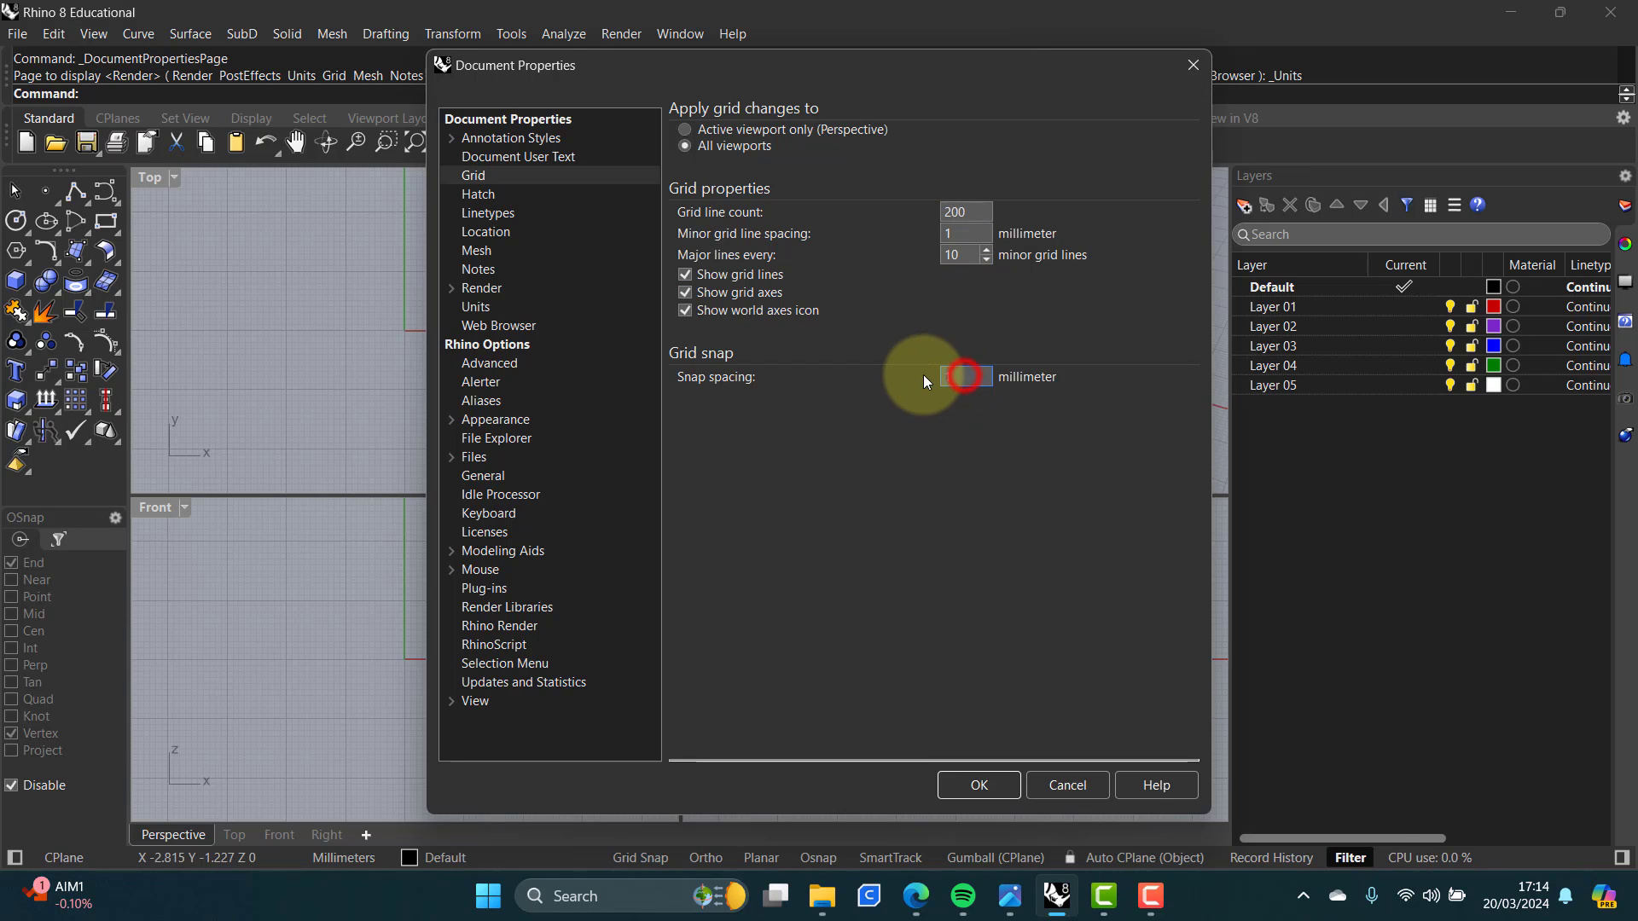
pyautogui.write('0')
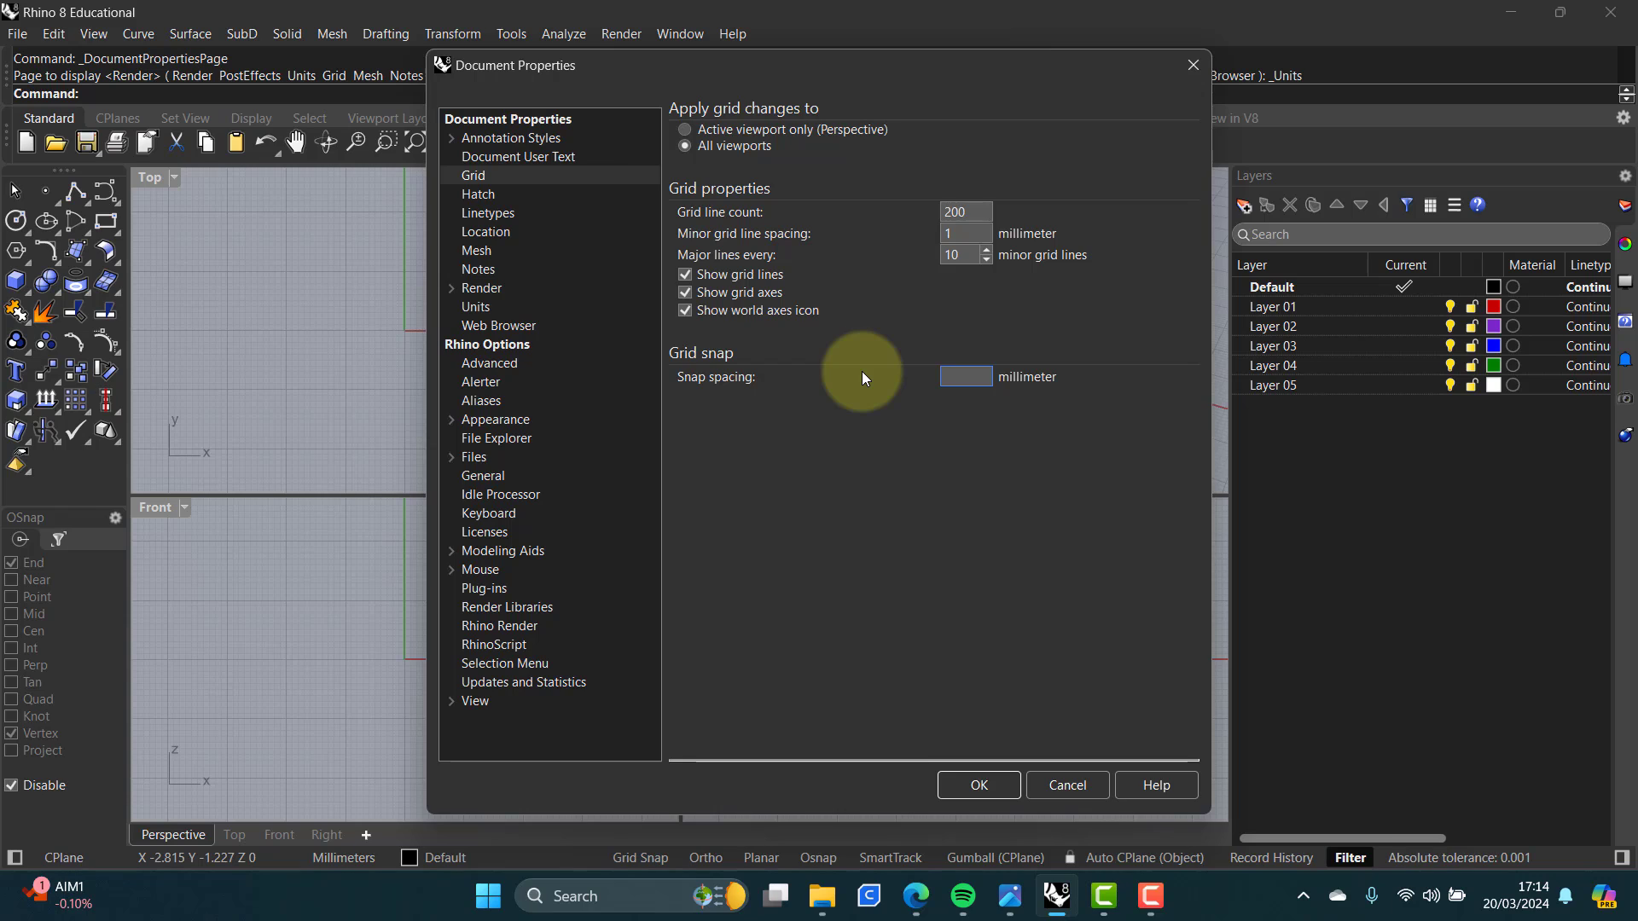
pyautogui.press('Num_Lock')
pyautogui.write('.5')
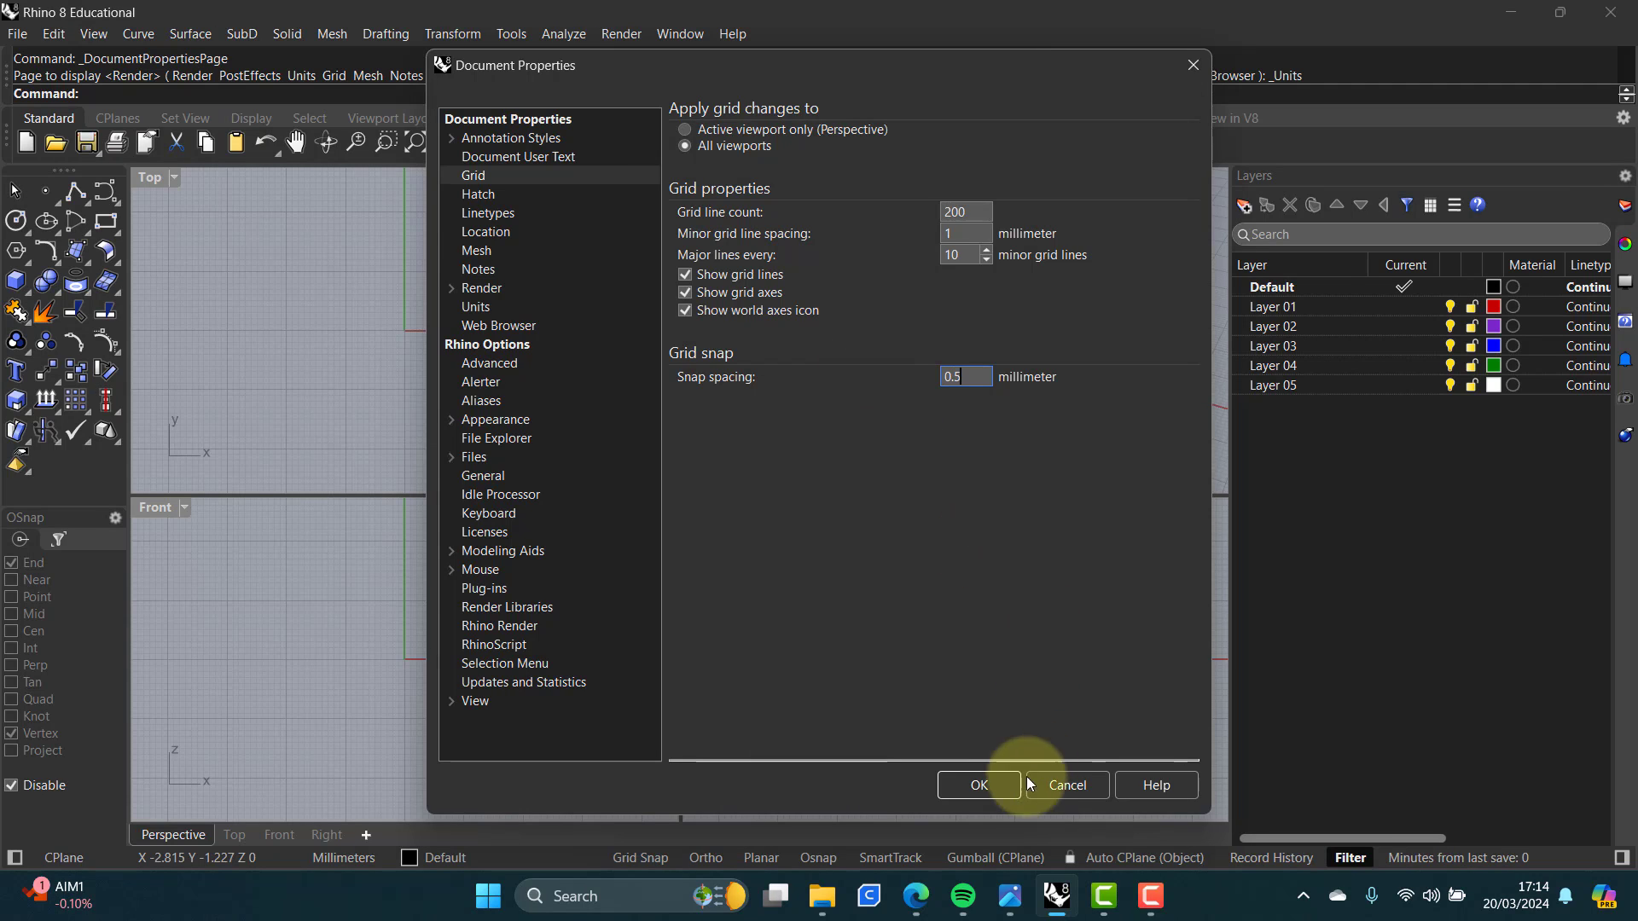
pyautogui.click(976, 786)
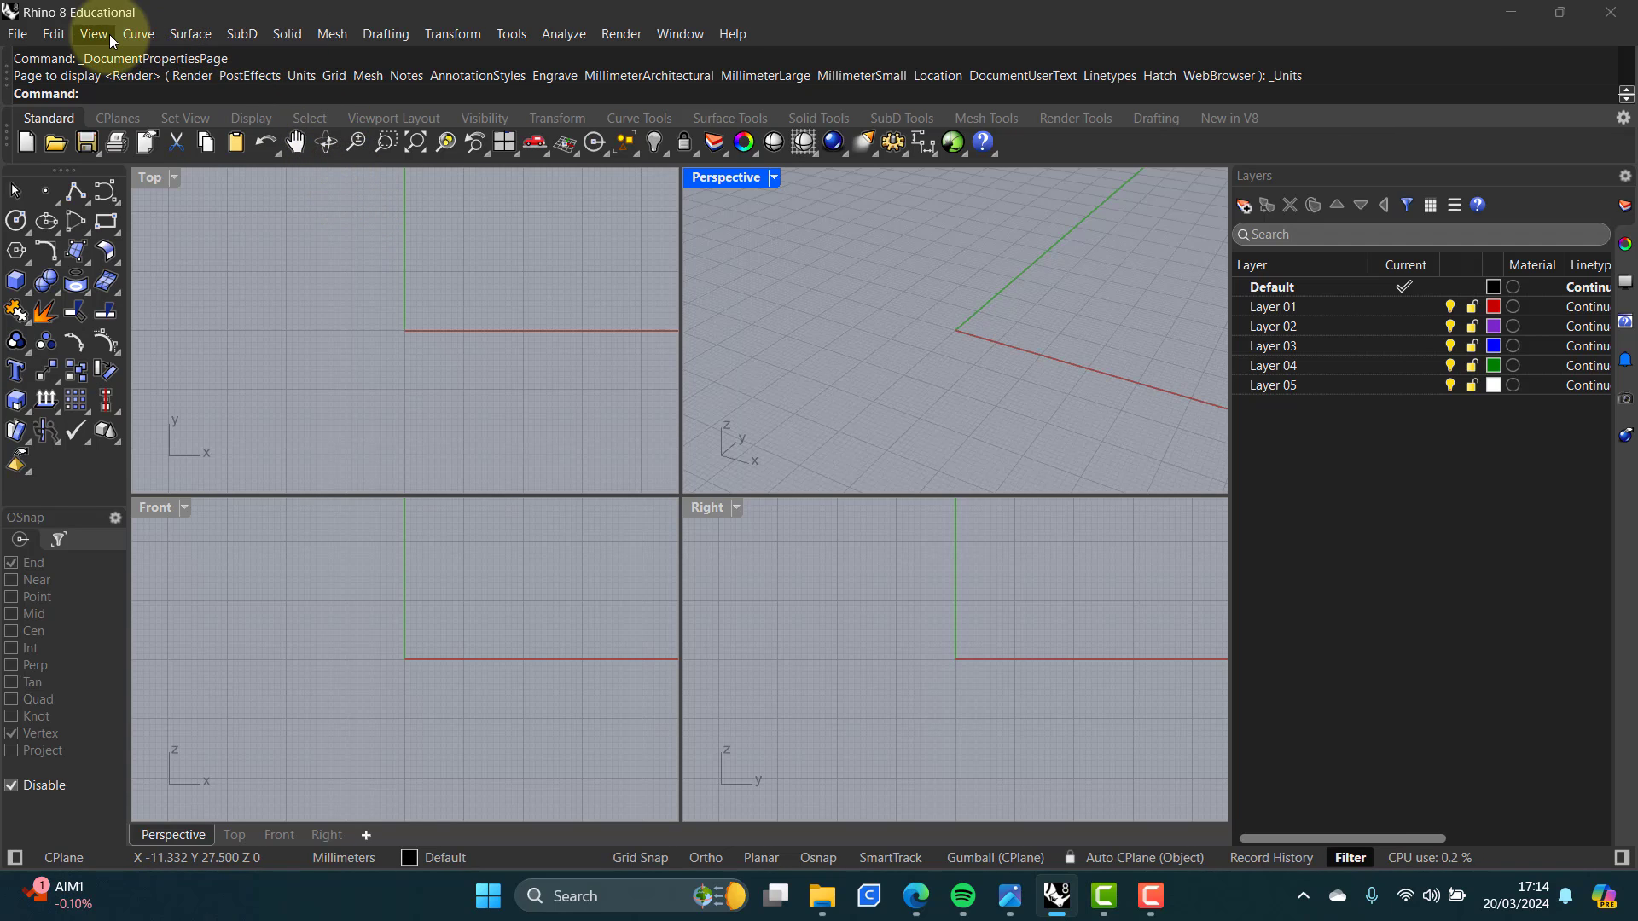
pyautogui.click(288, 32)
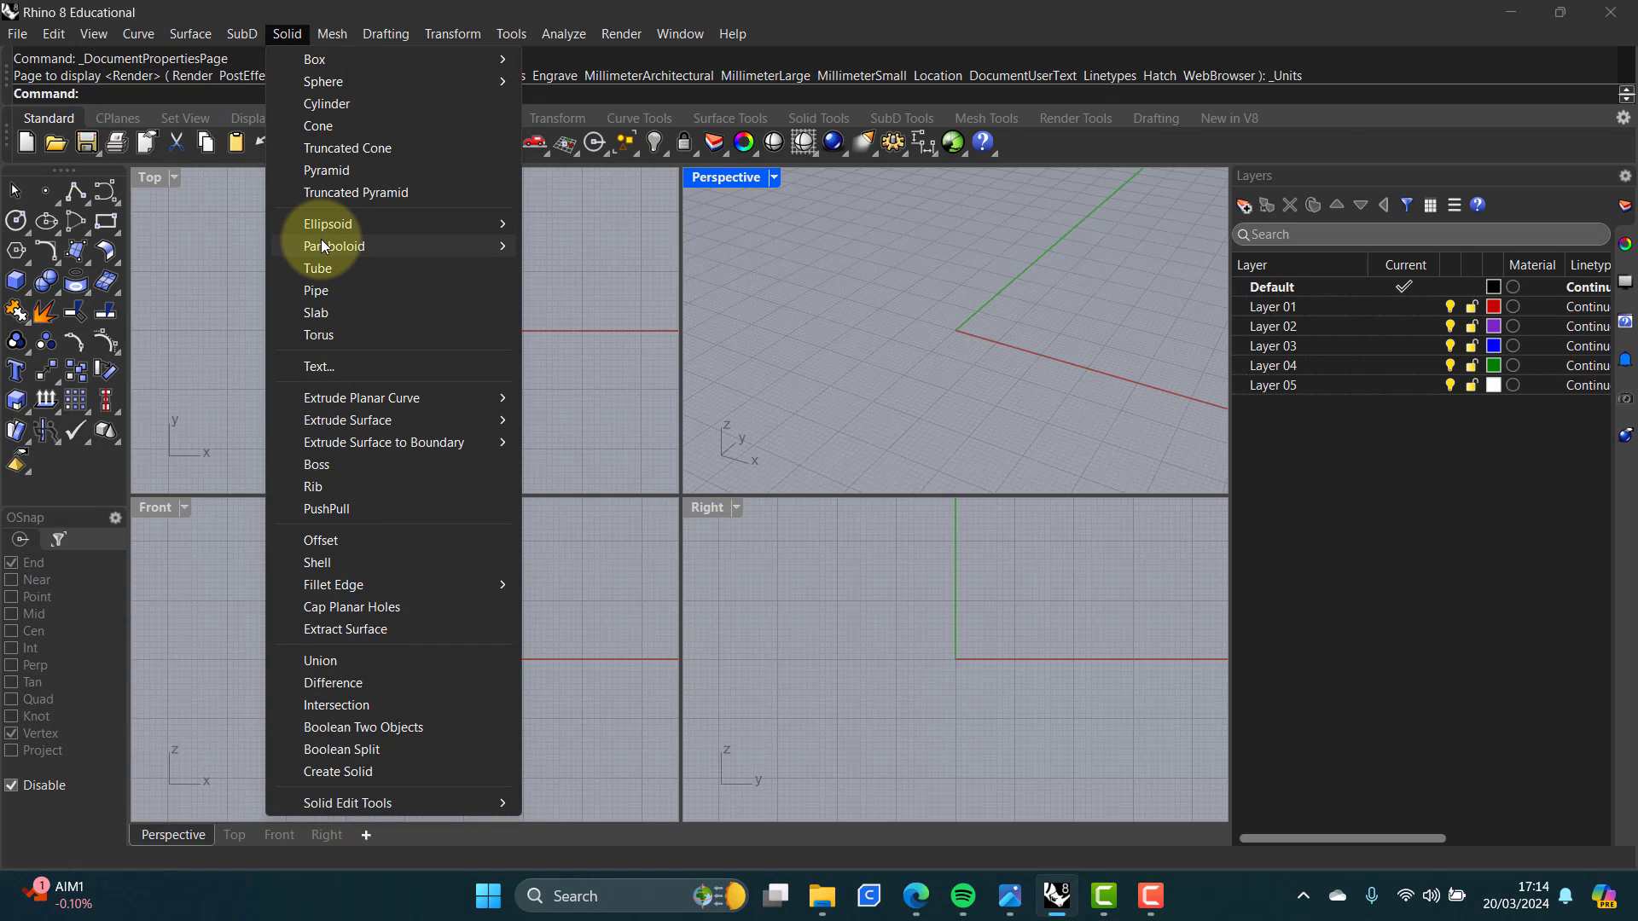
pyautogui.moveTo(325, 246)
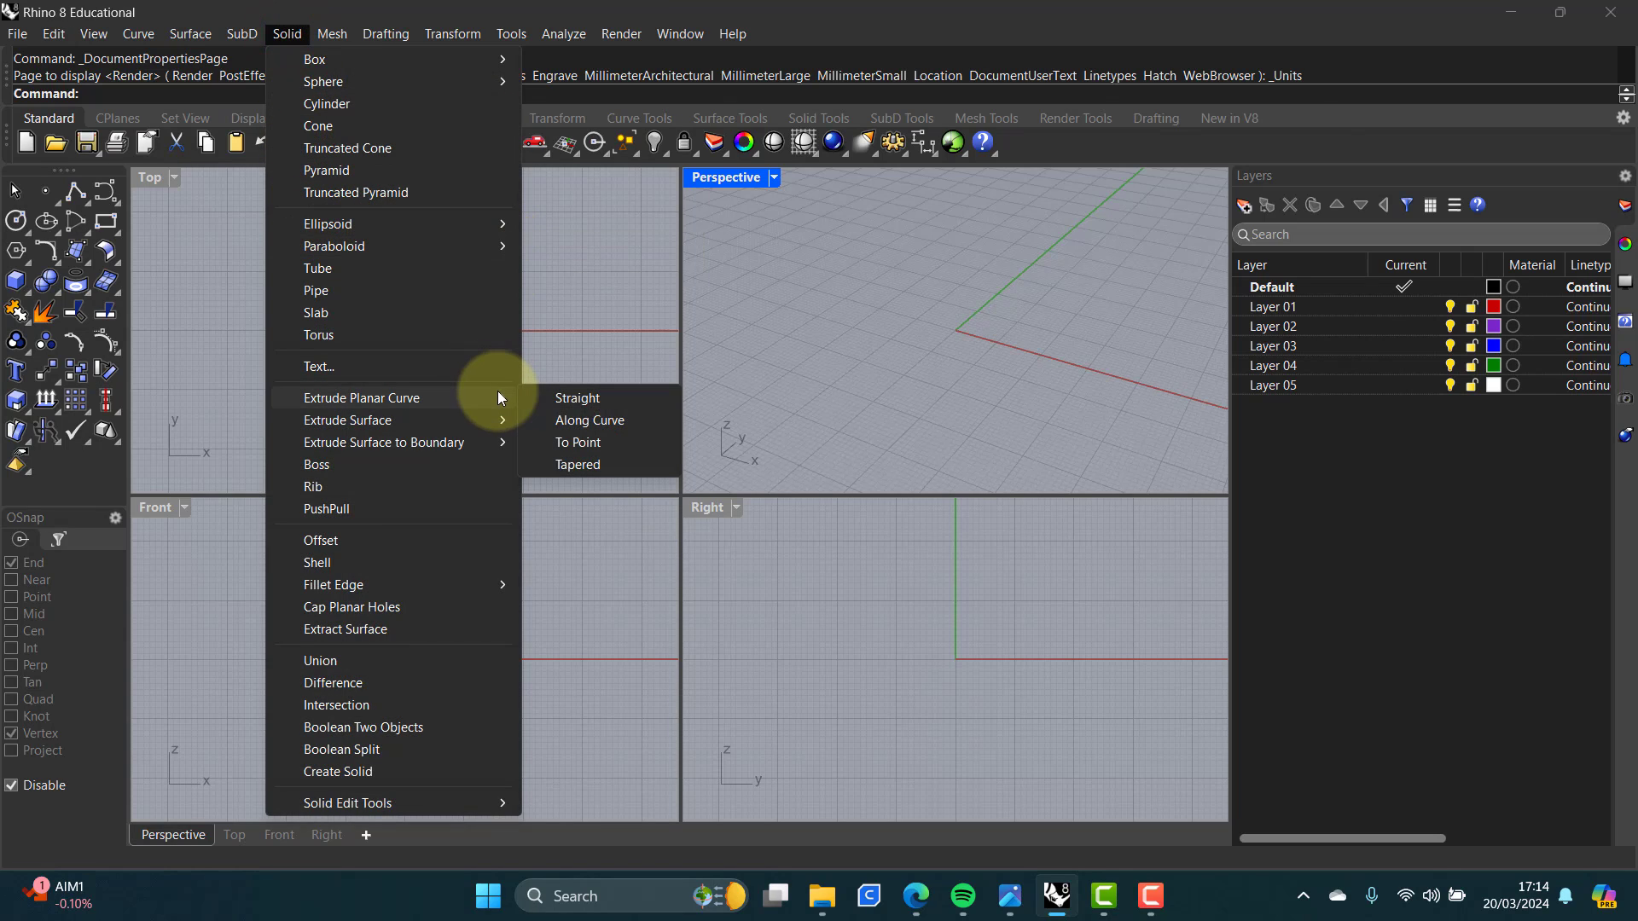
pyautogui.click(507, 7)
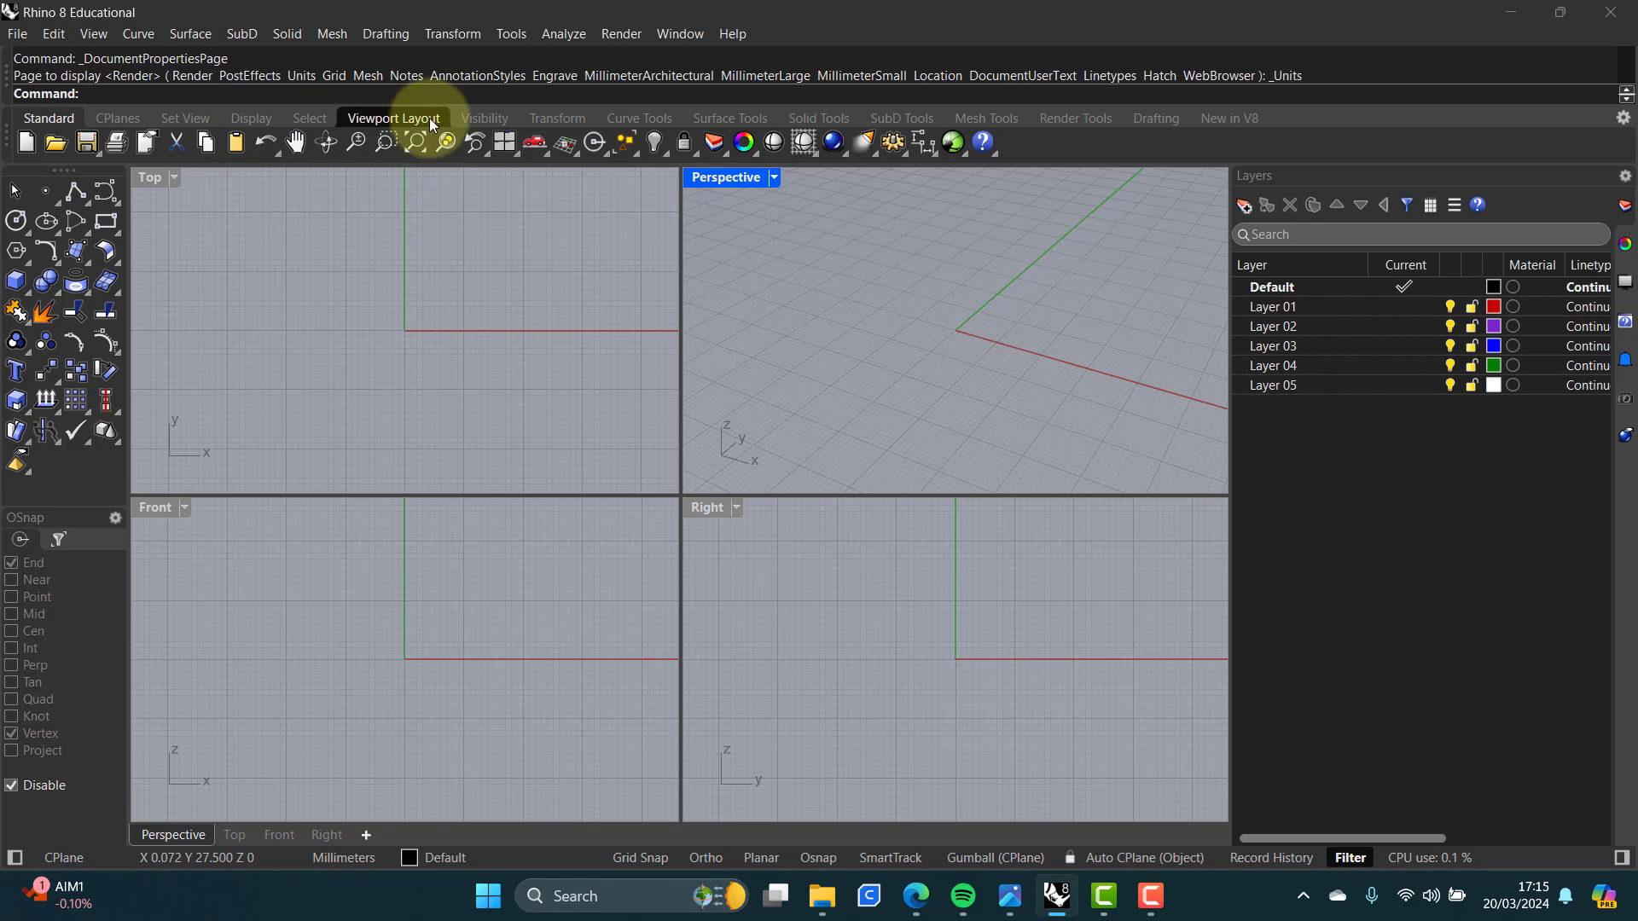
pyautogui.click(708, 120)
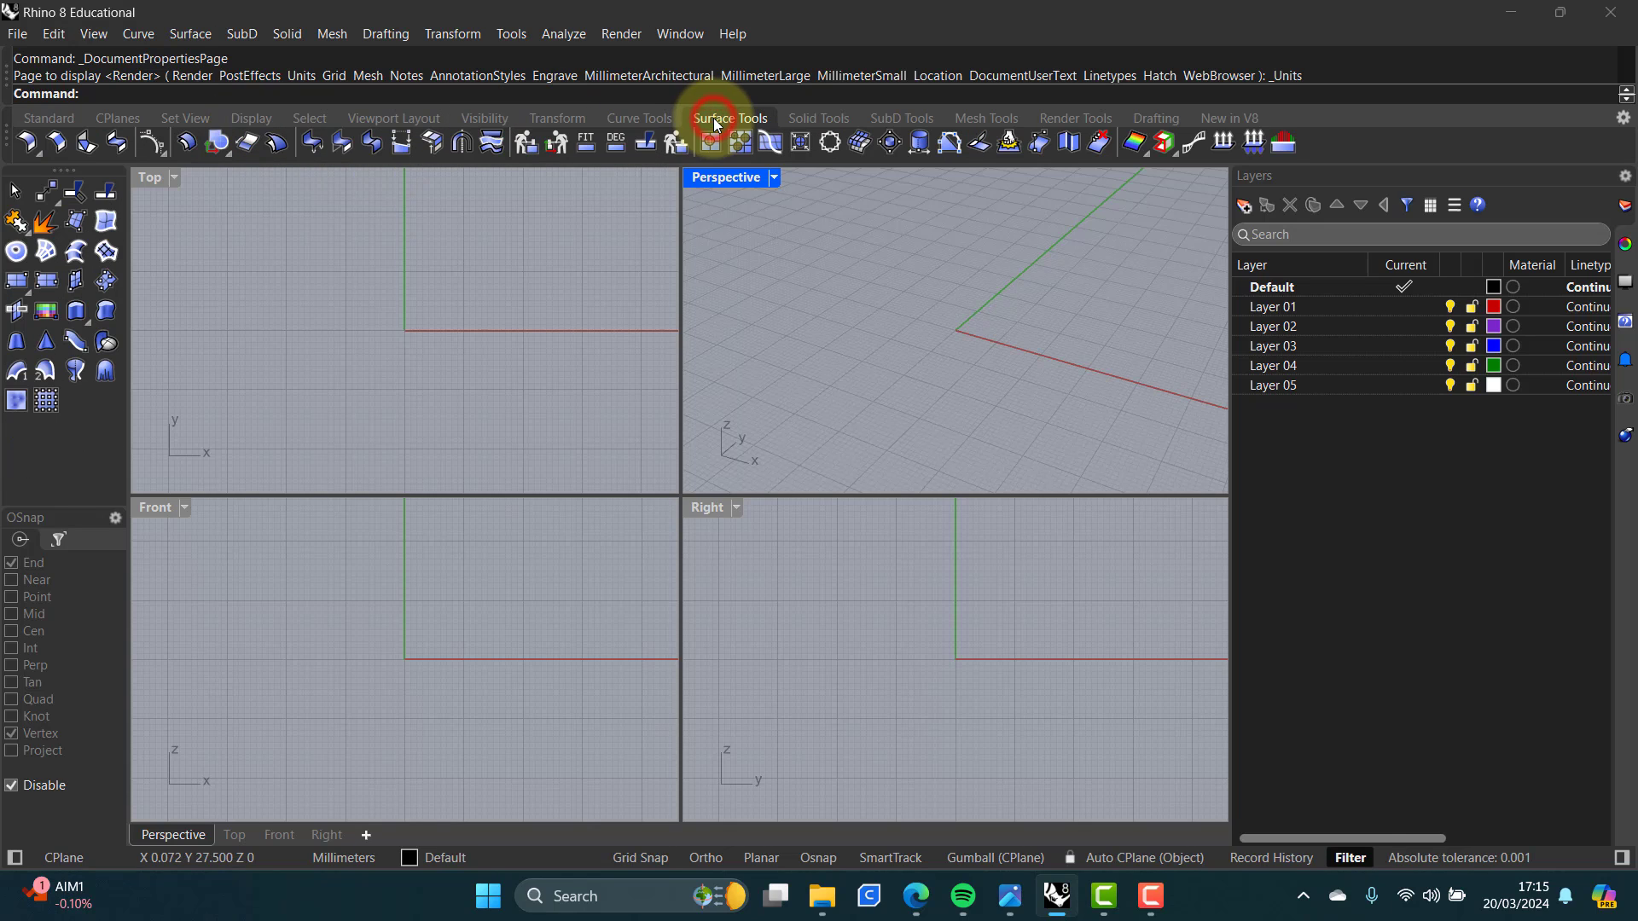
pyautogui.click(834, 119)
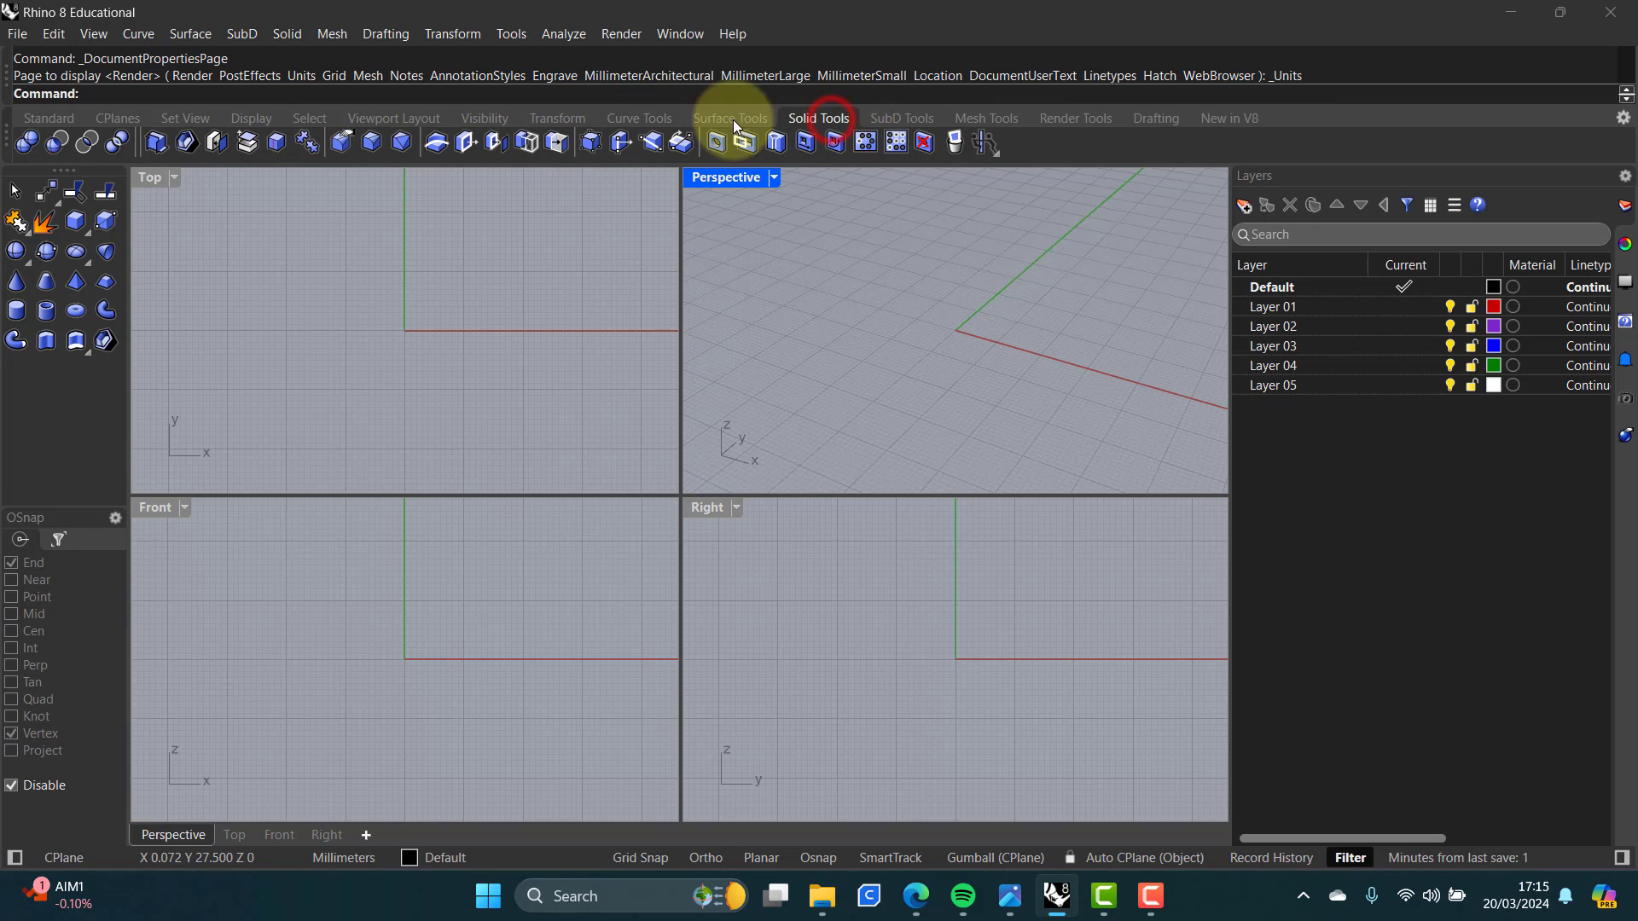
pyautogui.click(52, 118)
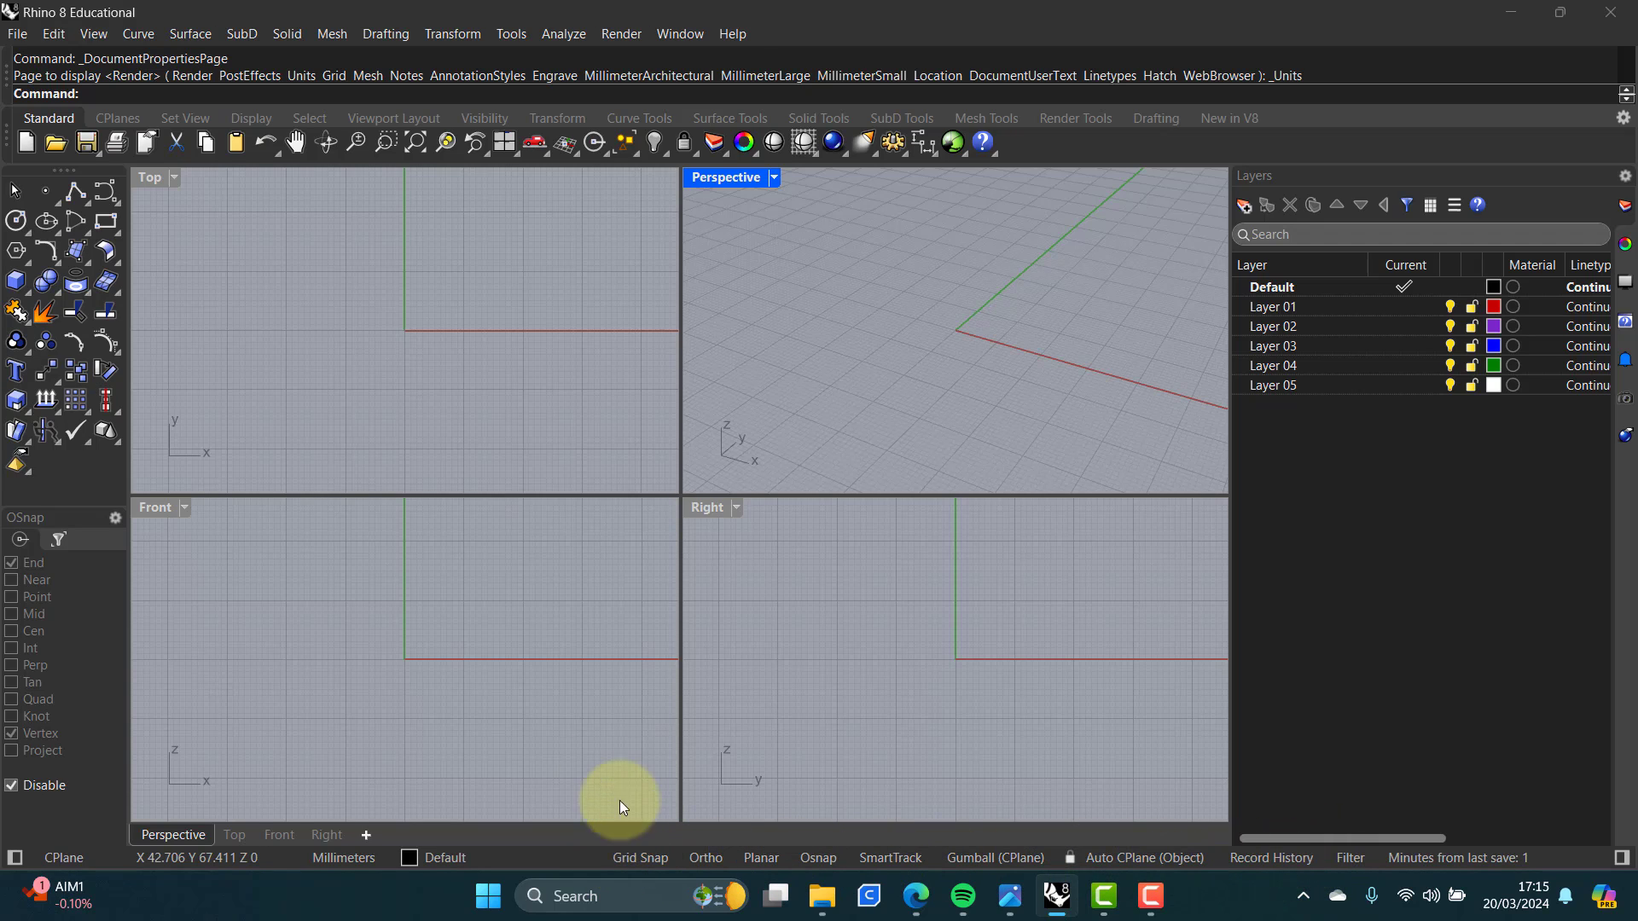
# Step: Enable Grid Snap and toggle the object snaps on and off again
pyautogui.click(645, 859)
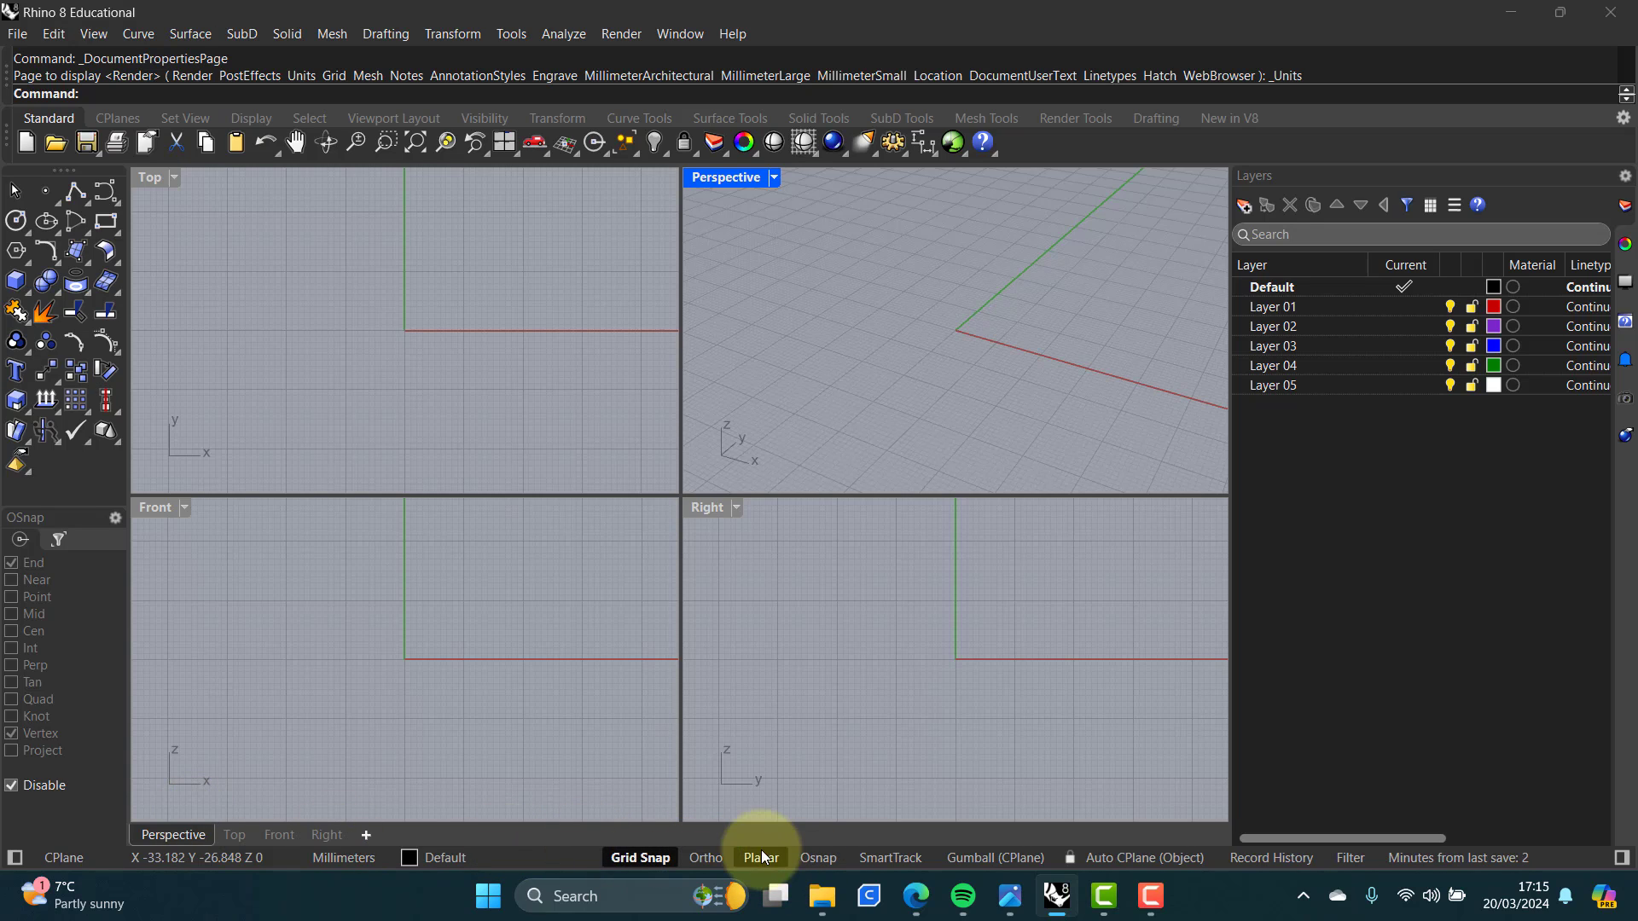
pyautogui.click(816, 857)
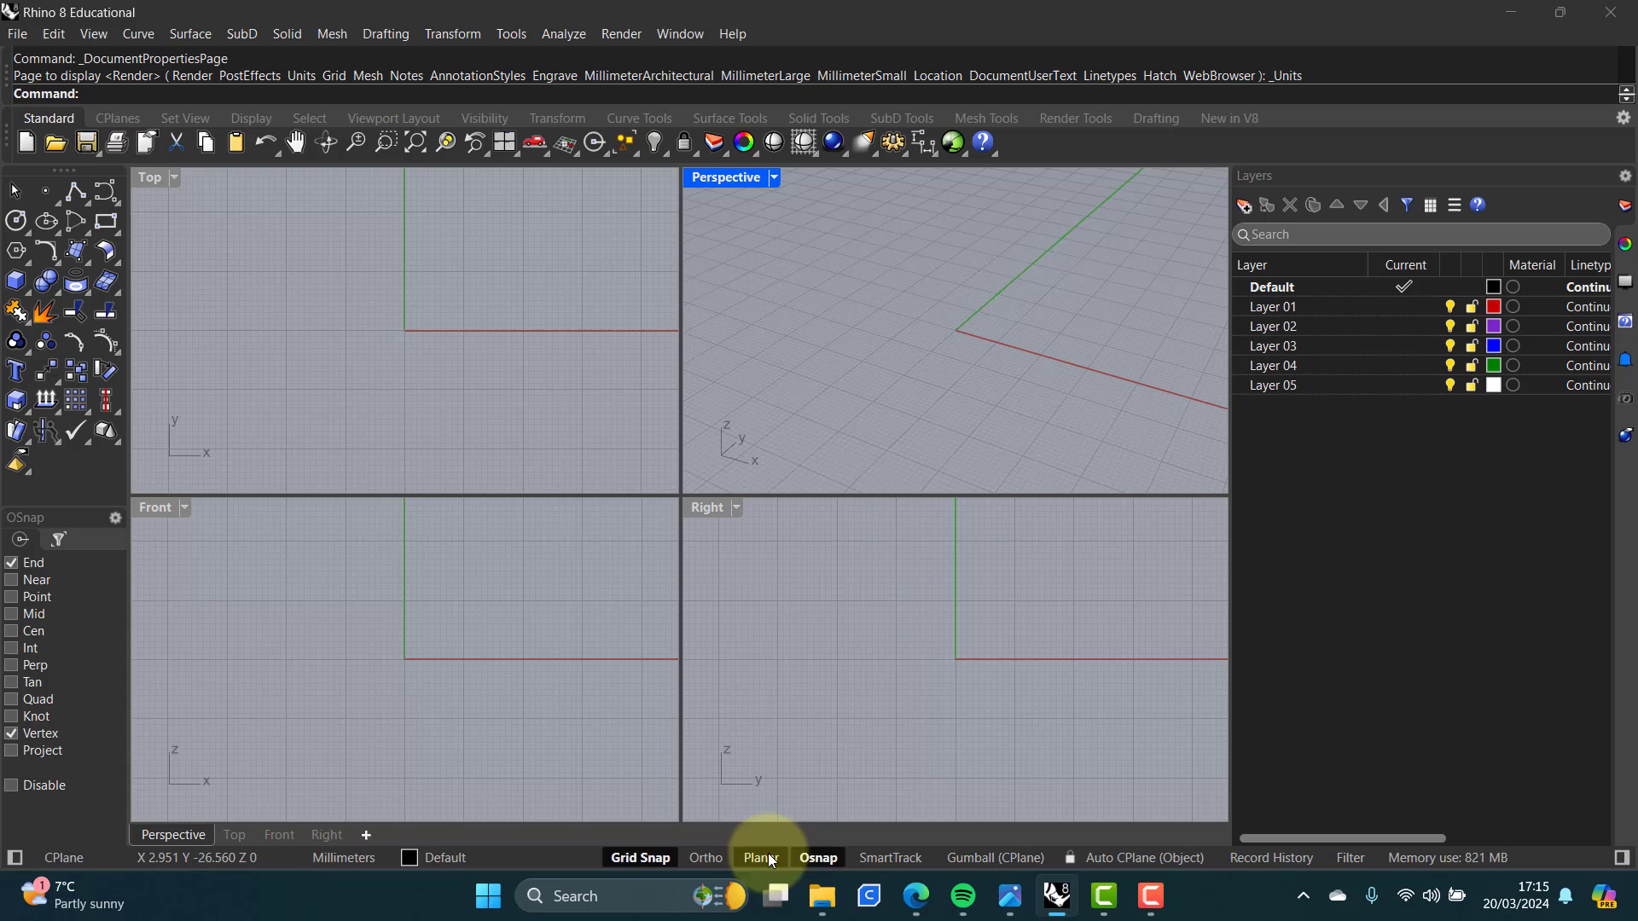
pyautogui.click(818, 858)
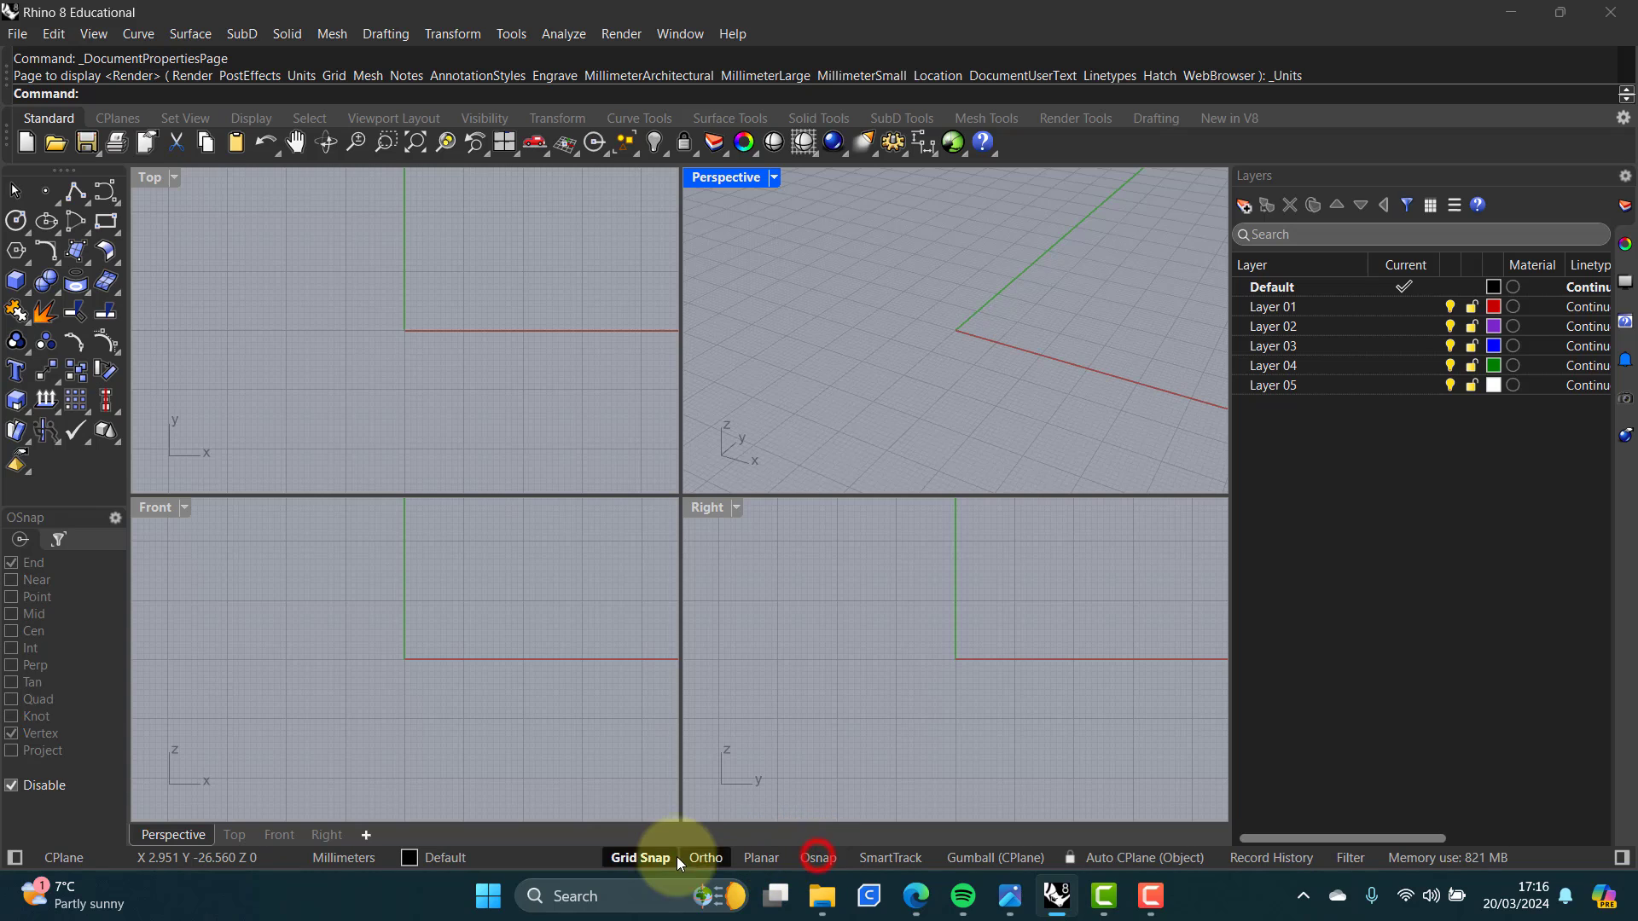
pyautogui.click(632, 856)
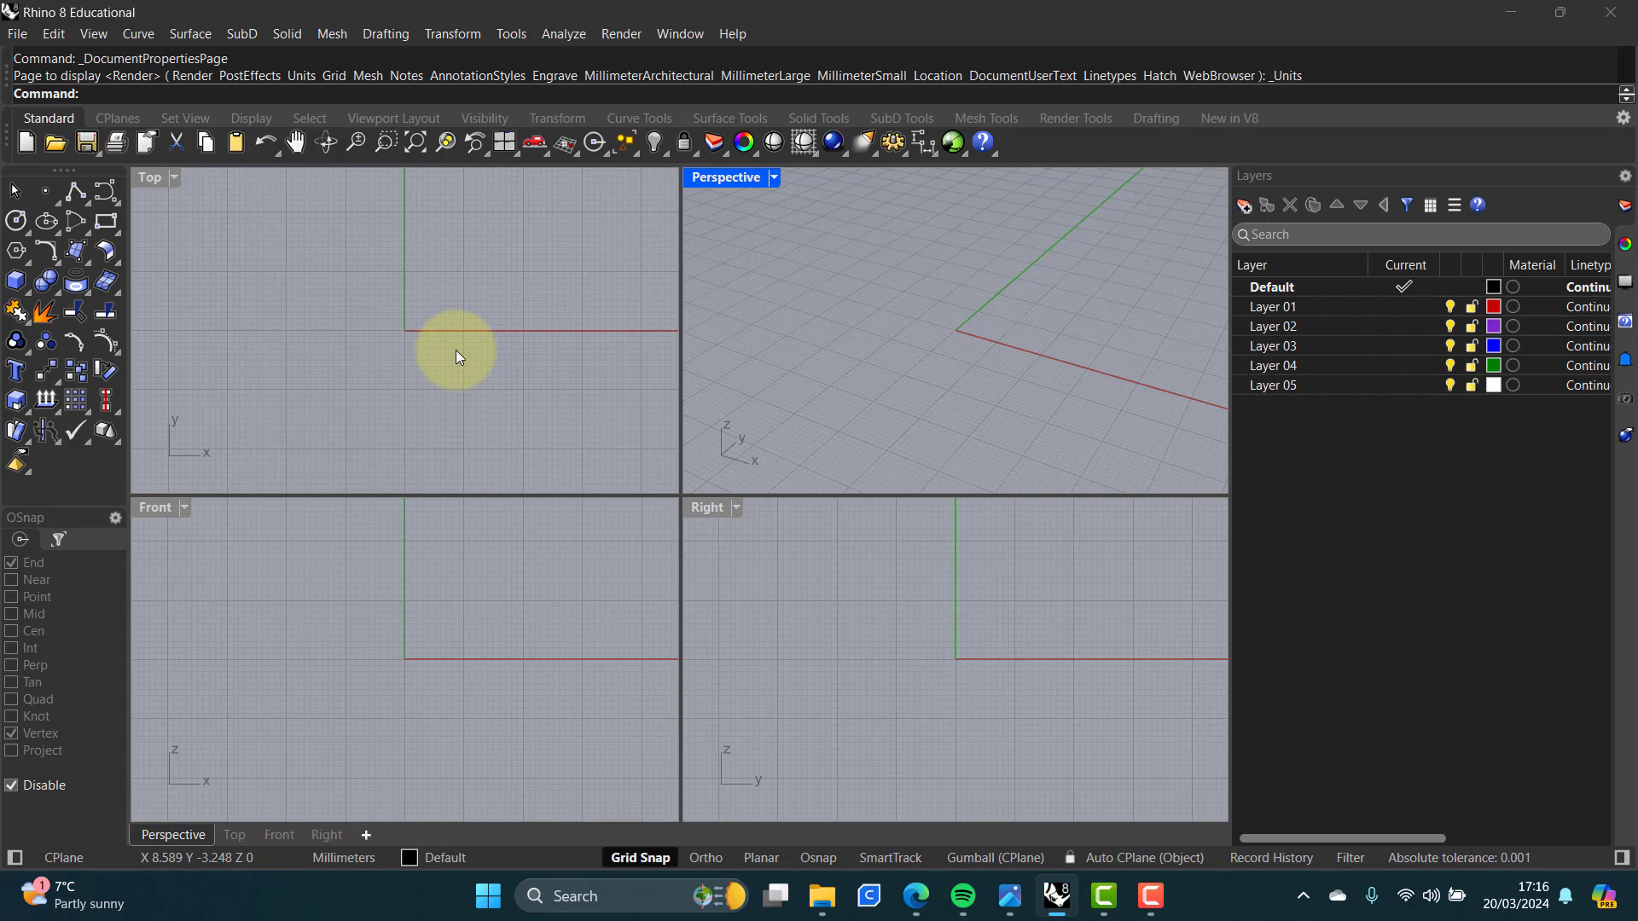
# Step: Activate each of the four viewports in turn, ending with the Top viewport
pyautogui.click(405, 319)
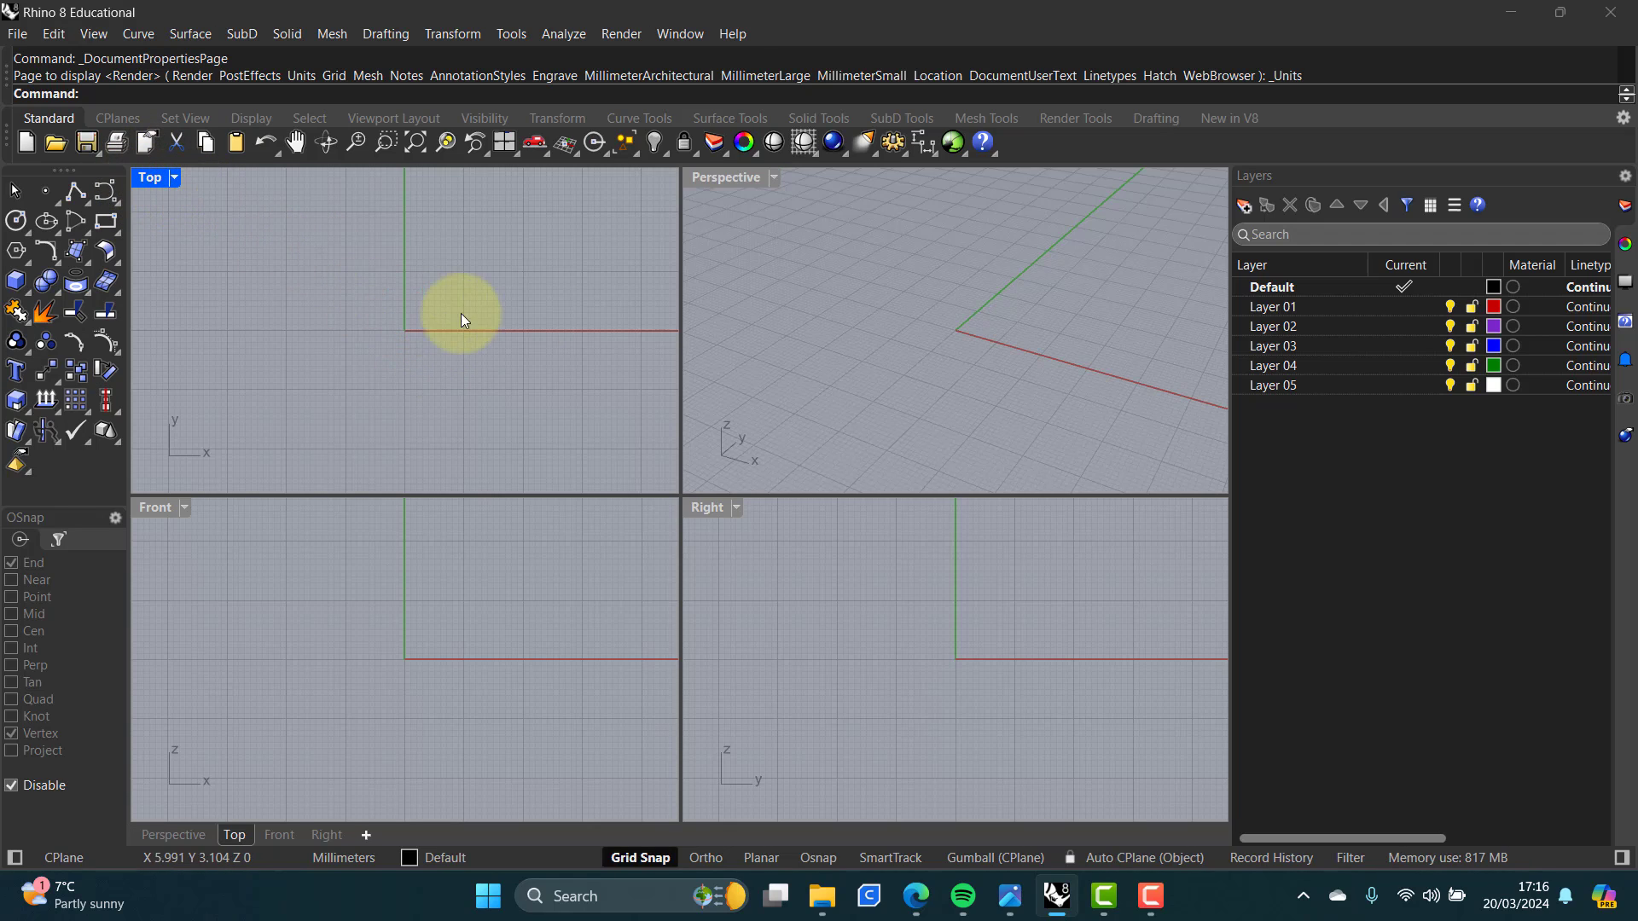
pyautogui.click(766, 349)
pyautogui.click(532, 556)
pyautogui.click(780, 577)
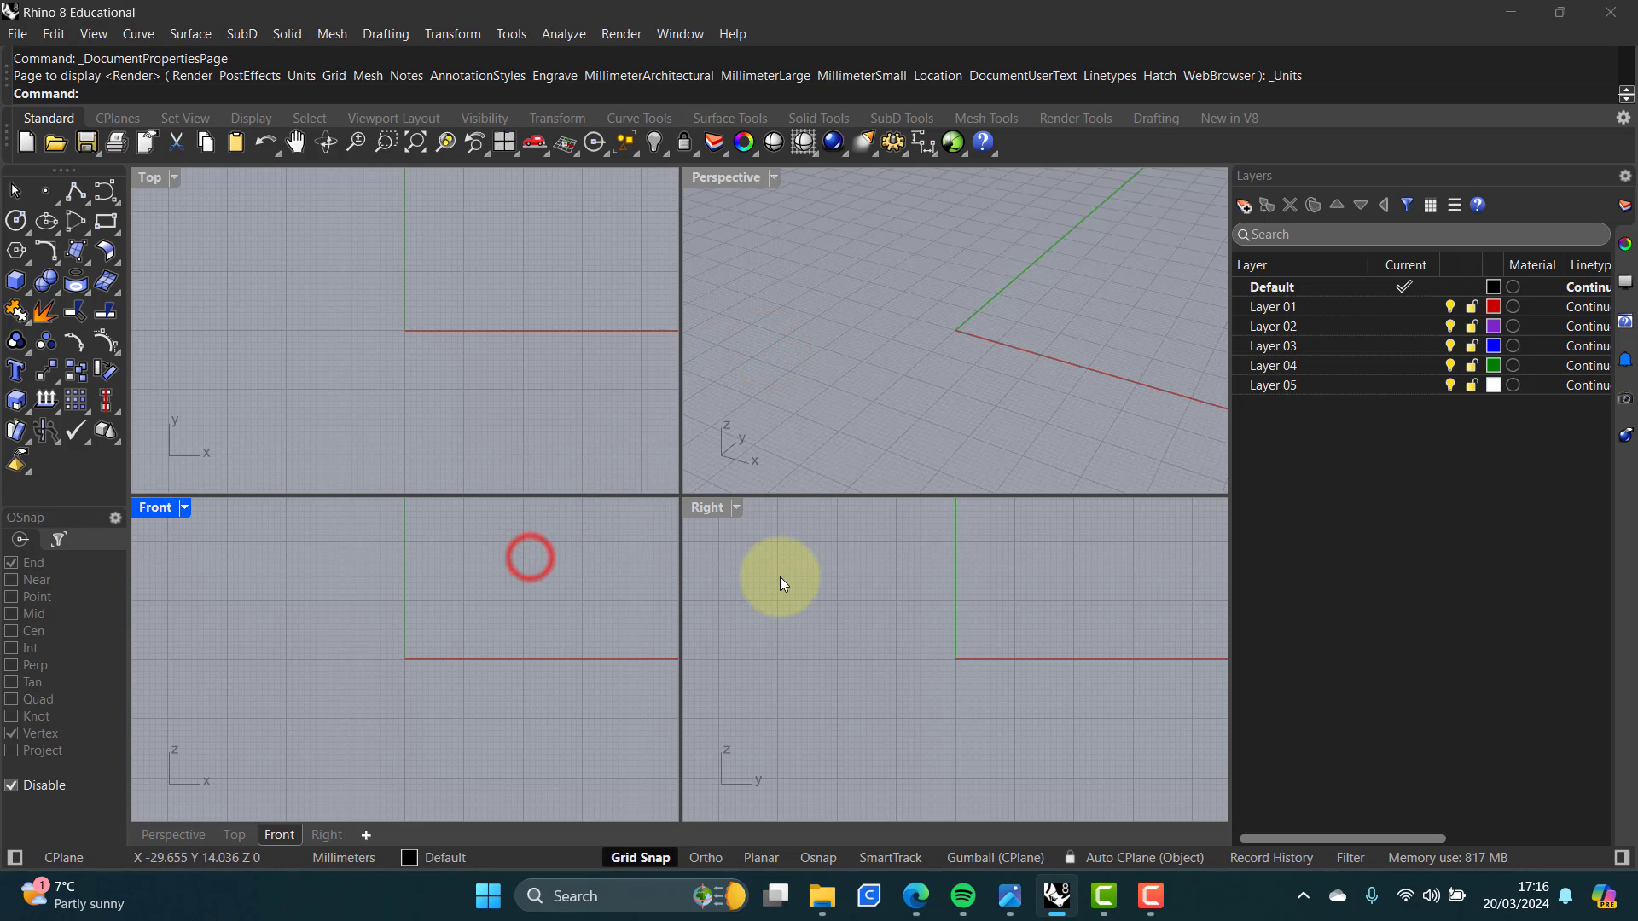
pyautogui.click(386, 334)
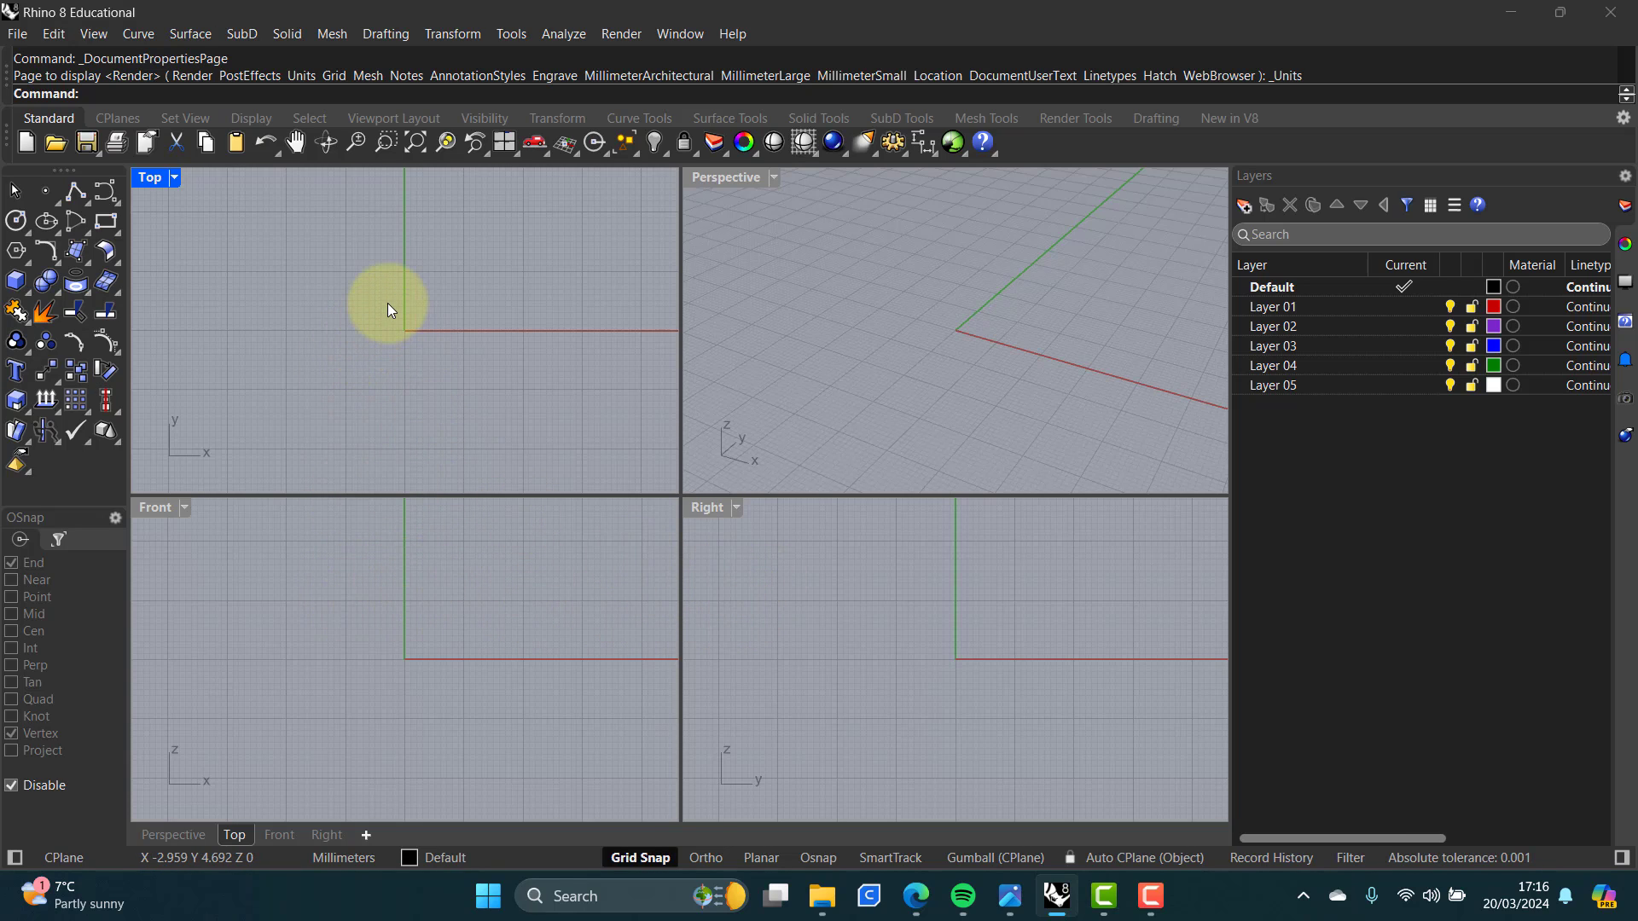
pyautogui.scroll(-2, 387, 309)
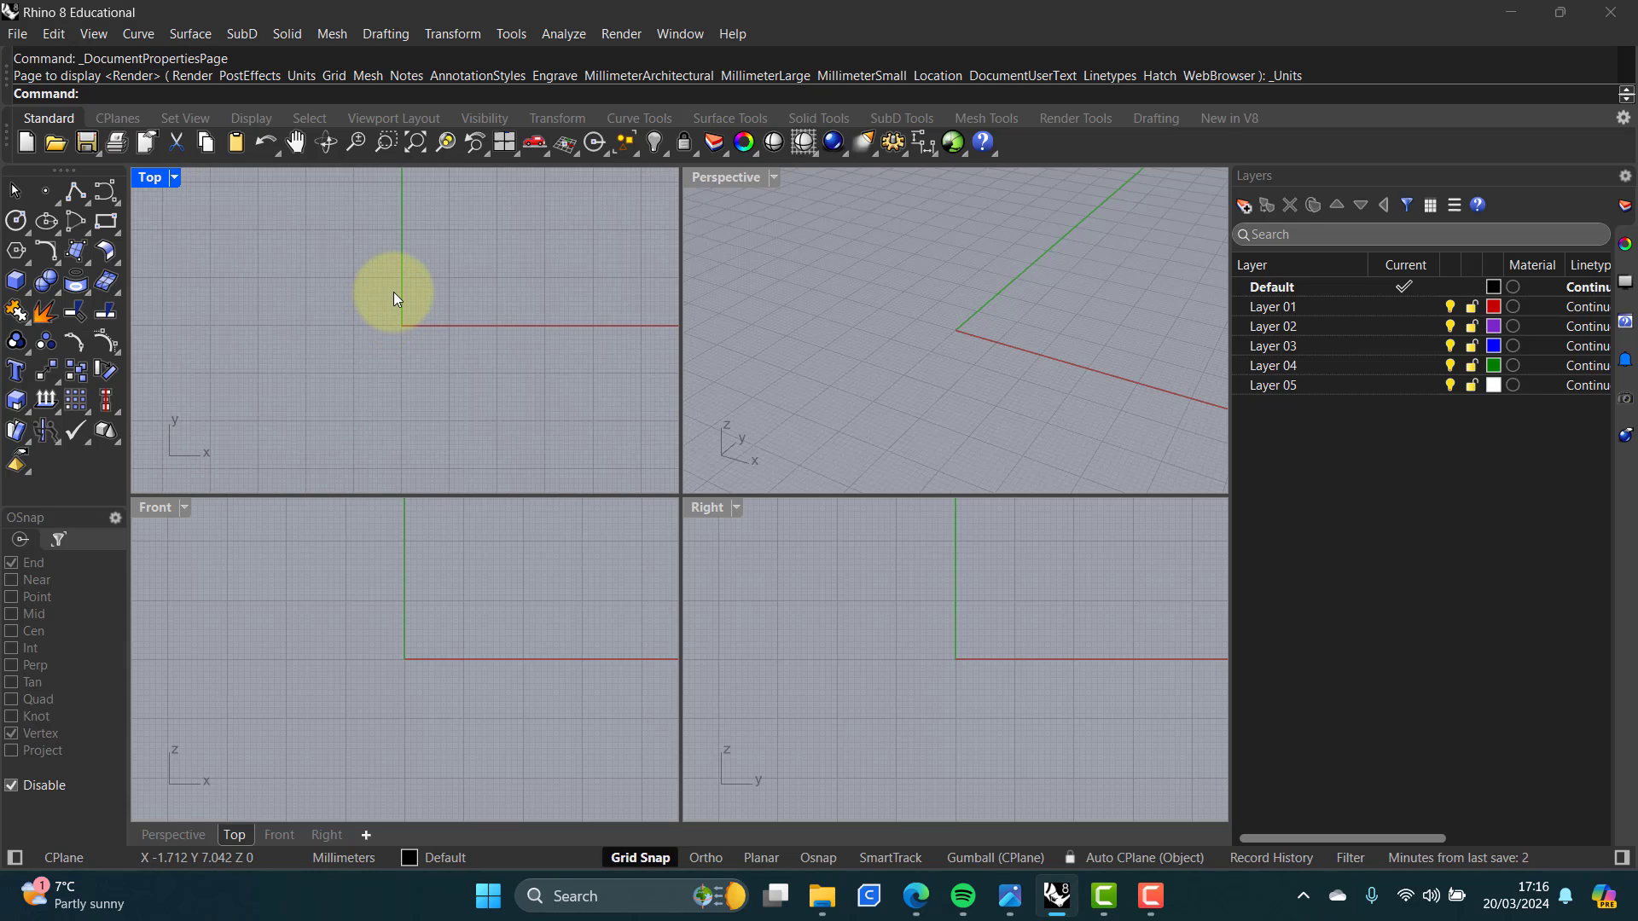
pyautogui.middleClick(393, 291)
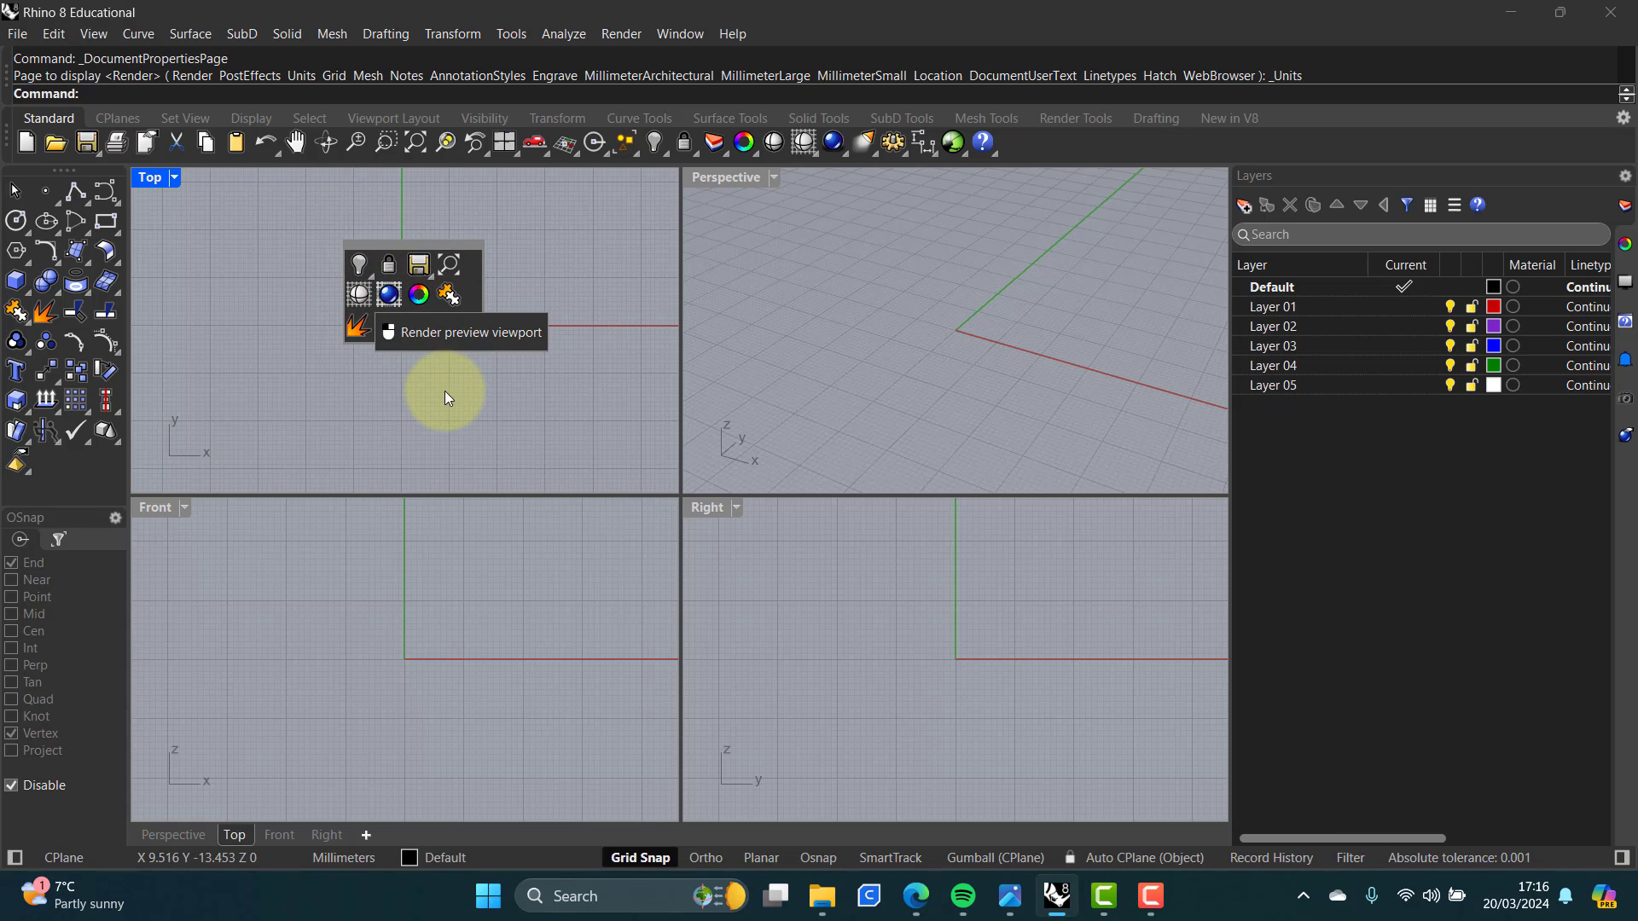
pyautogui.click(408, 400)
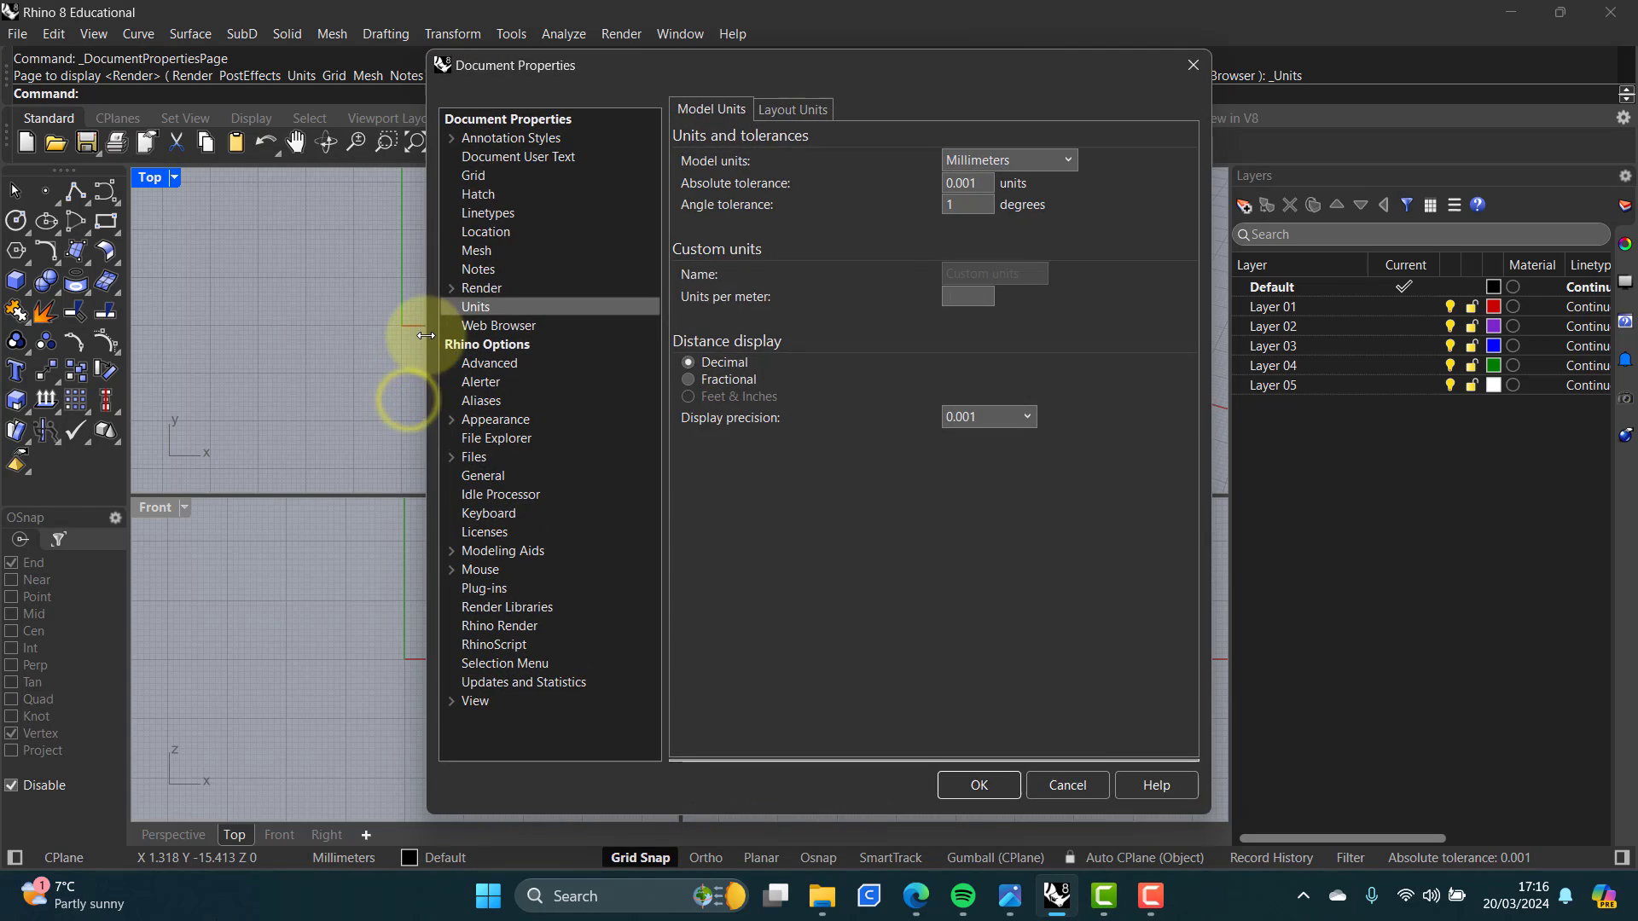
pyautogui.click(1062, 783)
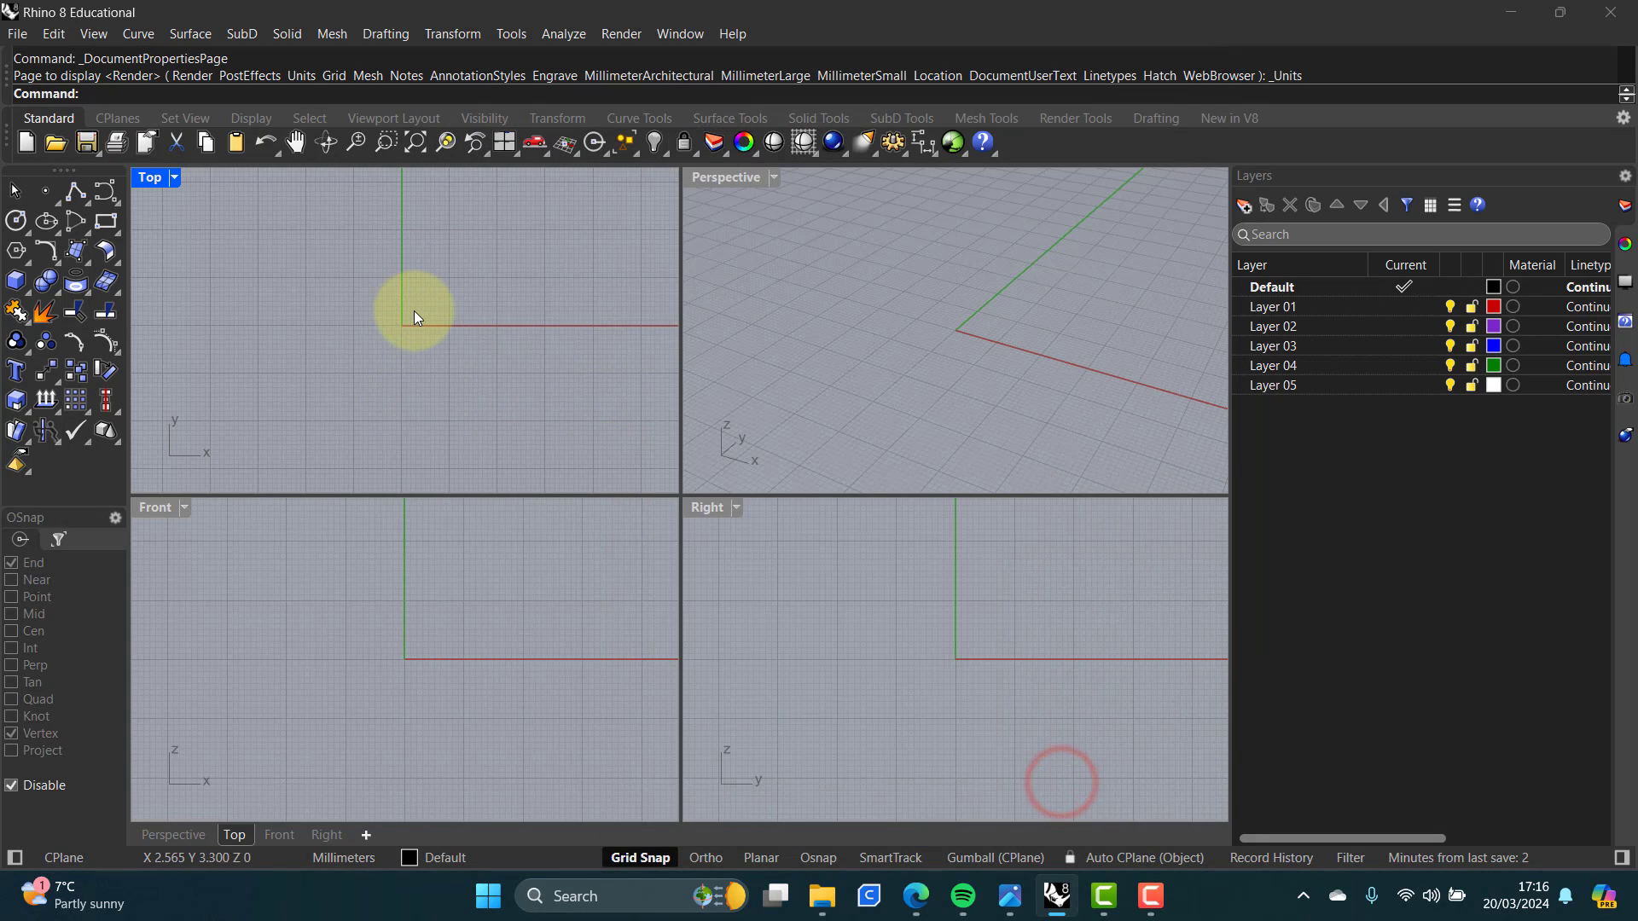
# Step: Practise panning and zooming the Top viewport and rotating the Perspective viewport
pyautogui.moveTo(413, 310)
pyautogui.mouseDown(button='right')
pyautogui.moveTo(358, 341)
pyautogui.moveTo(311, 296)
pyautogui.moveTo(534, 380)
pyautogui.moveTo(293, 307)
pyautogui.moveTo(415, 317)
pyautogui.moveTo(413, 381)
pyautogui.moveTo(409, 220)
pyautogui.moveTo(416, 331)
pyautogui.mouseUp(button='right')
pyautogui.scroll(2, 416, 329)
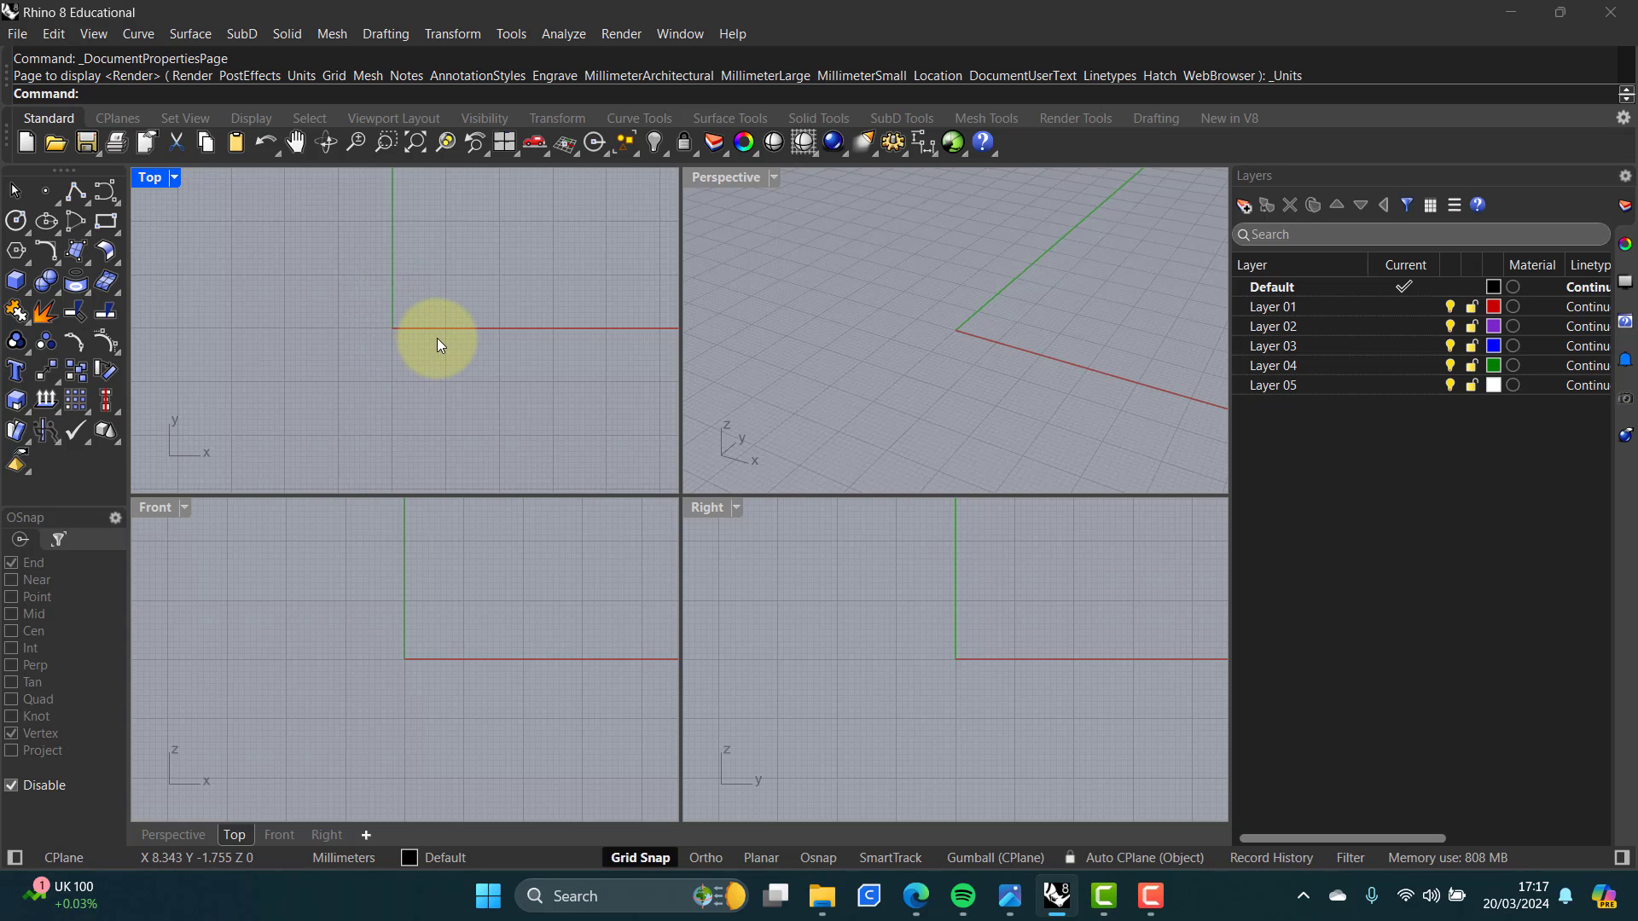
pyautogui.moveTo(397, 339); pyautogui.dragTo(548, 390)
pyautogui.moveTo(479, 273); pyautogui.dragTo(319, 370)
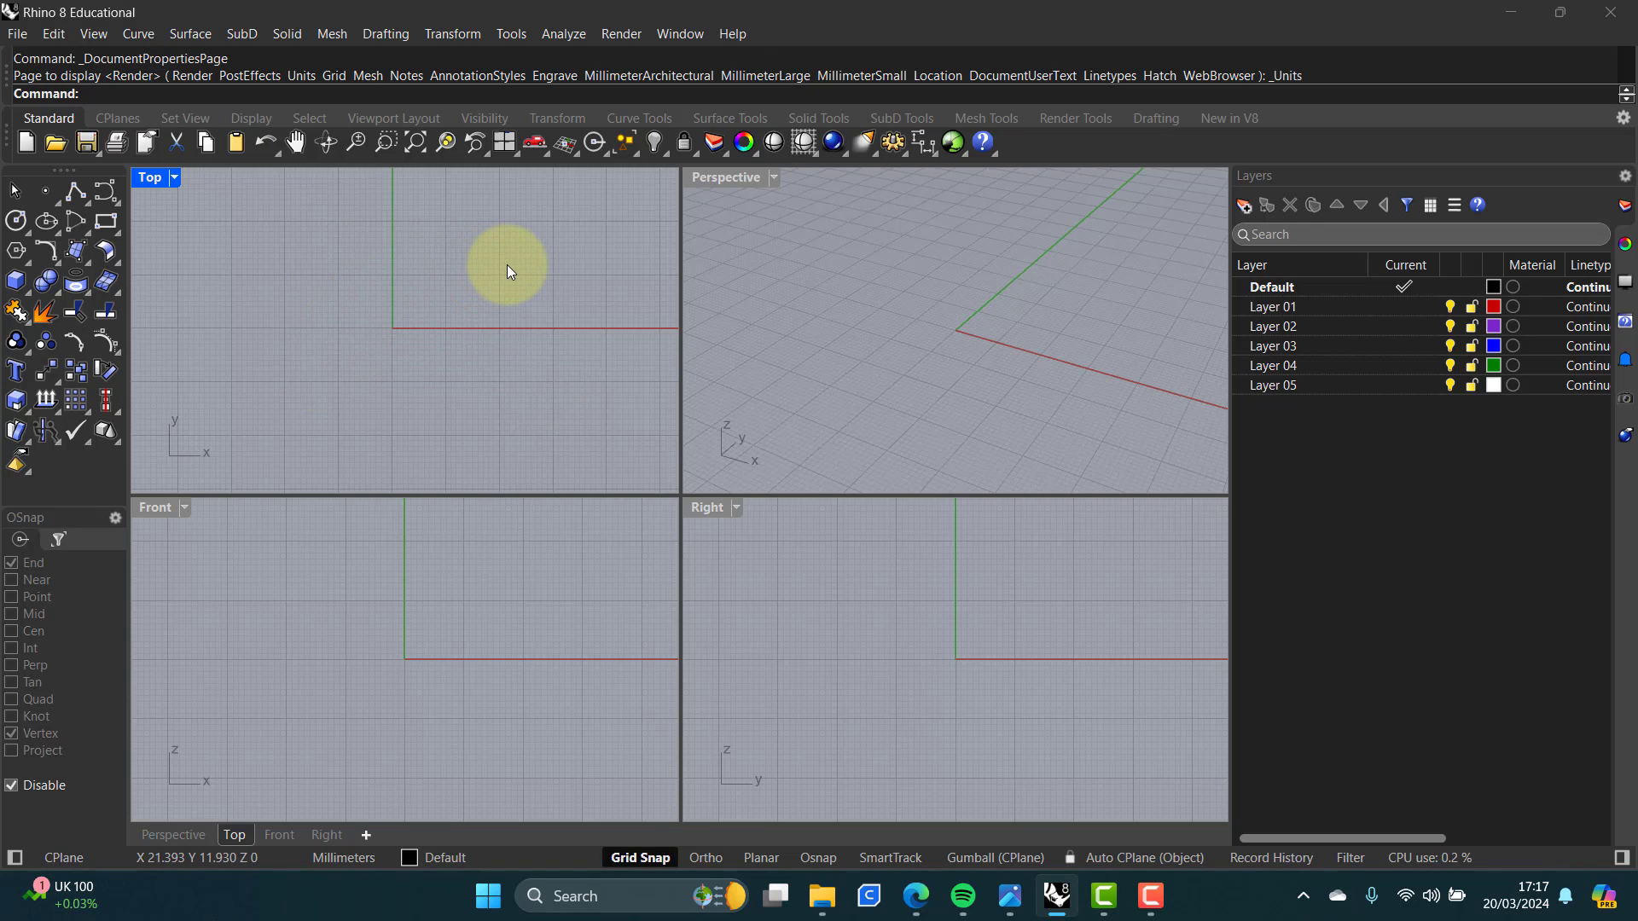
pyautogui.moveTo(506, 264)
pyautogui.mouseDown()
pyautogui.moveTo(336, 370)
pyautogui.moveTo(294, 376)
pyautogui.mouseUp()
pyautogui.click(278, 254)
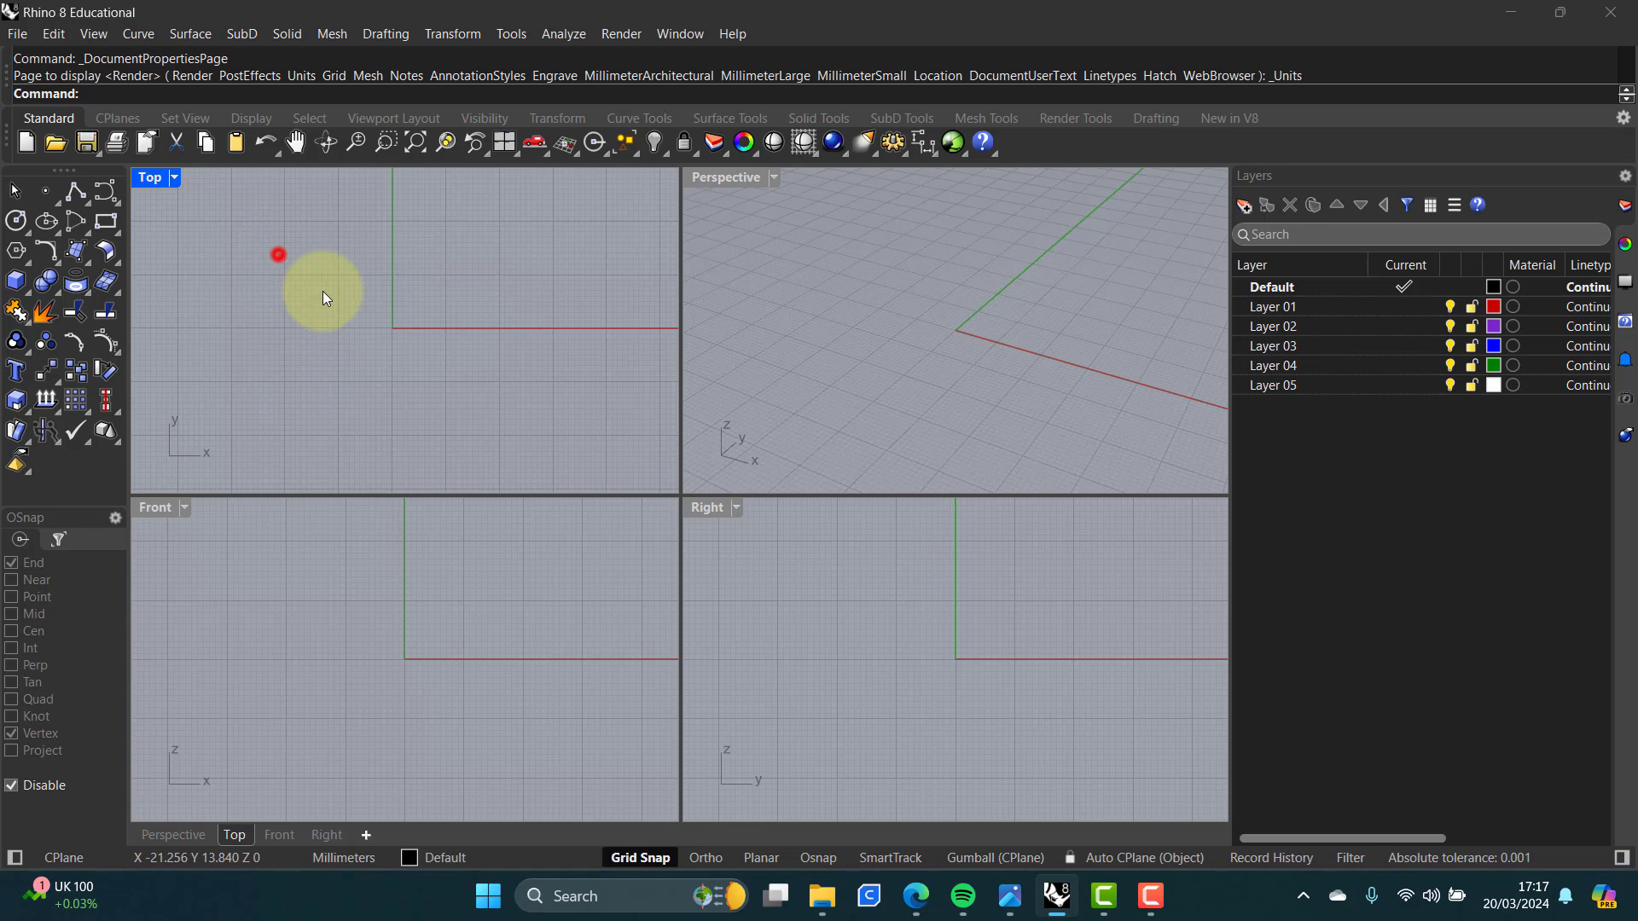
pyautogui.moveTo(323, 290); pyautogui.dragTo(535, 403)
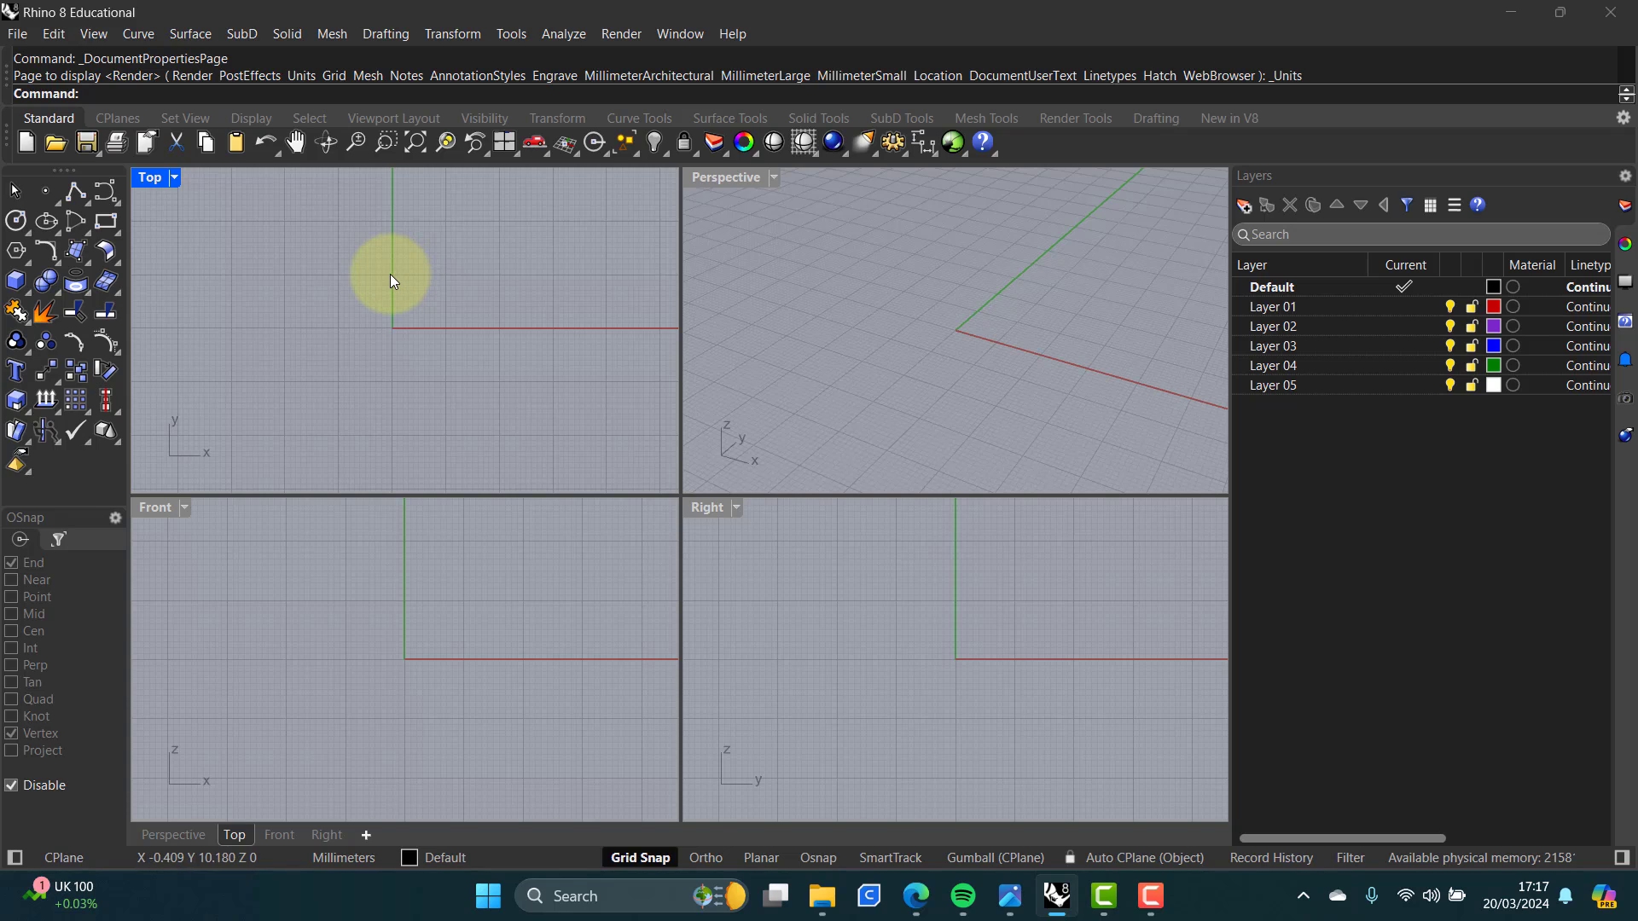
pyautogui.click(795, 318)
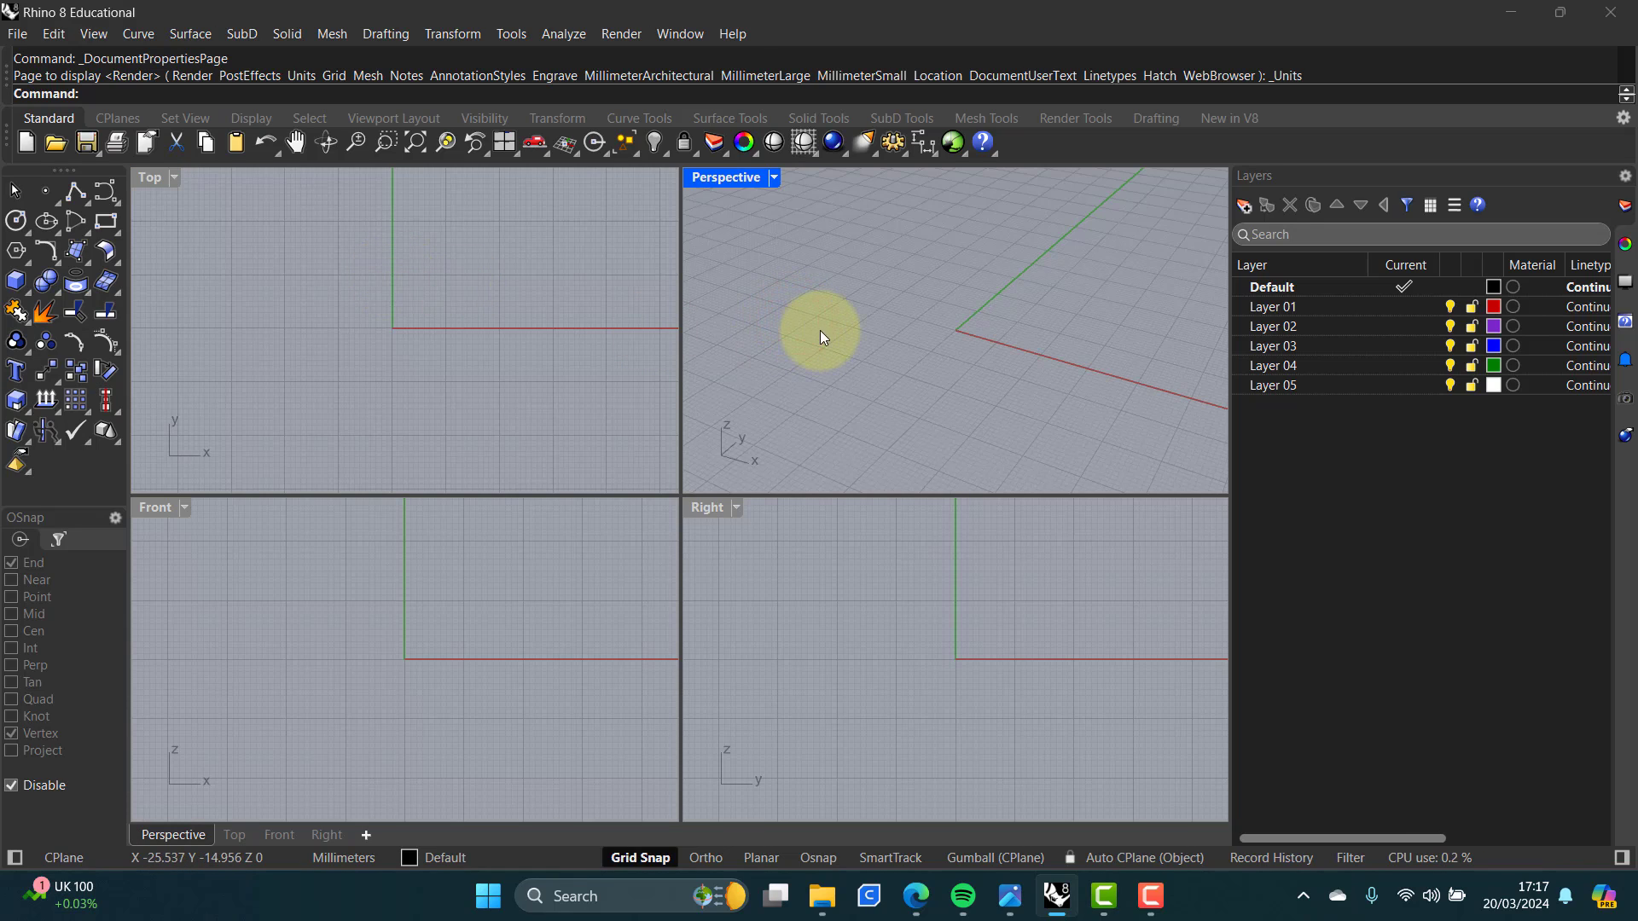
pyautogui.keyDown('shift'); pyautogui.moveTo(910, 336); pyautogui.dragTo(853, 275, button='right'); pyautogui.keyUp('shift')
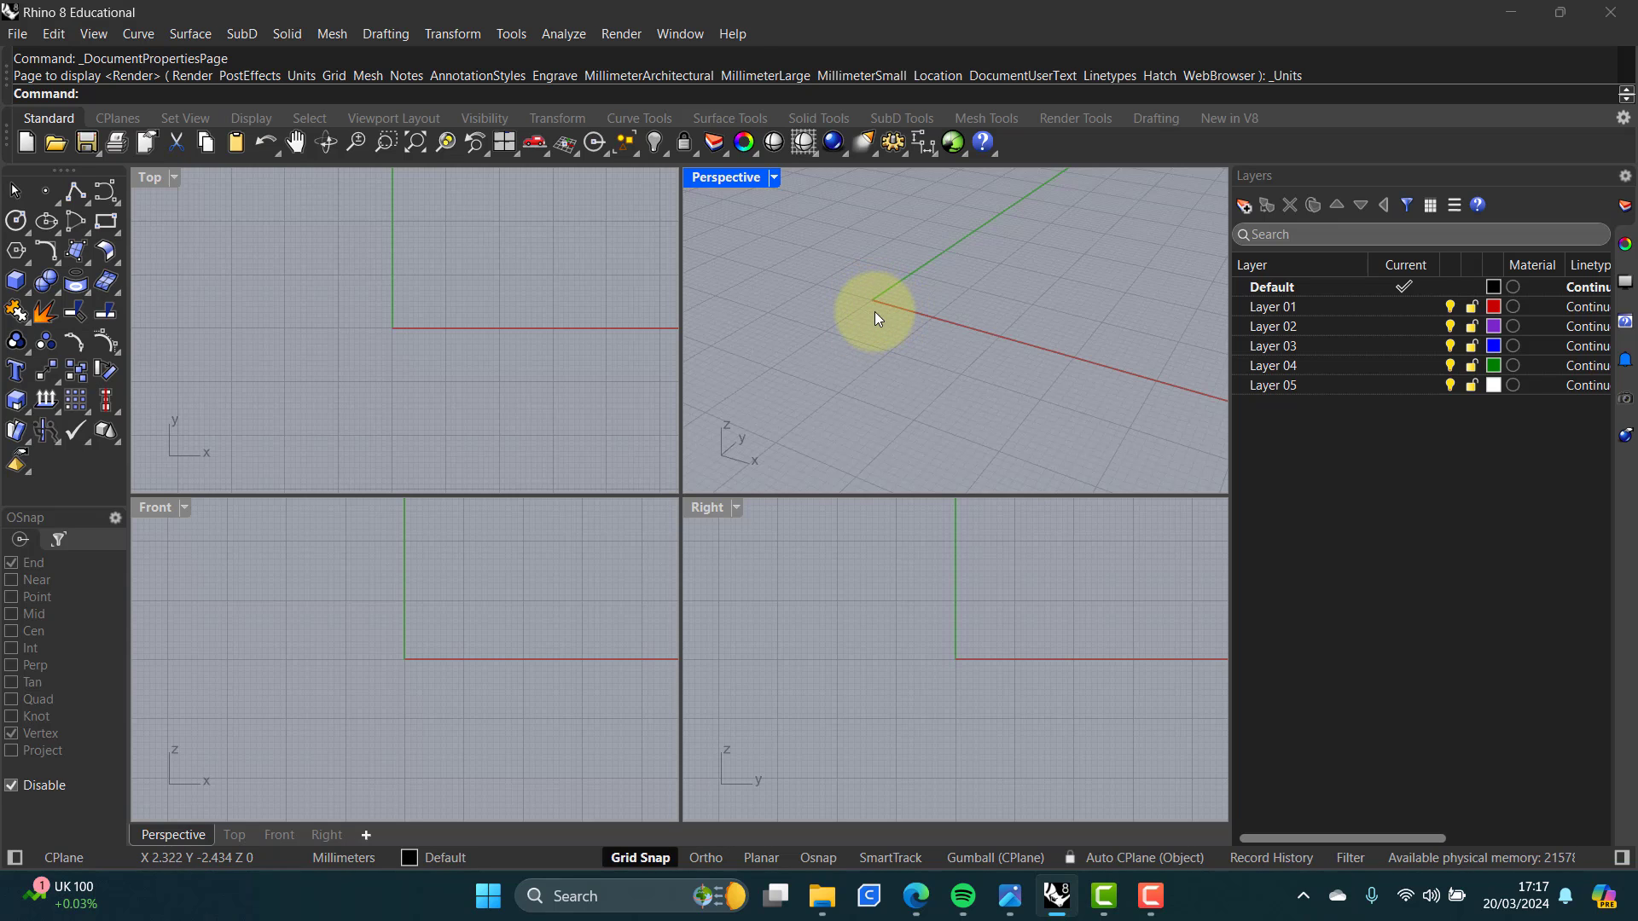
# Step: Open the BASICS 1A - GEOMETRY reference image for comparison, then return to the Rhino model
pyautogui.moveTo(872, 322); pyautogui.dragTo(913, 314, button='right')
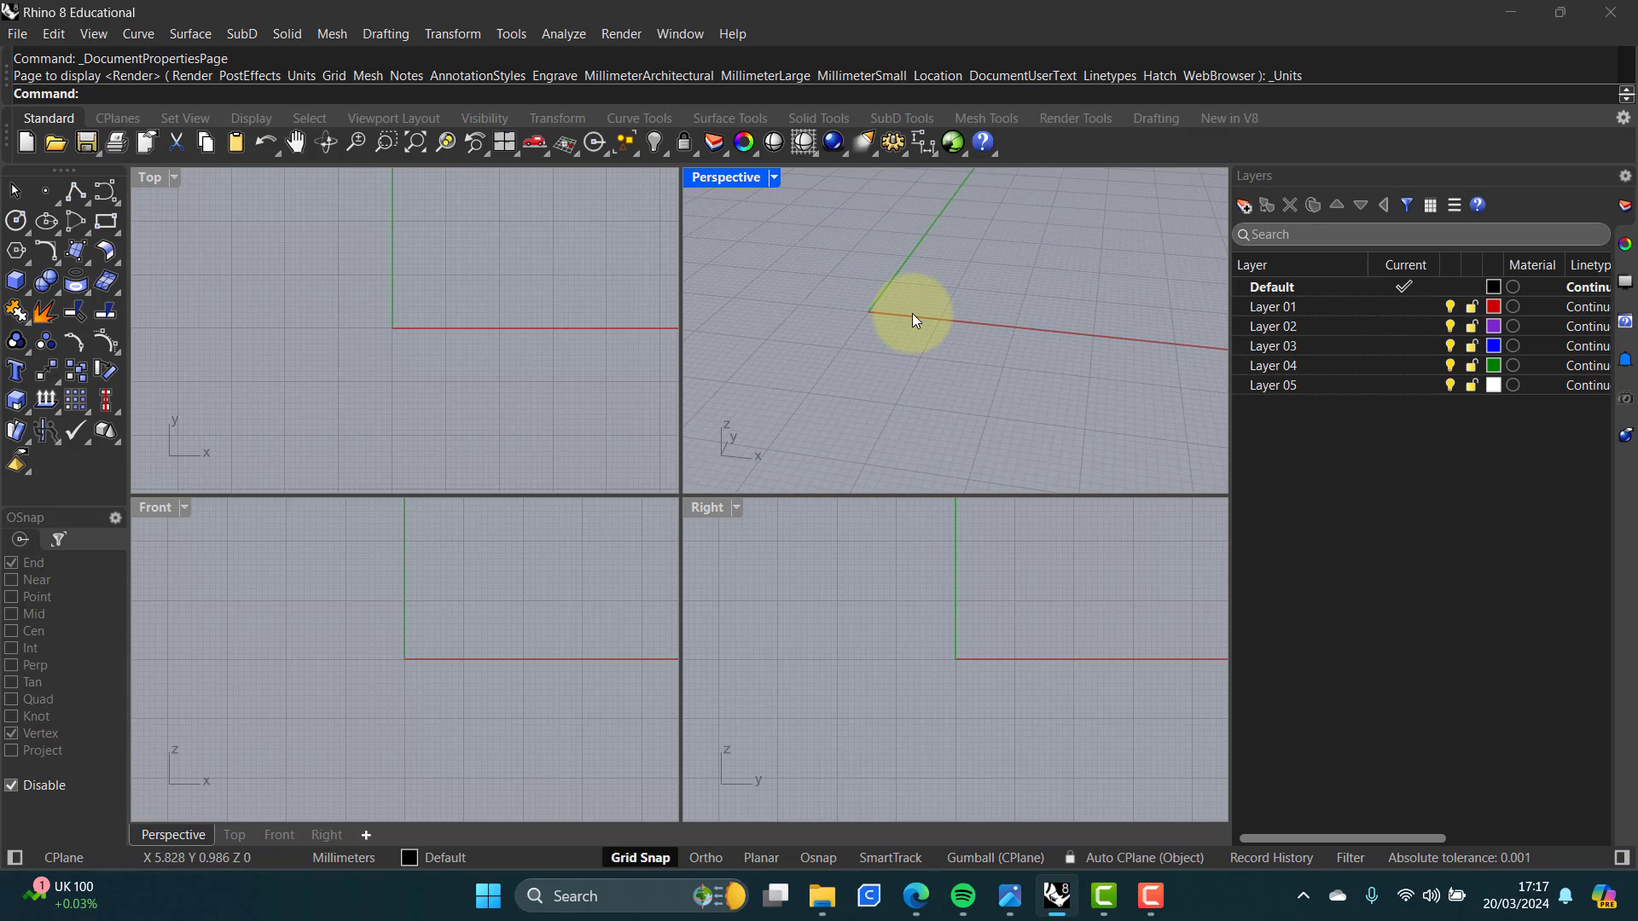
pyautogui.click(1010, 896)
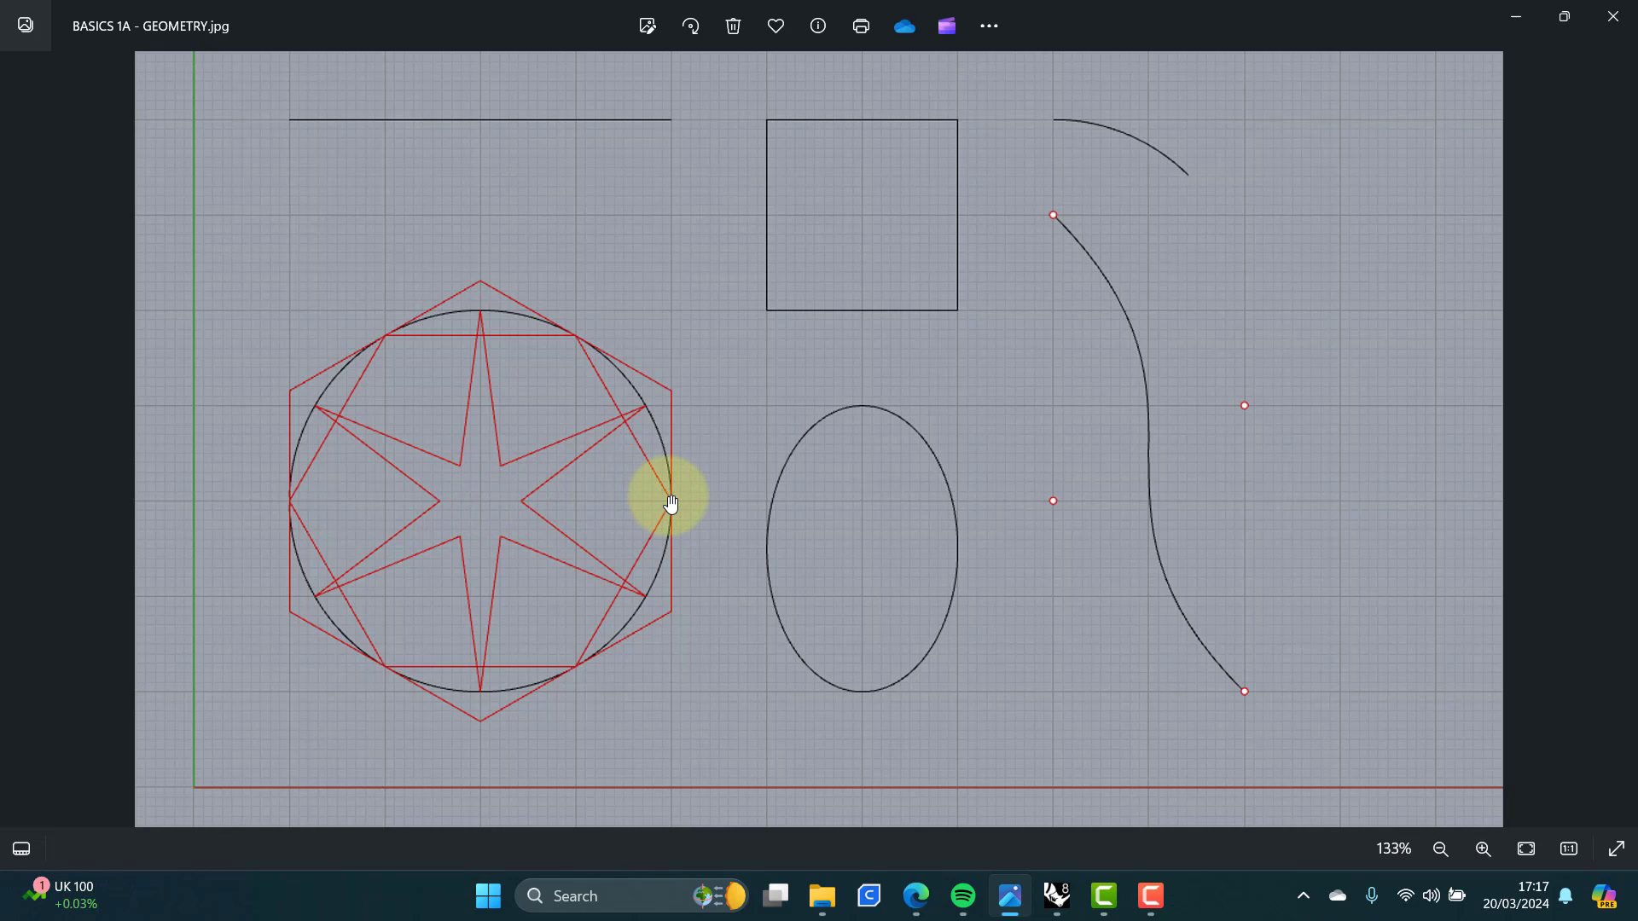
pyautogui.click(1058, 894)
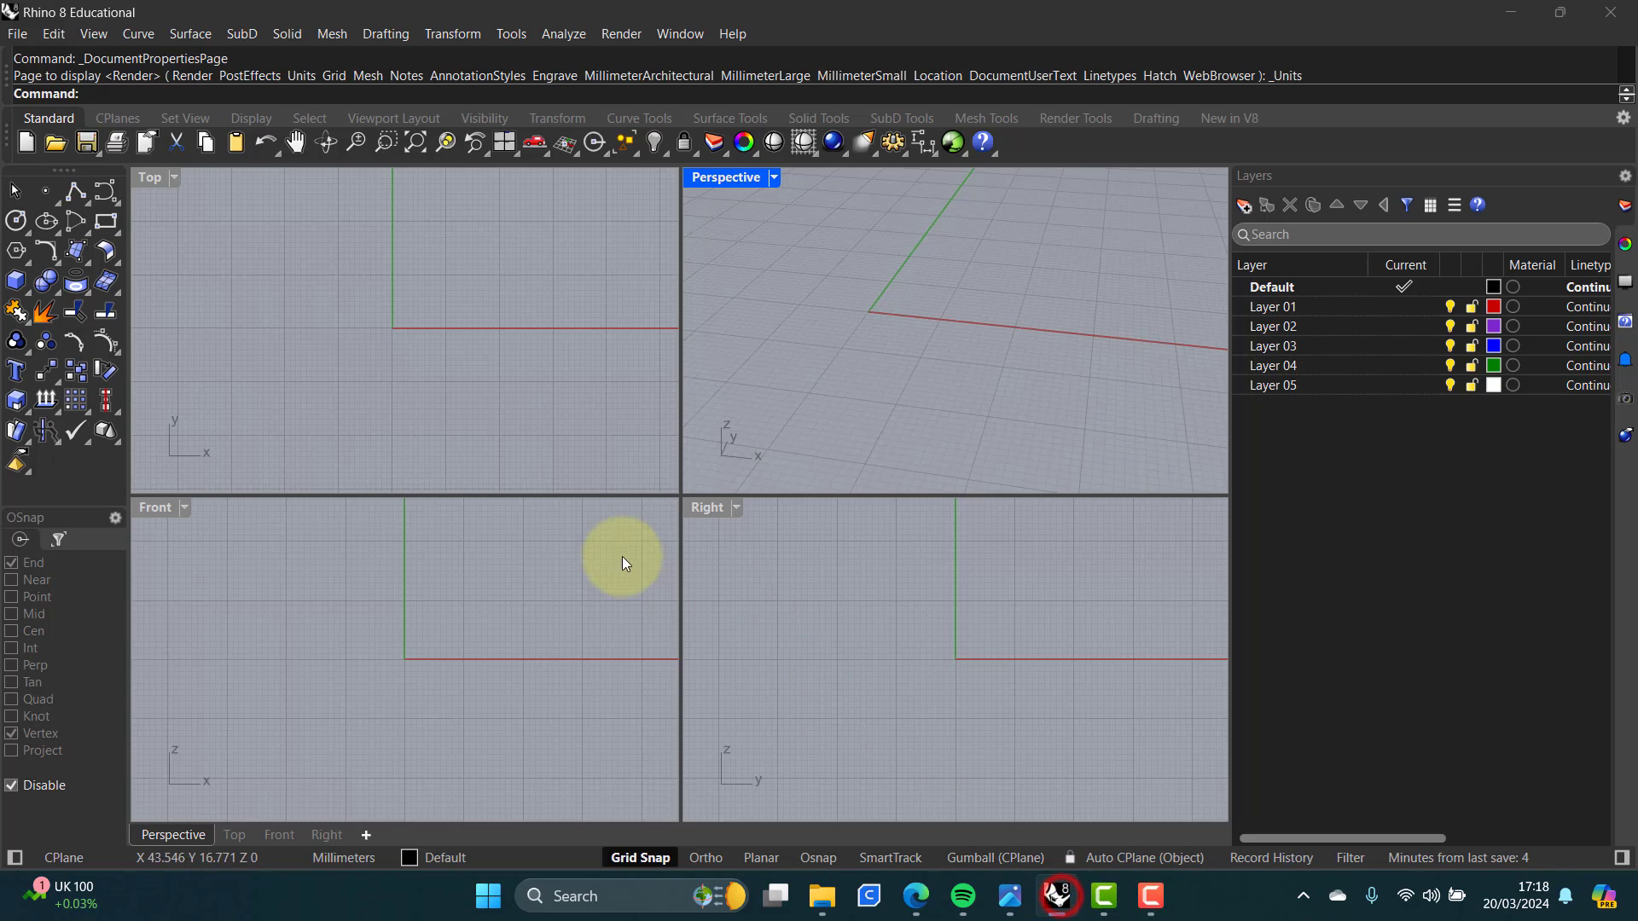
# Step: Draw a circle with a radius of 20 mm in the maximised Top viewport
pyautogui.doubleClick(149, 177)
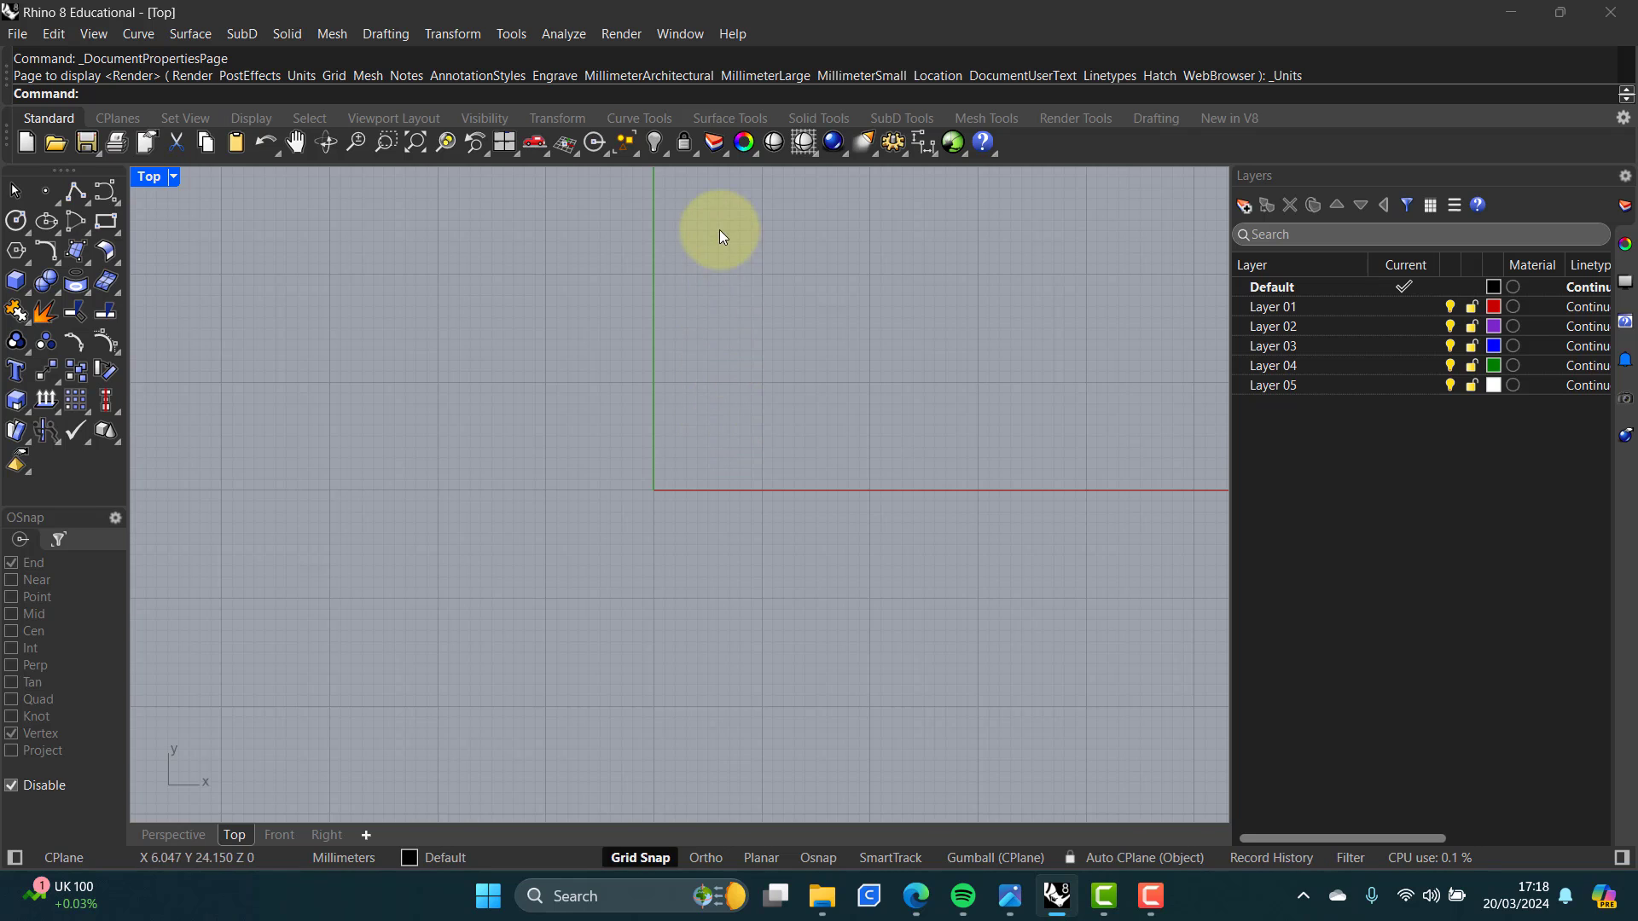
pyautogui.moveTo(786, 306); pyautogui.dragTo(318, 583, button='right')
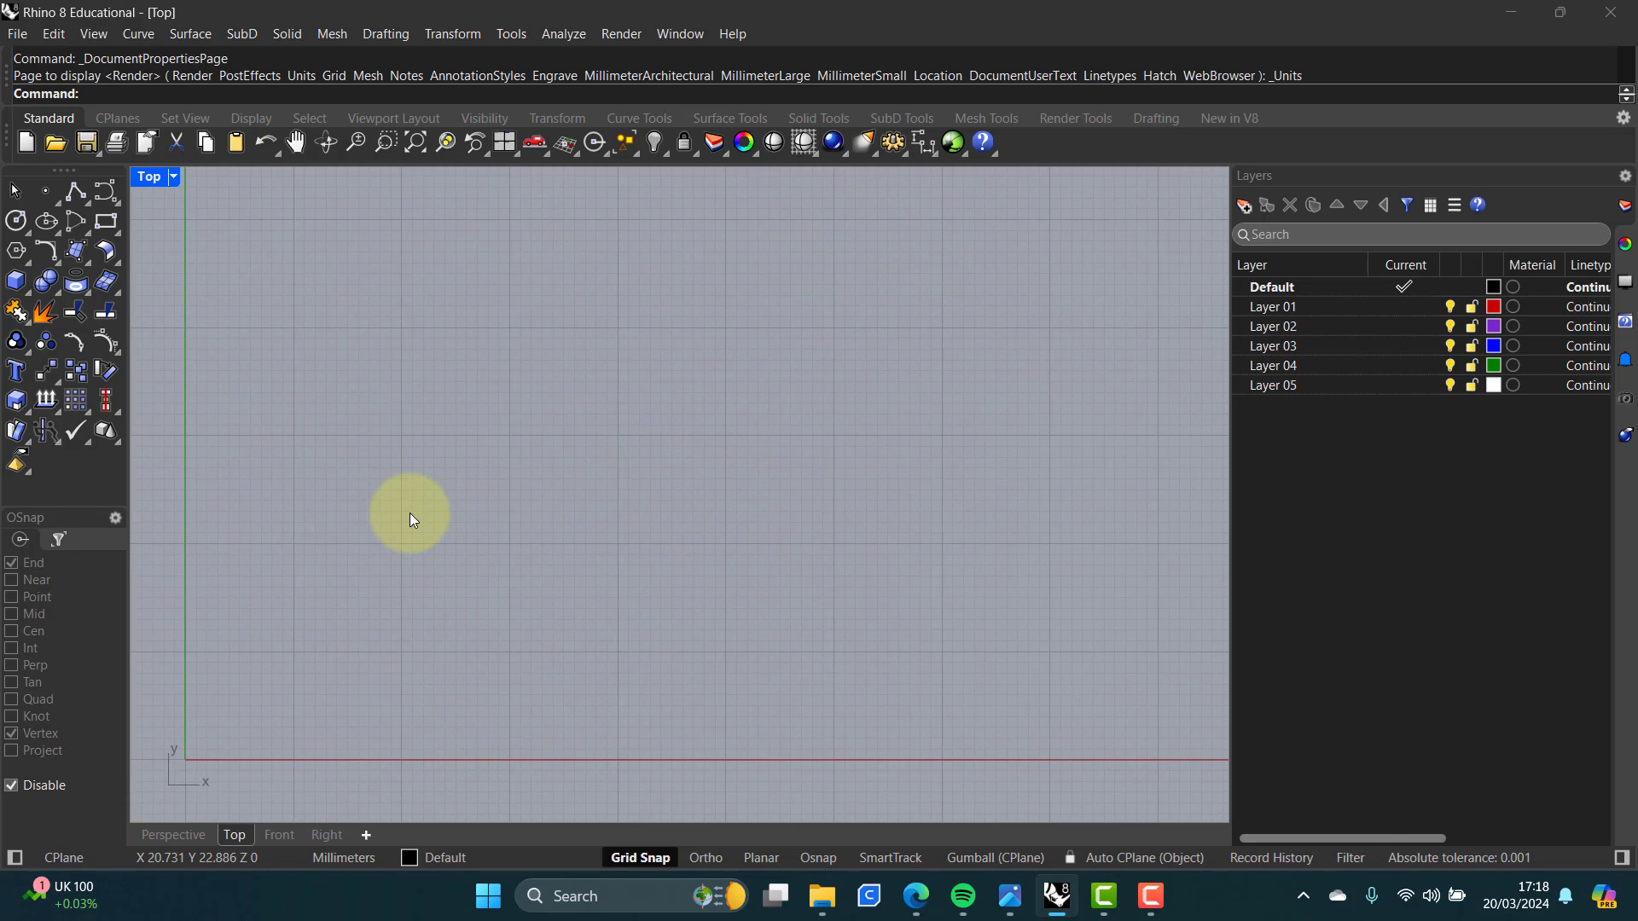
pyautogui.scroll(-2, 409, 514)
pyautogui.moveTo(422, 508); pyautogui.dragTo(415, 548, button='right')
pyautogui.scroll(-2, 406, 556)
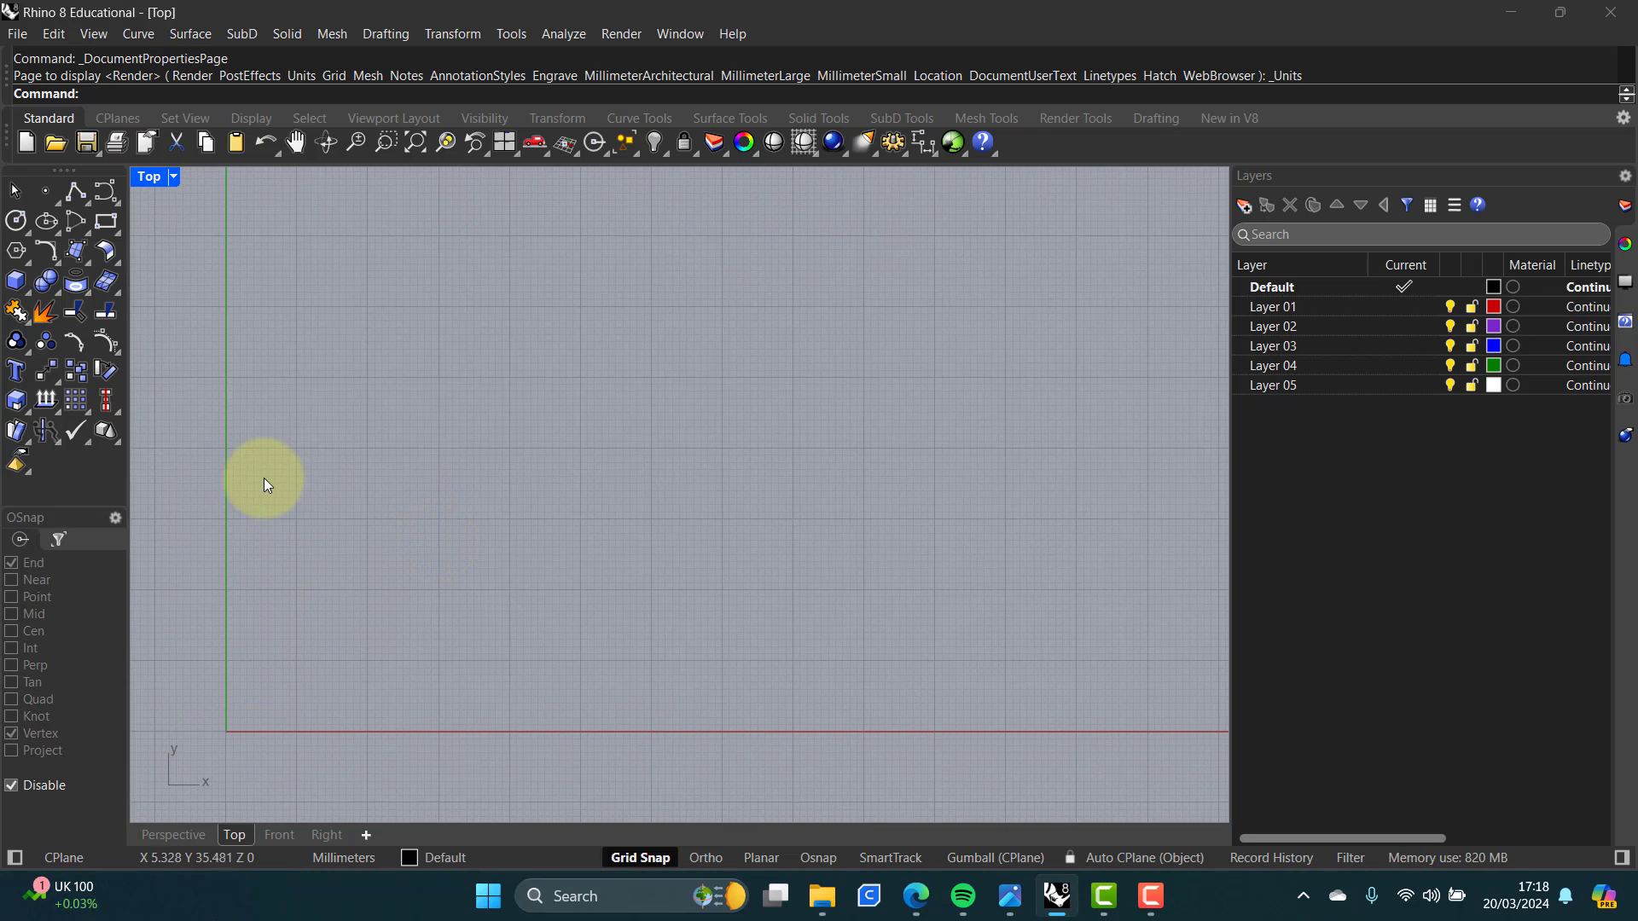
pyautogui.moveTo(380, 401); pyautogui.dragTo(358, 453, button='right')
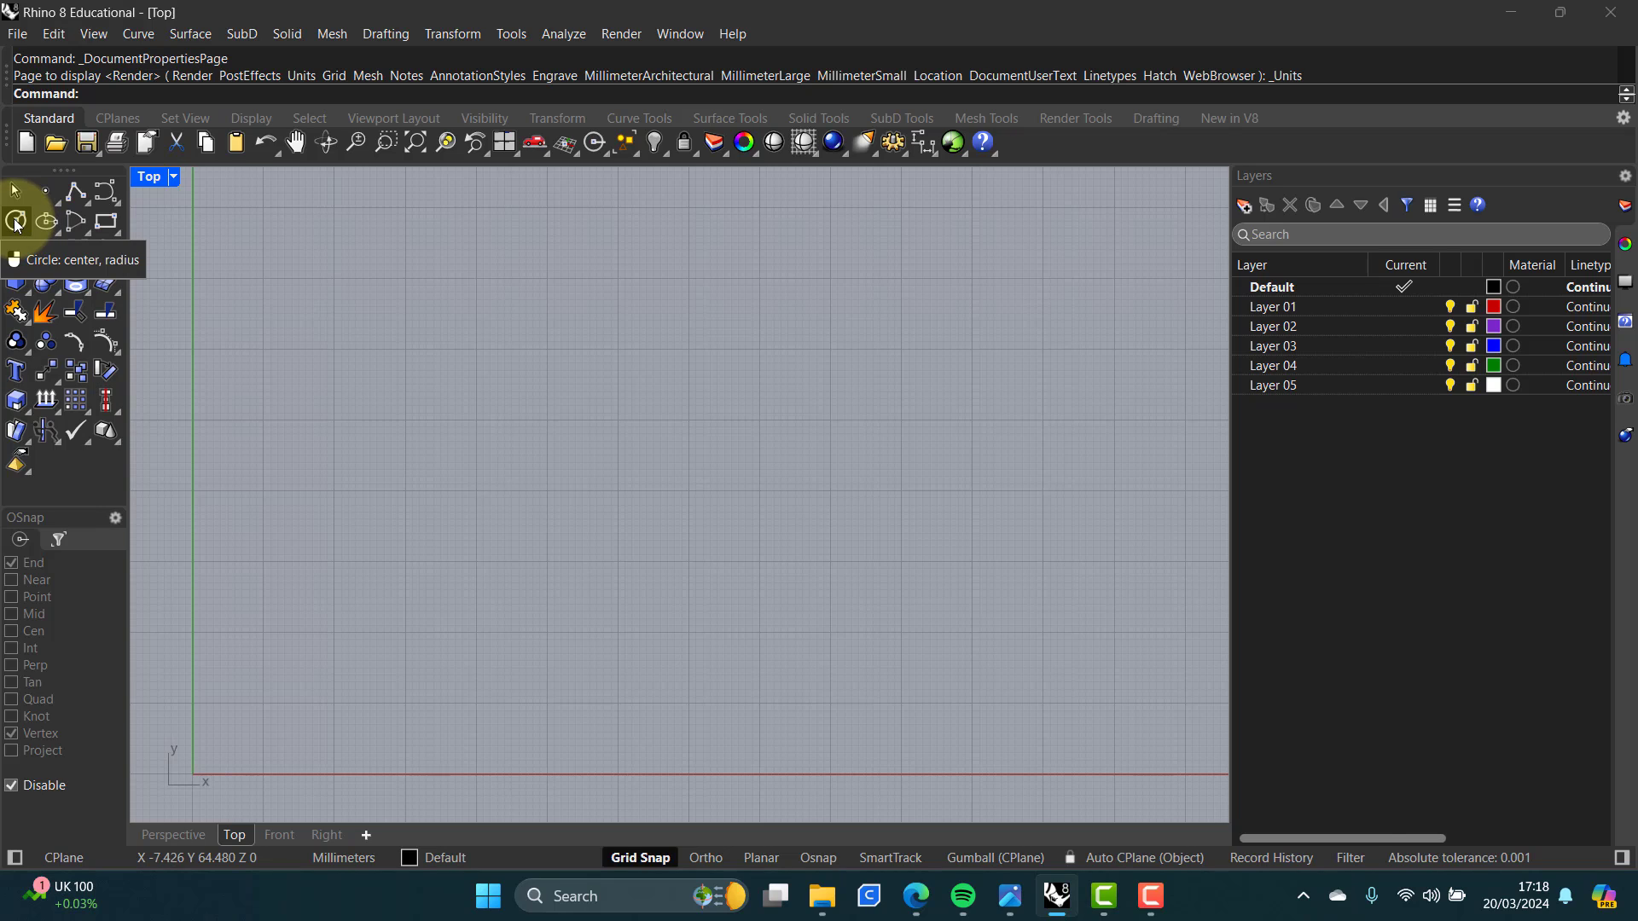
pyautogui.click(88, 205)
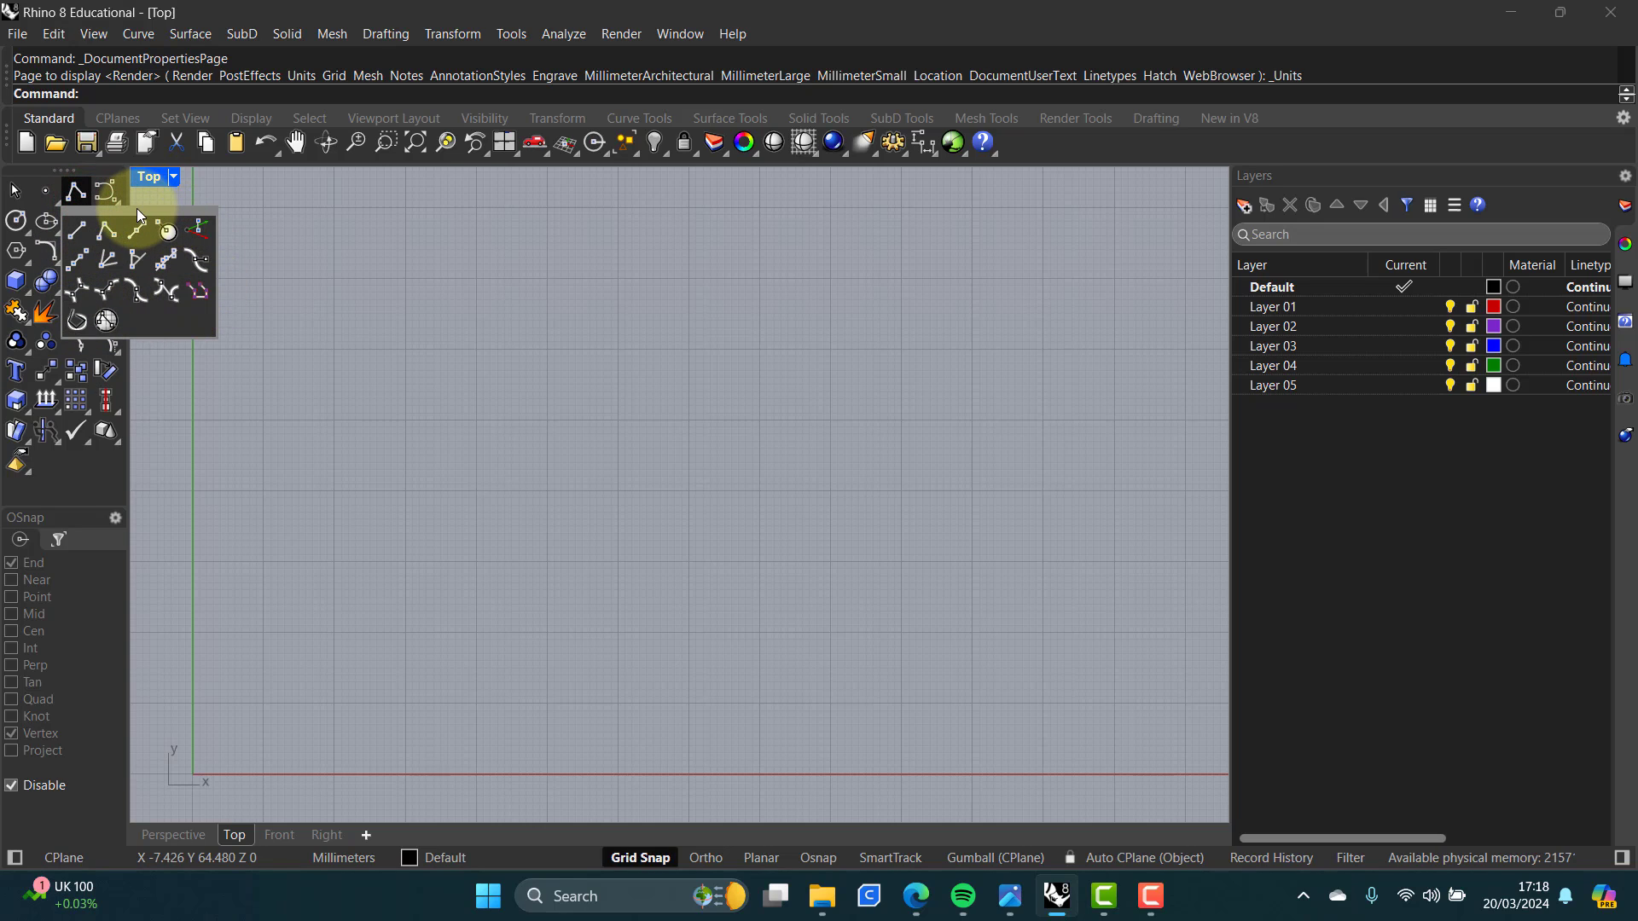
pyautogui.click(16, 221)
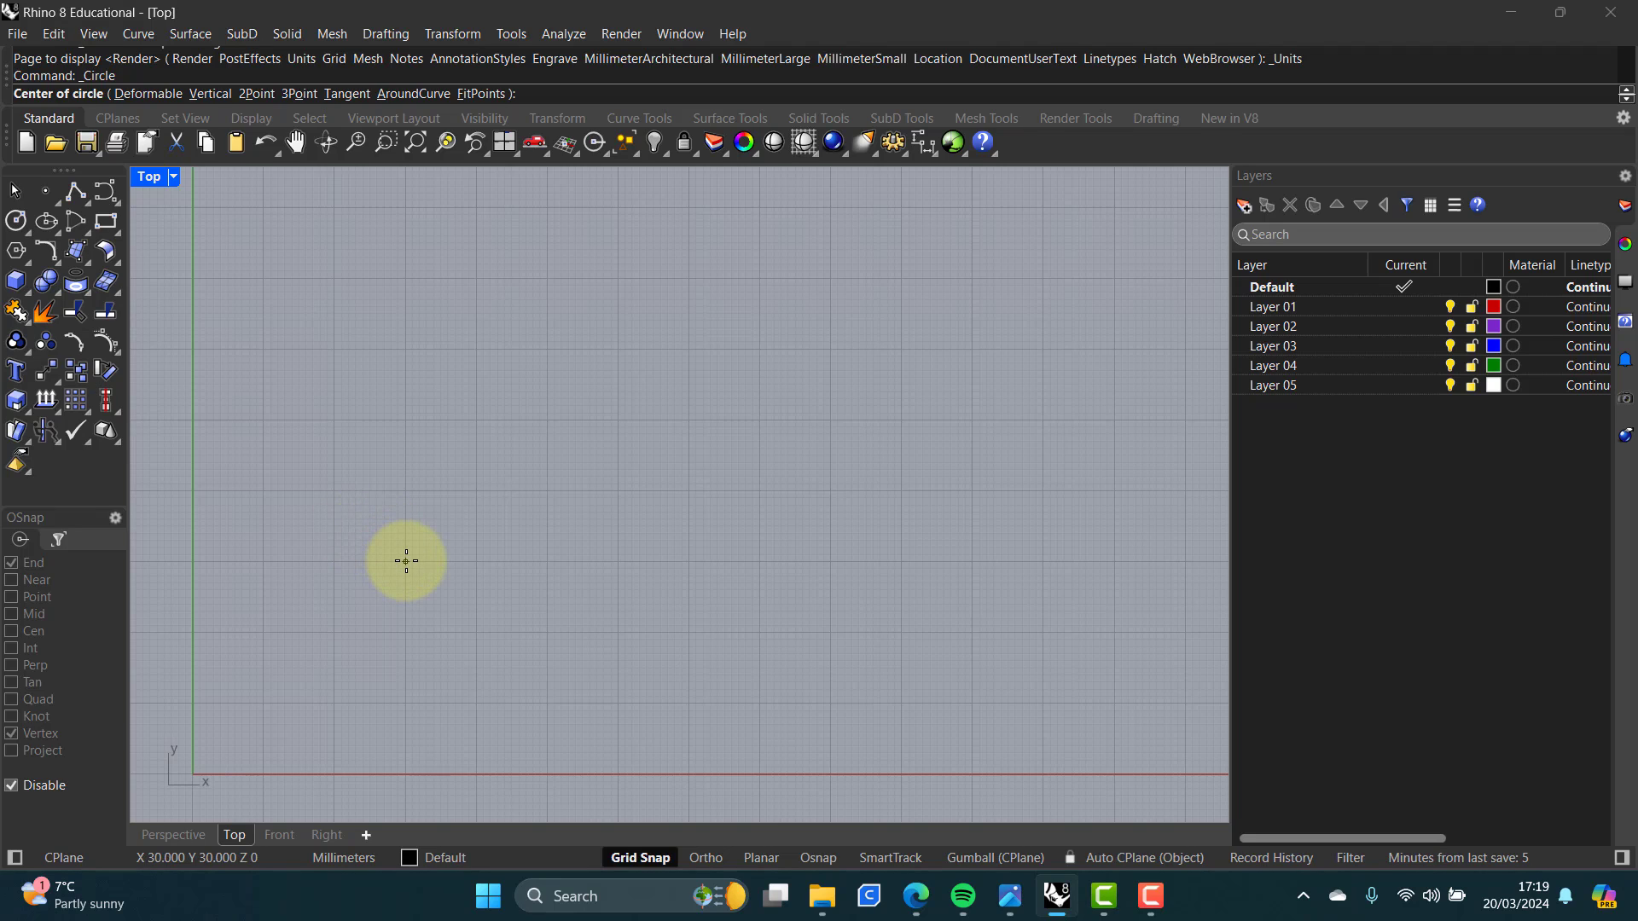
pyautogui.click(406, 560)
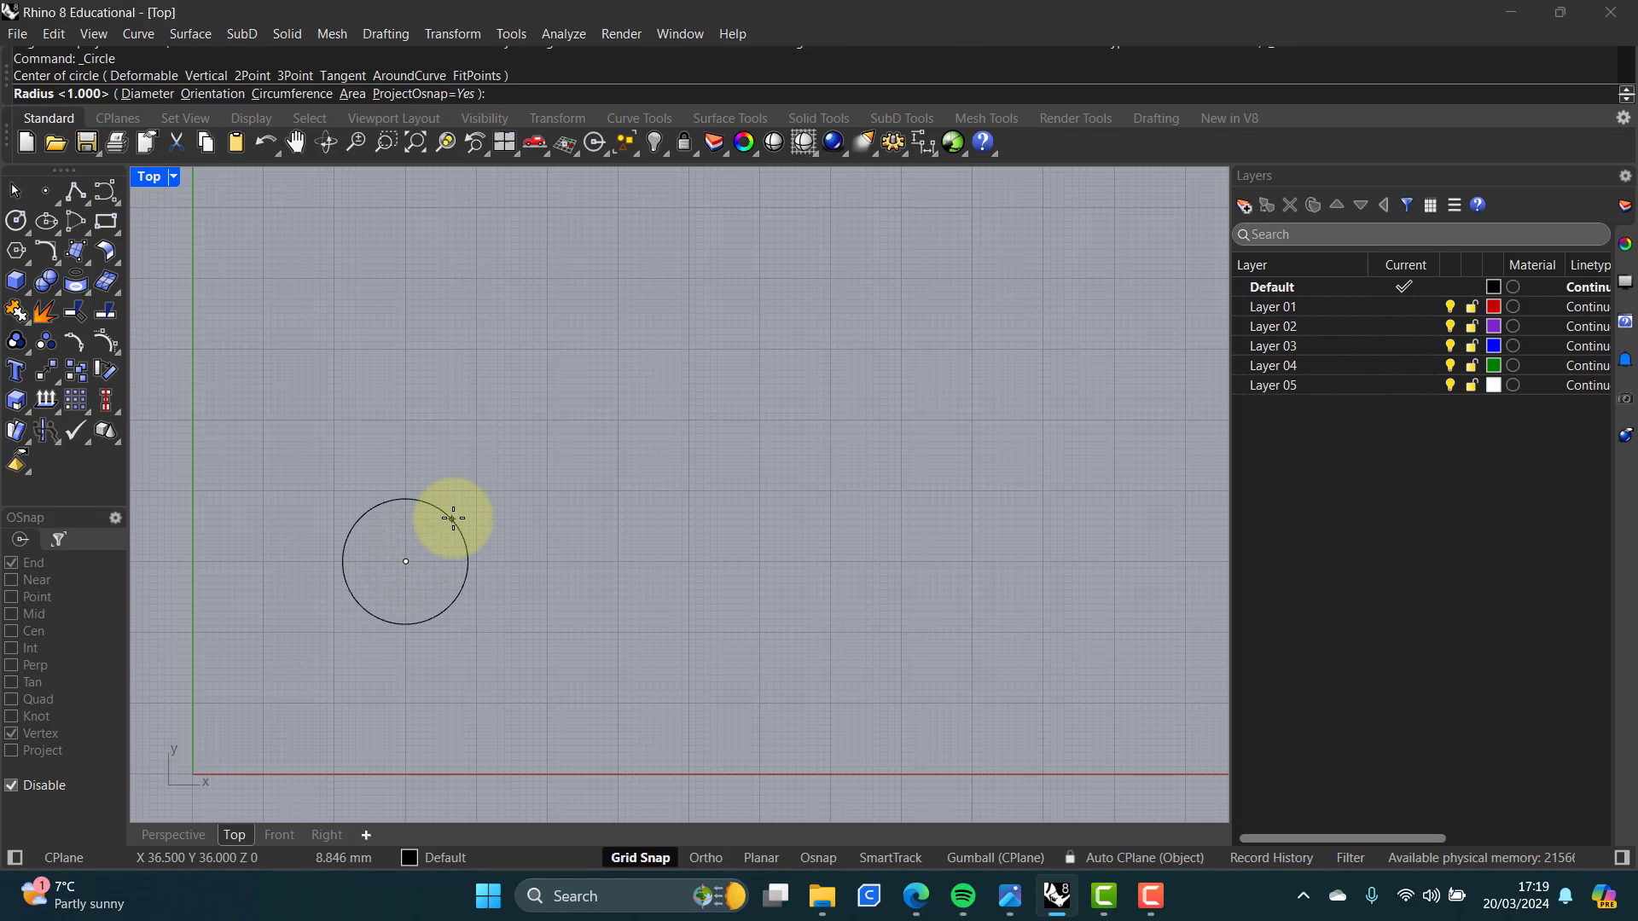
pyautogui.write('20')
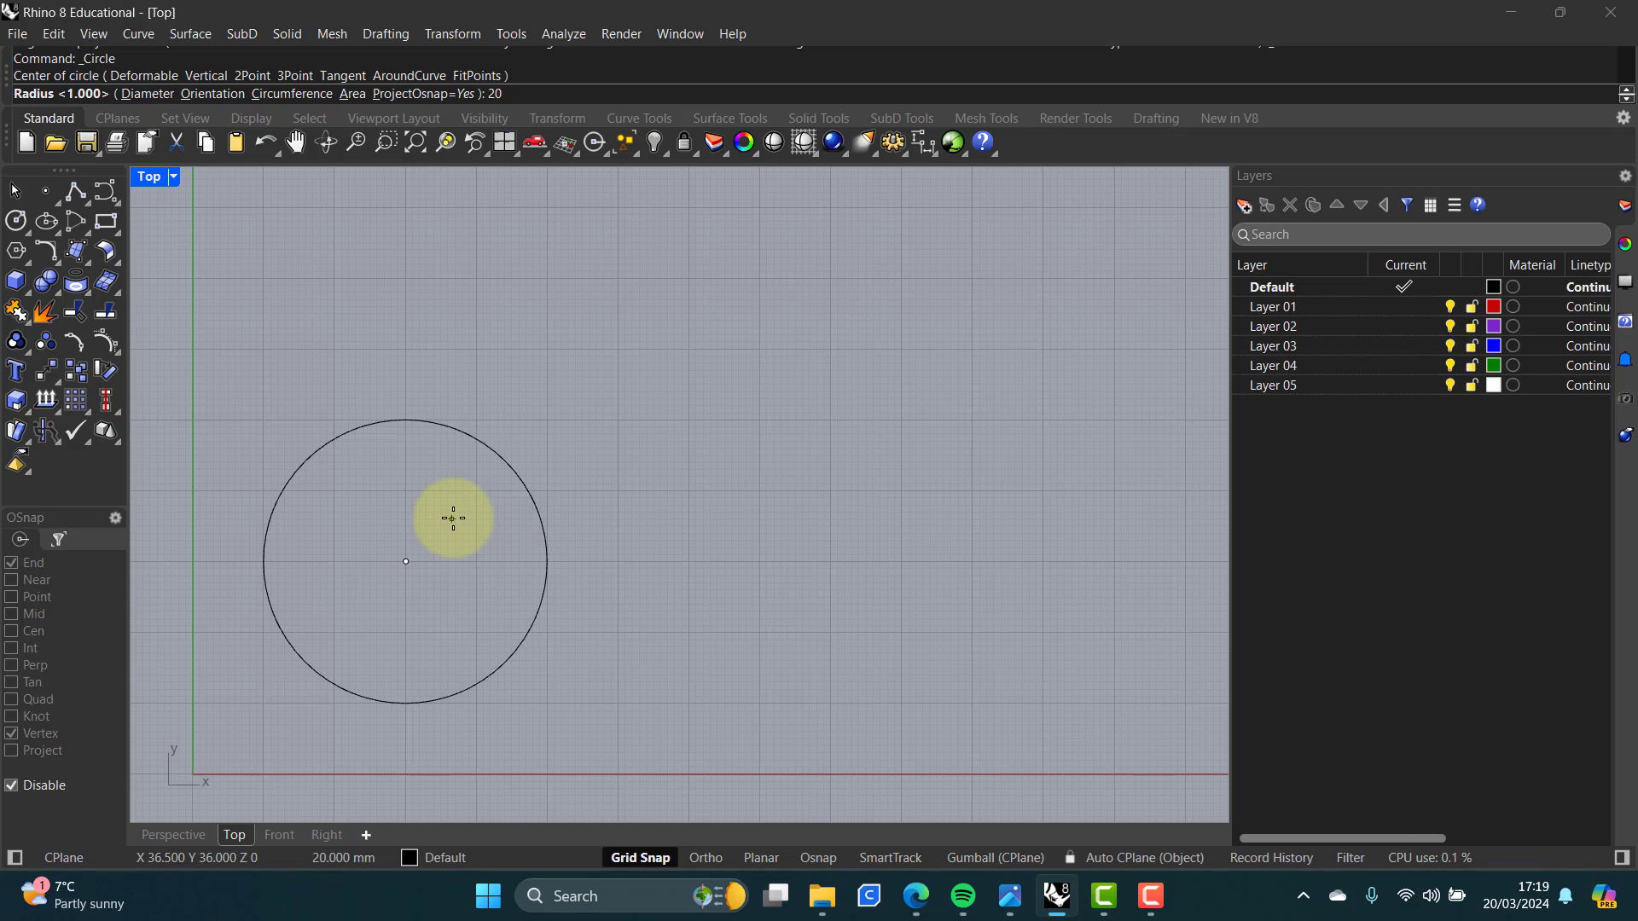
pyautogui.press('Return')
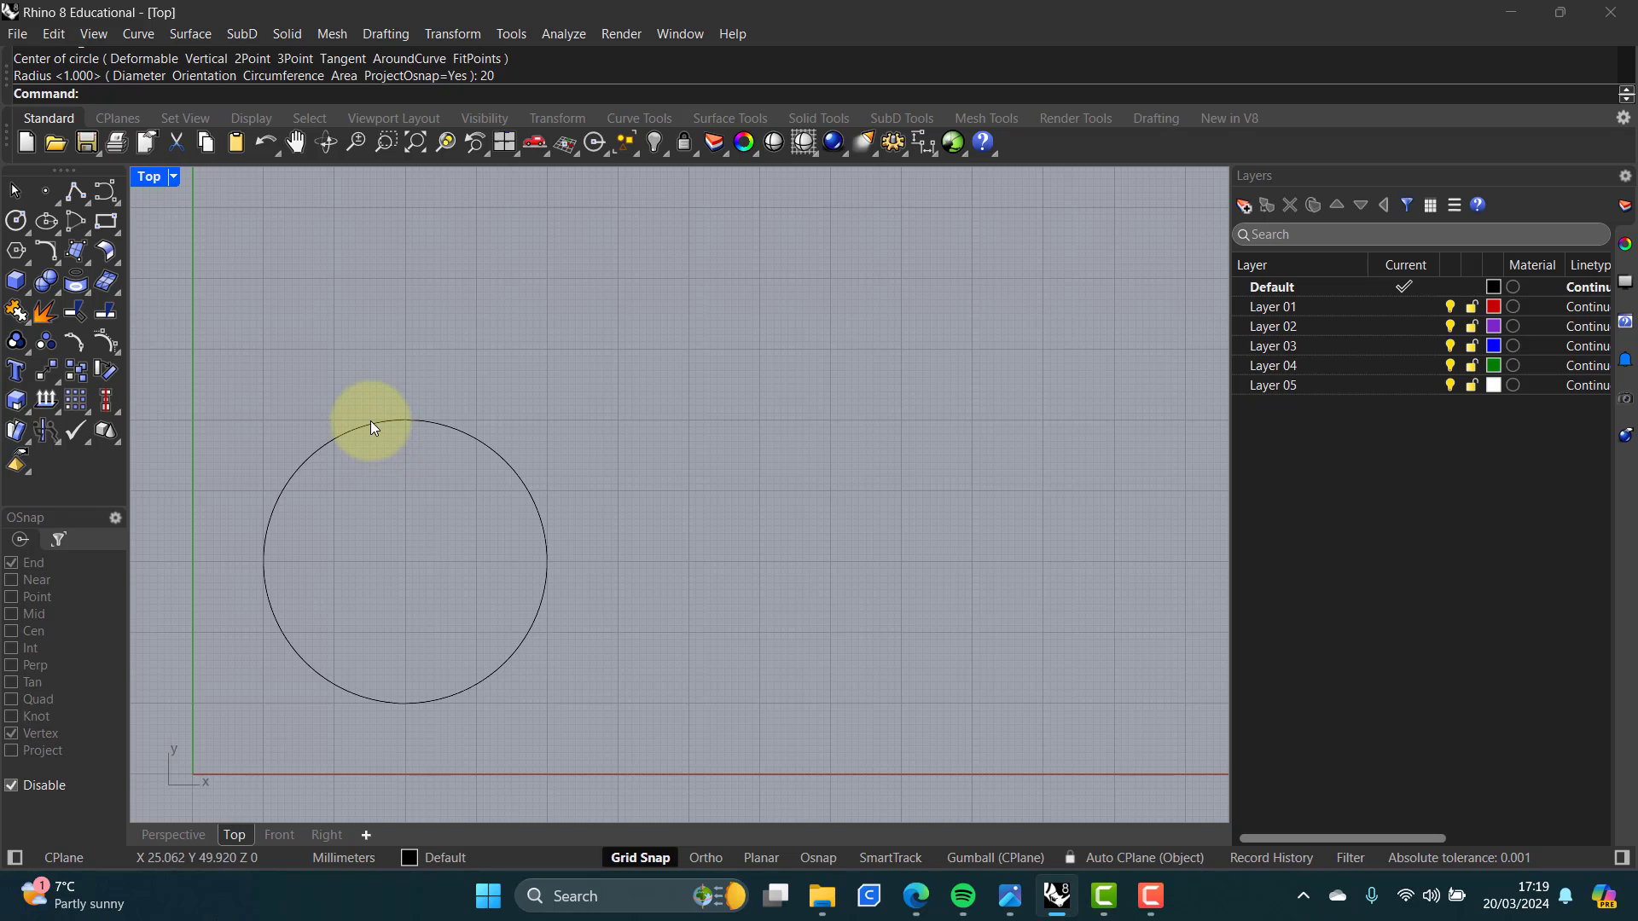
# Step: Draw a horizontal line segment 40 mm long above the circle
pyautogui.rightClick(75, 195)
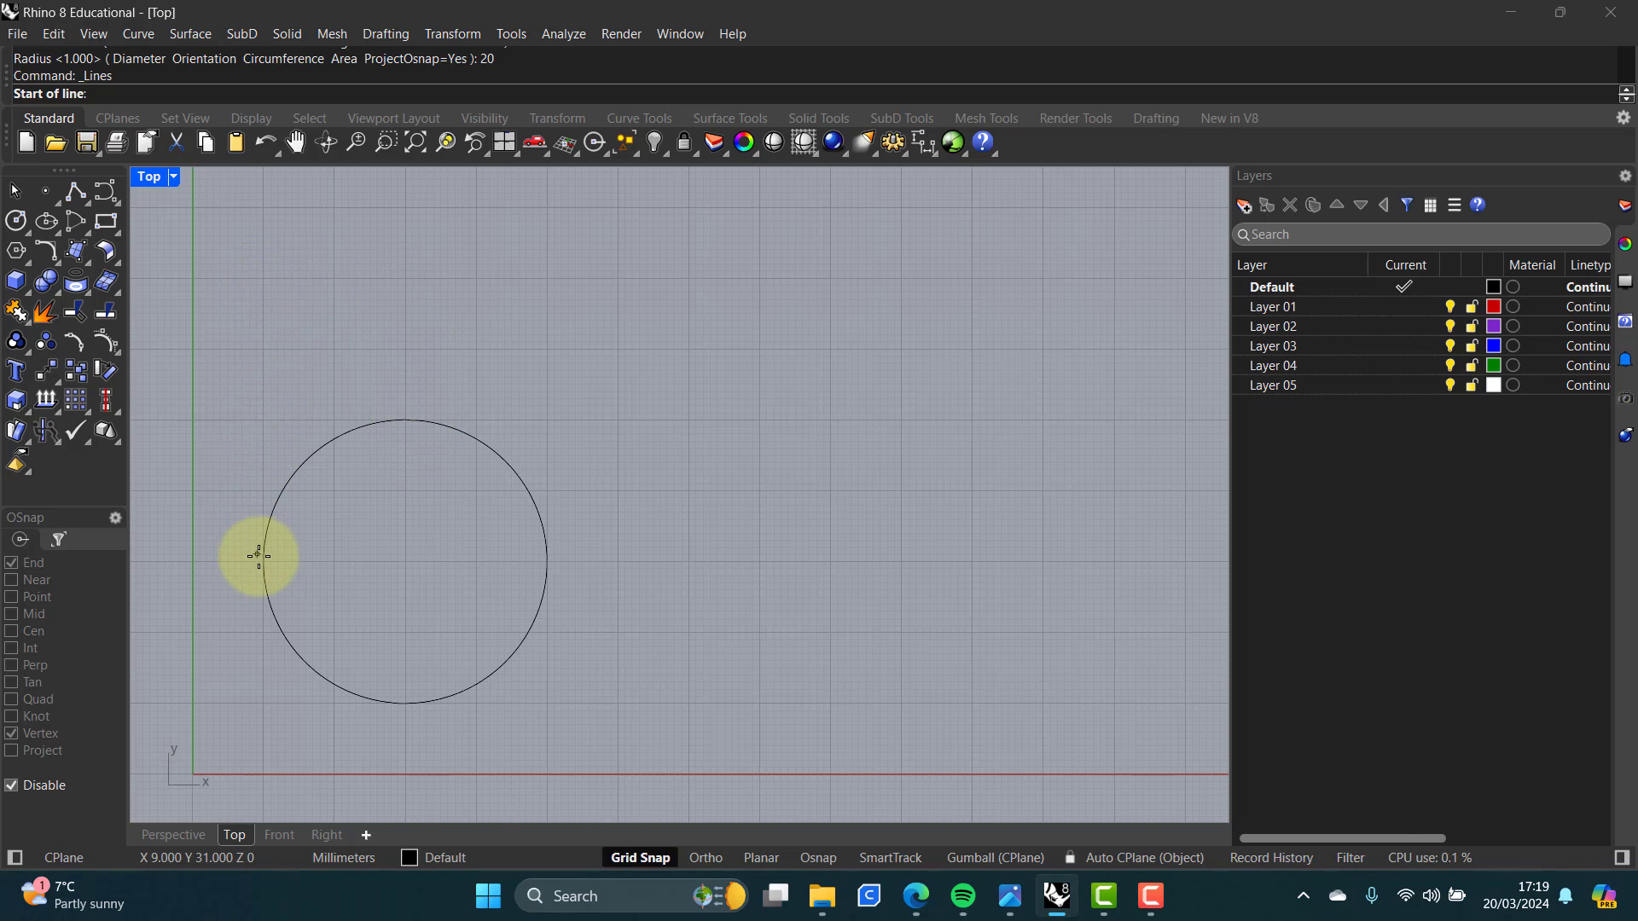
pyautogui.click(264, 278)
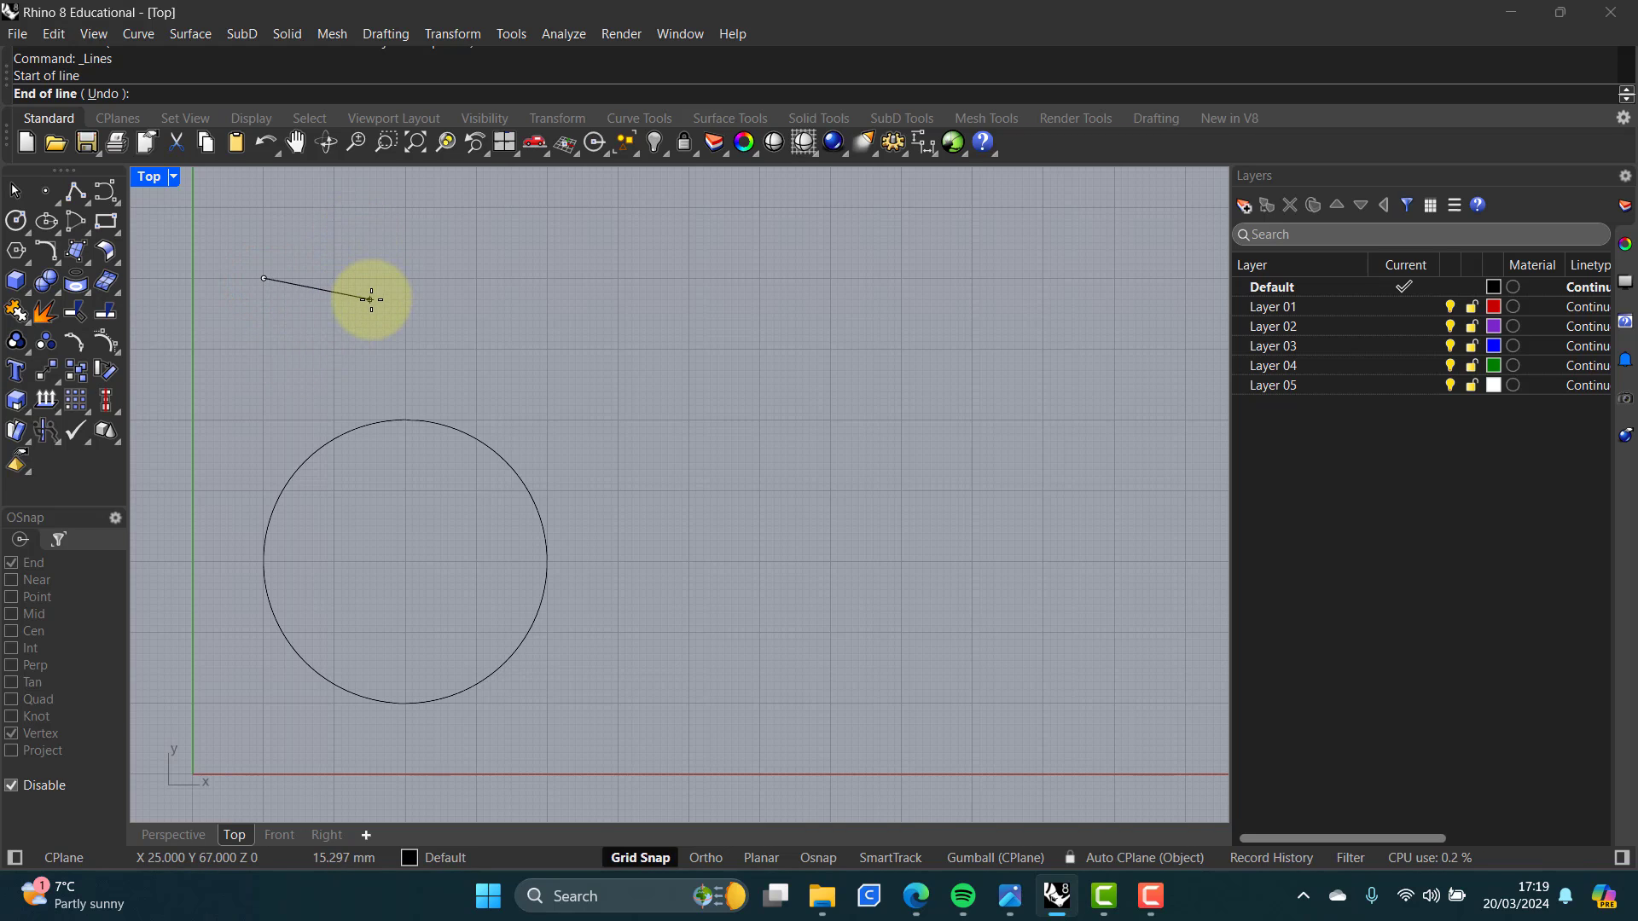
pyautogui.press('shift')
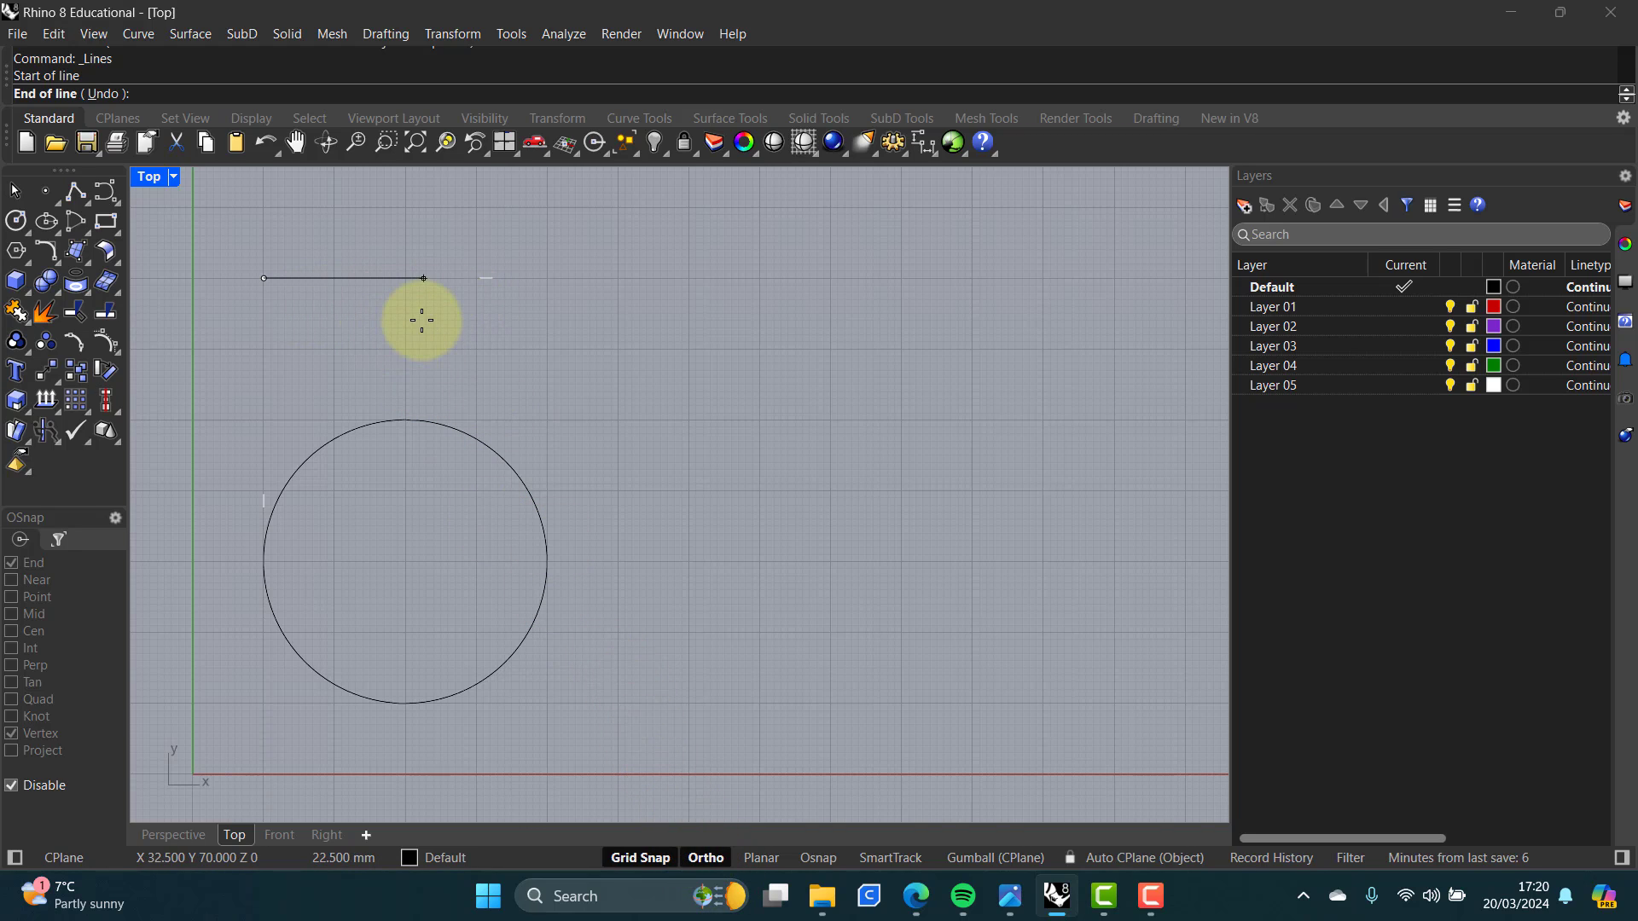
pyautogui.press('F8')
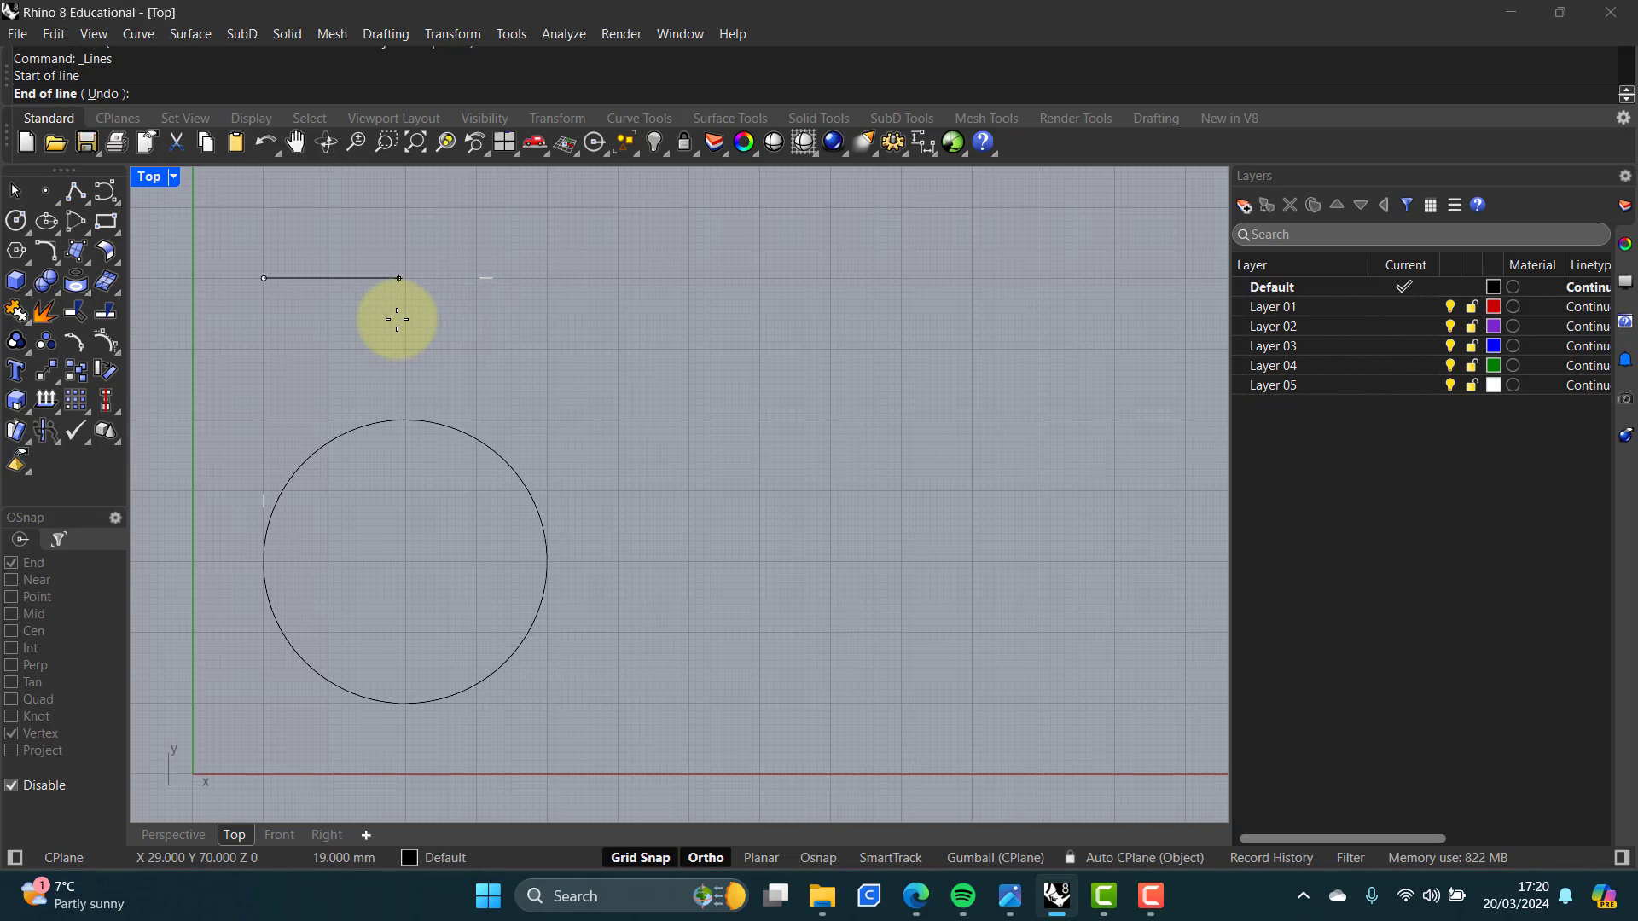
pyautogui.press('F8')
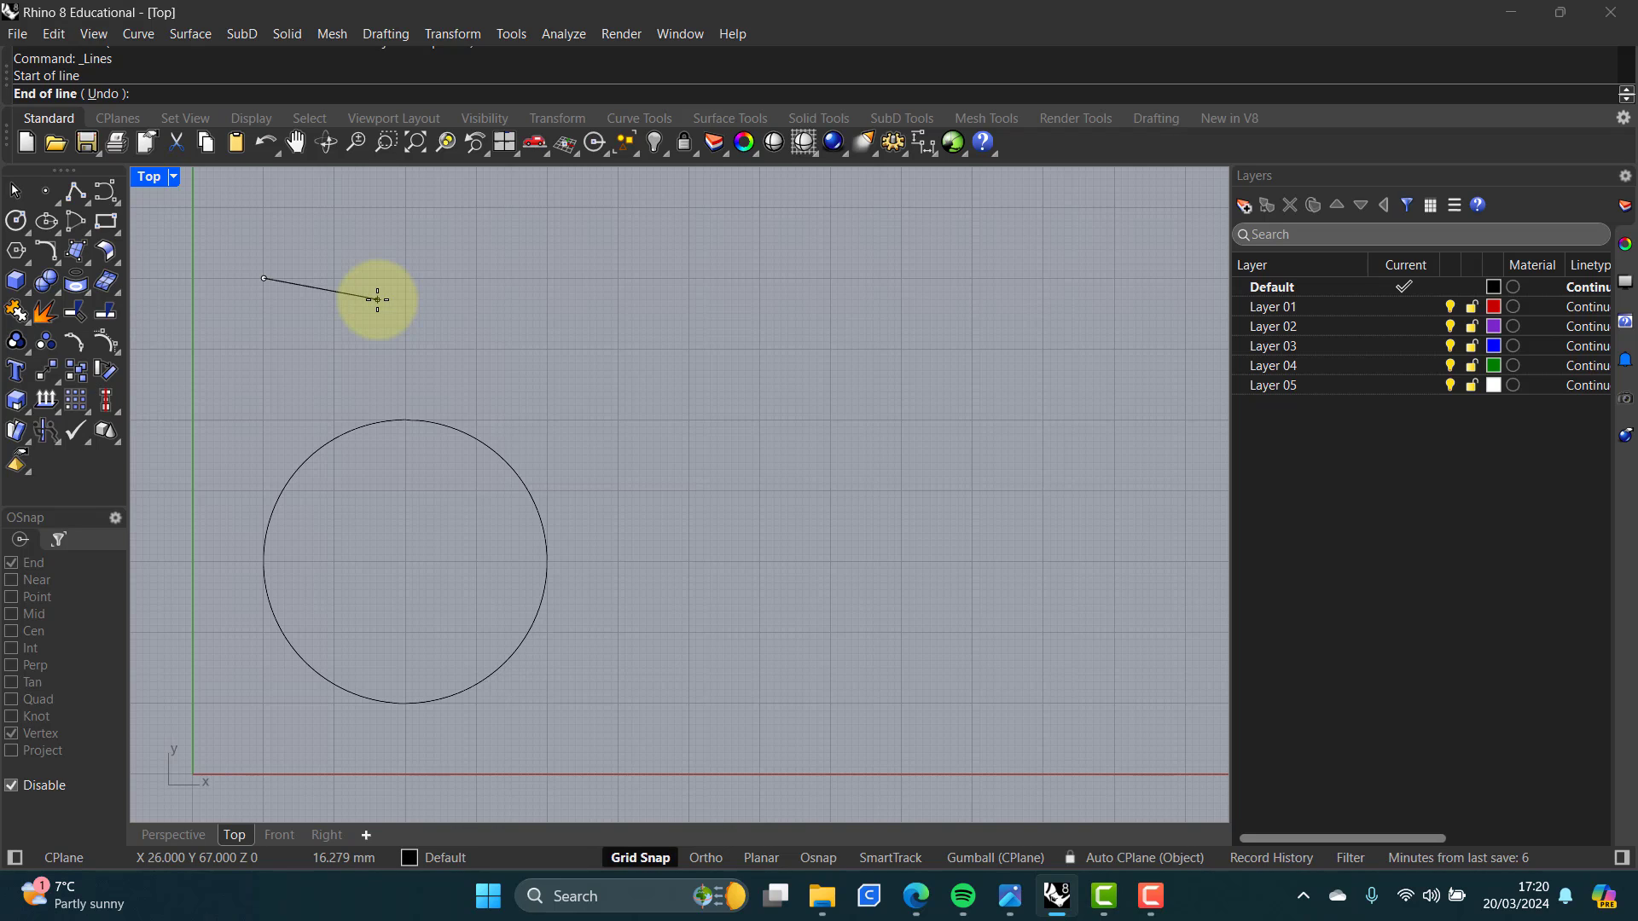
pyautogui.write('40')
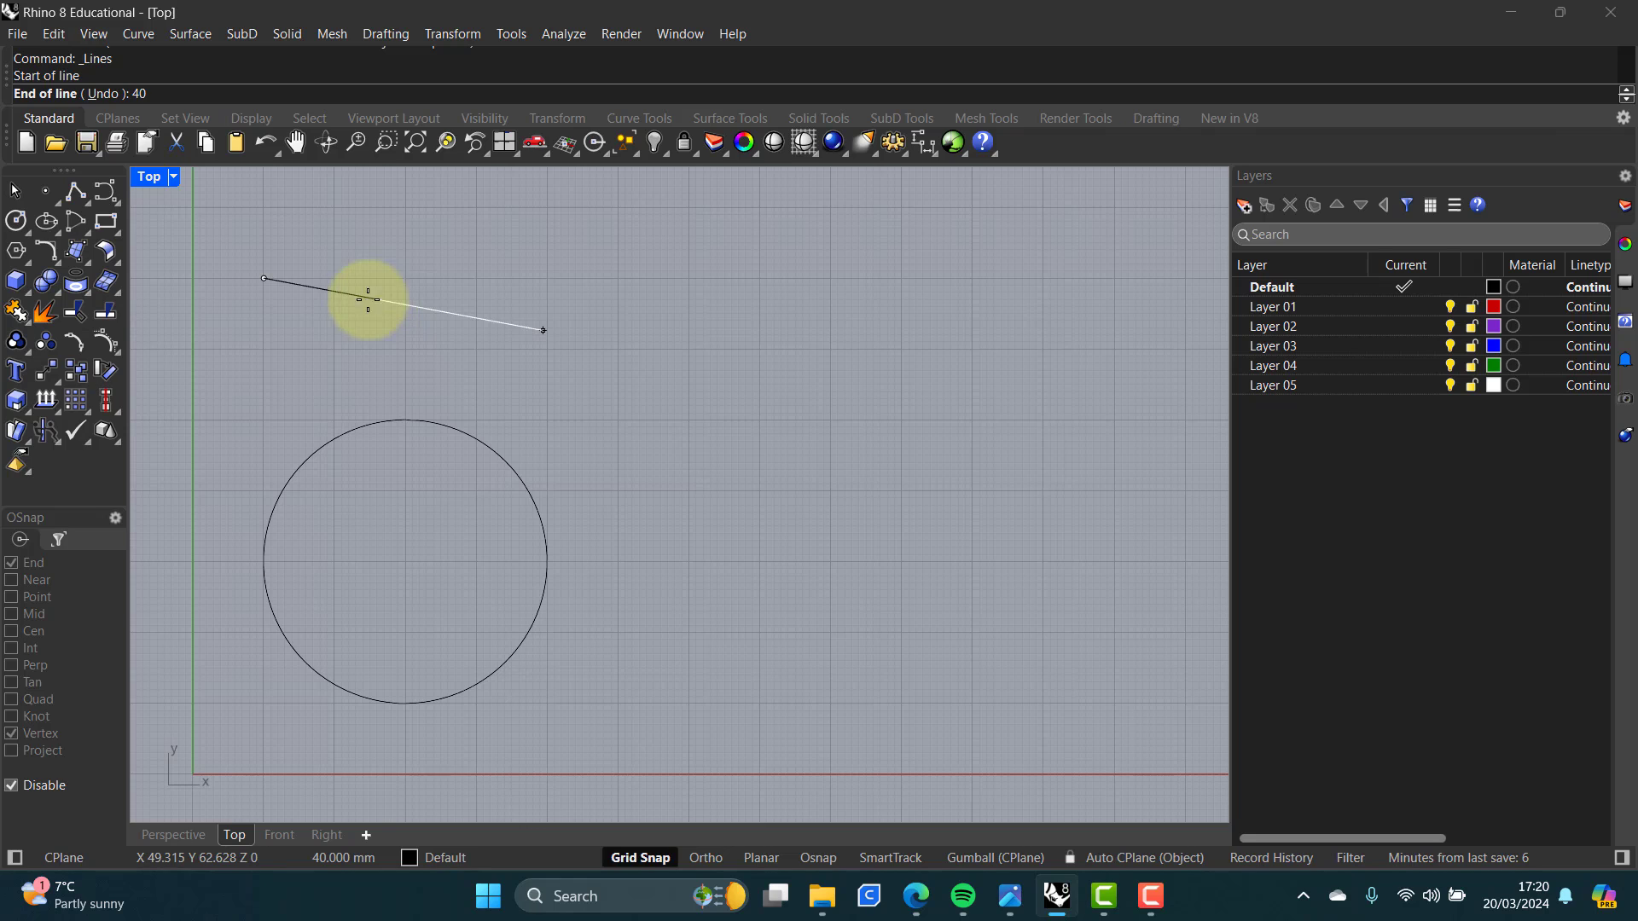
pyautogui.click(755, 258)
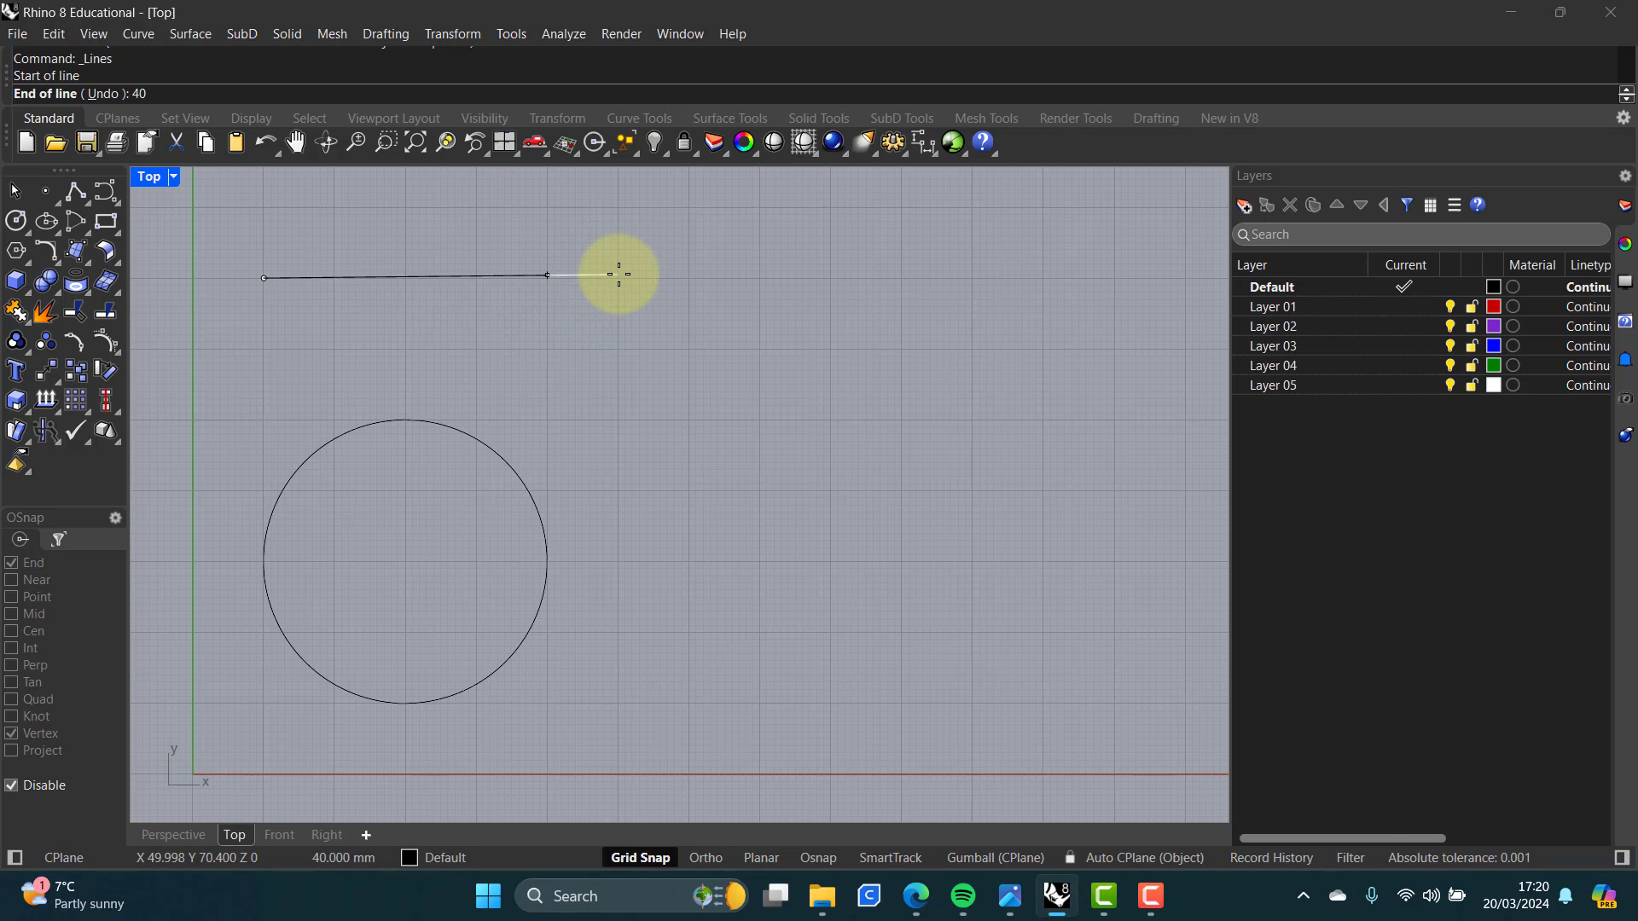
pyautogui.press('F8')
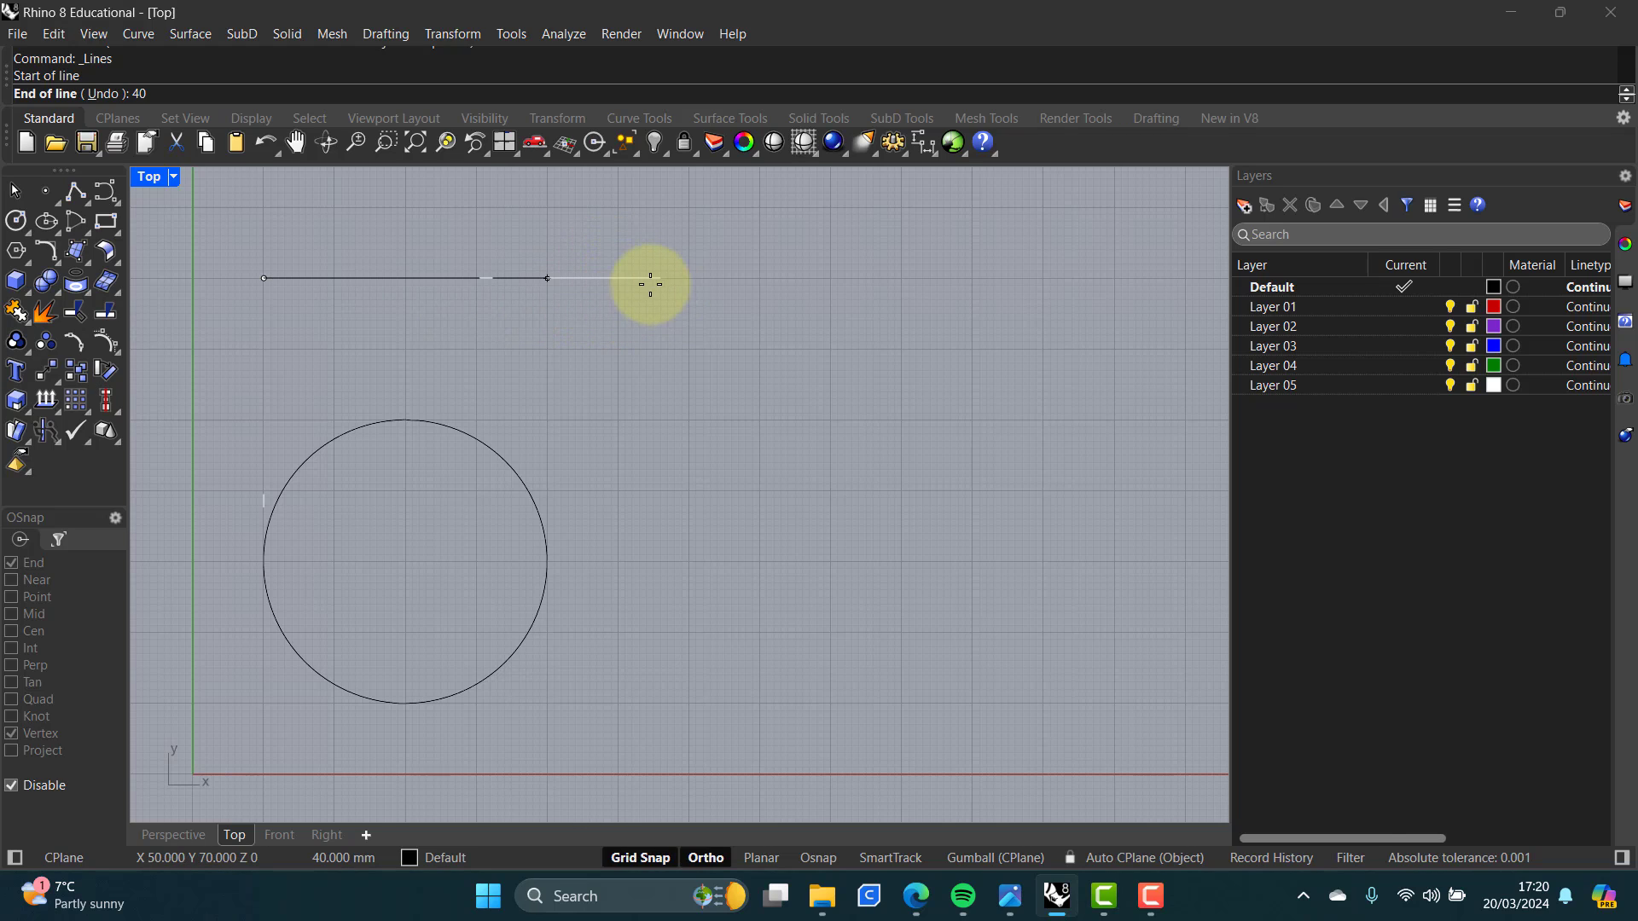
pyautogui.click(656, 282)
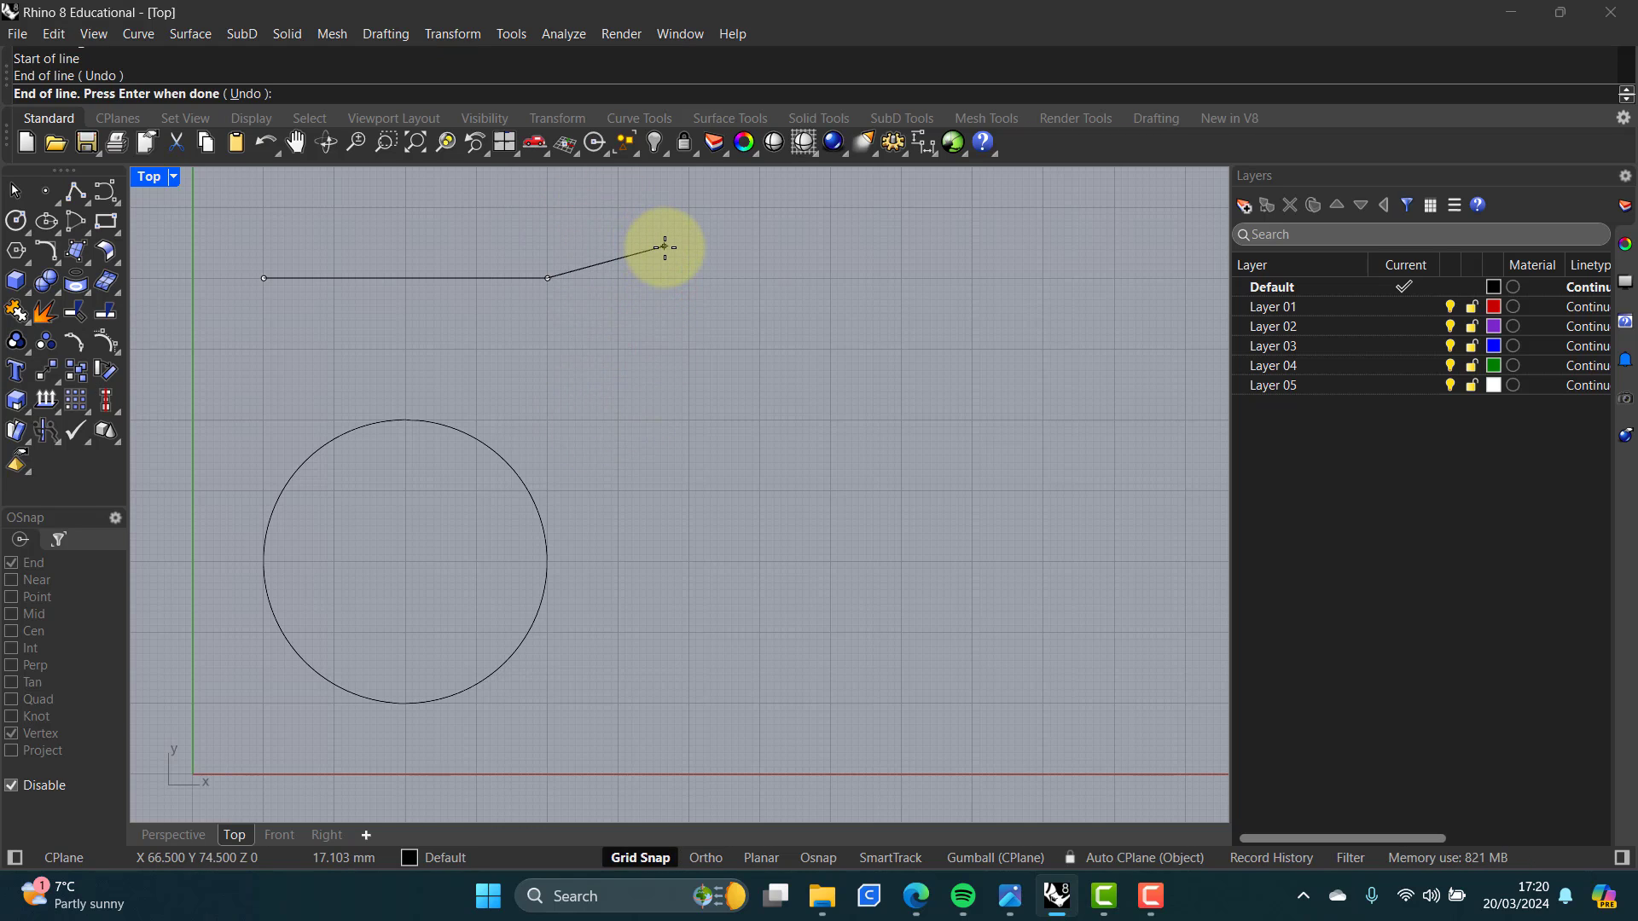
pyautogui.press('Return')
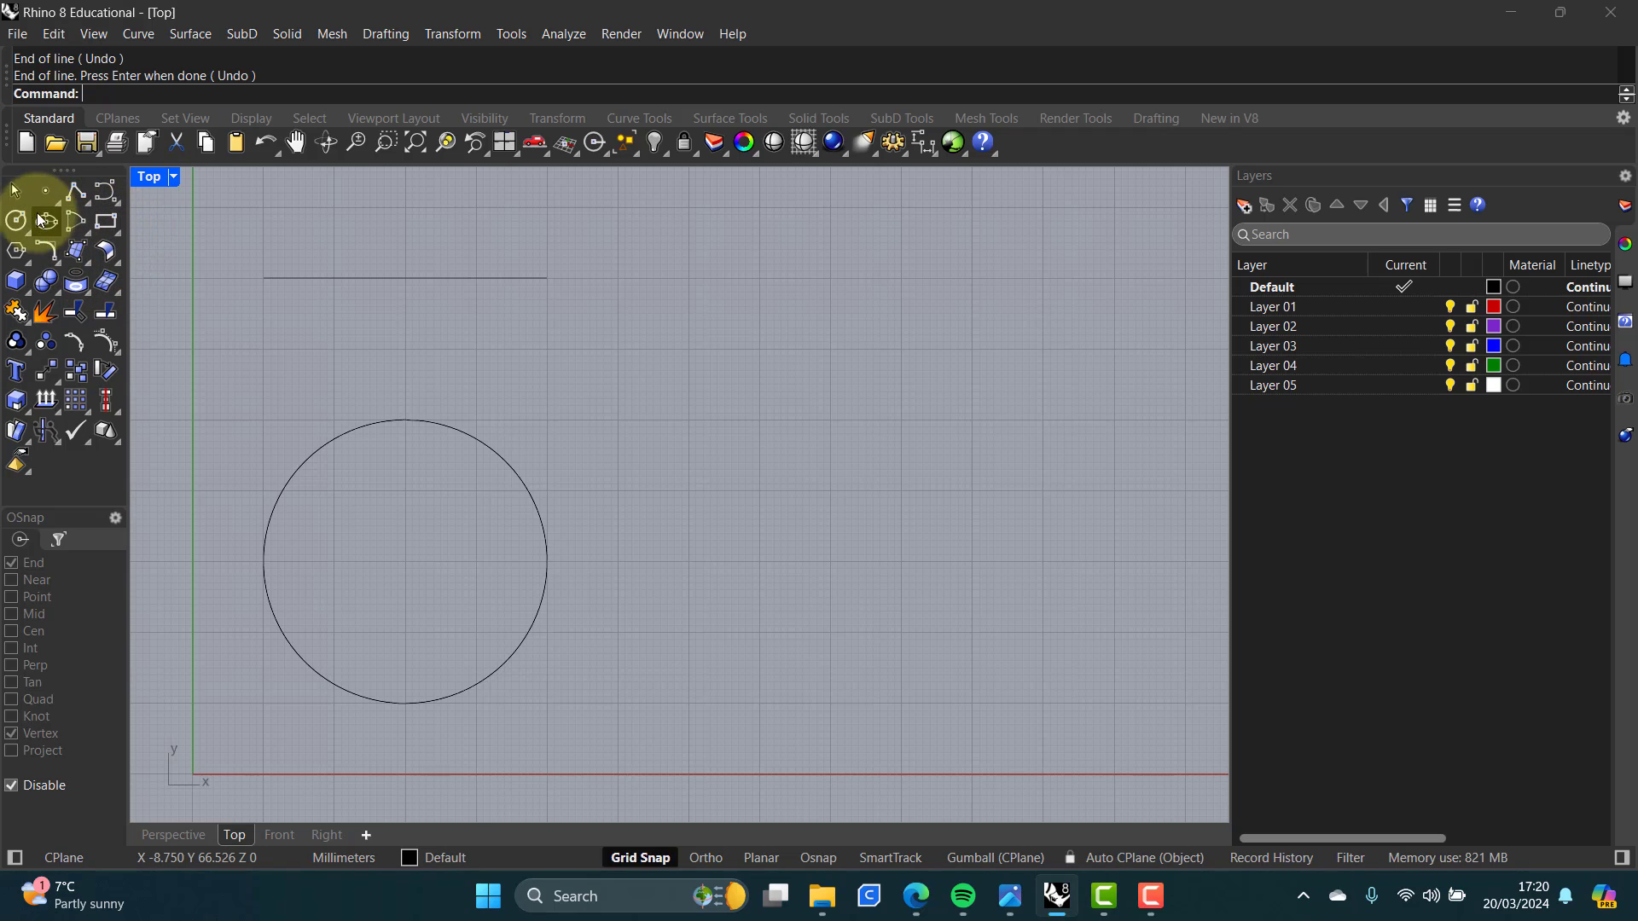
# Step: Draw a 20 by 20 mm square rectangle to the right of the line's end
pyautogui.click(108, 221)
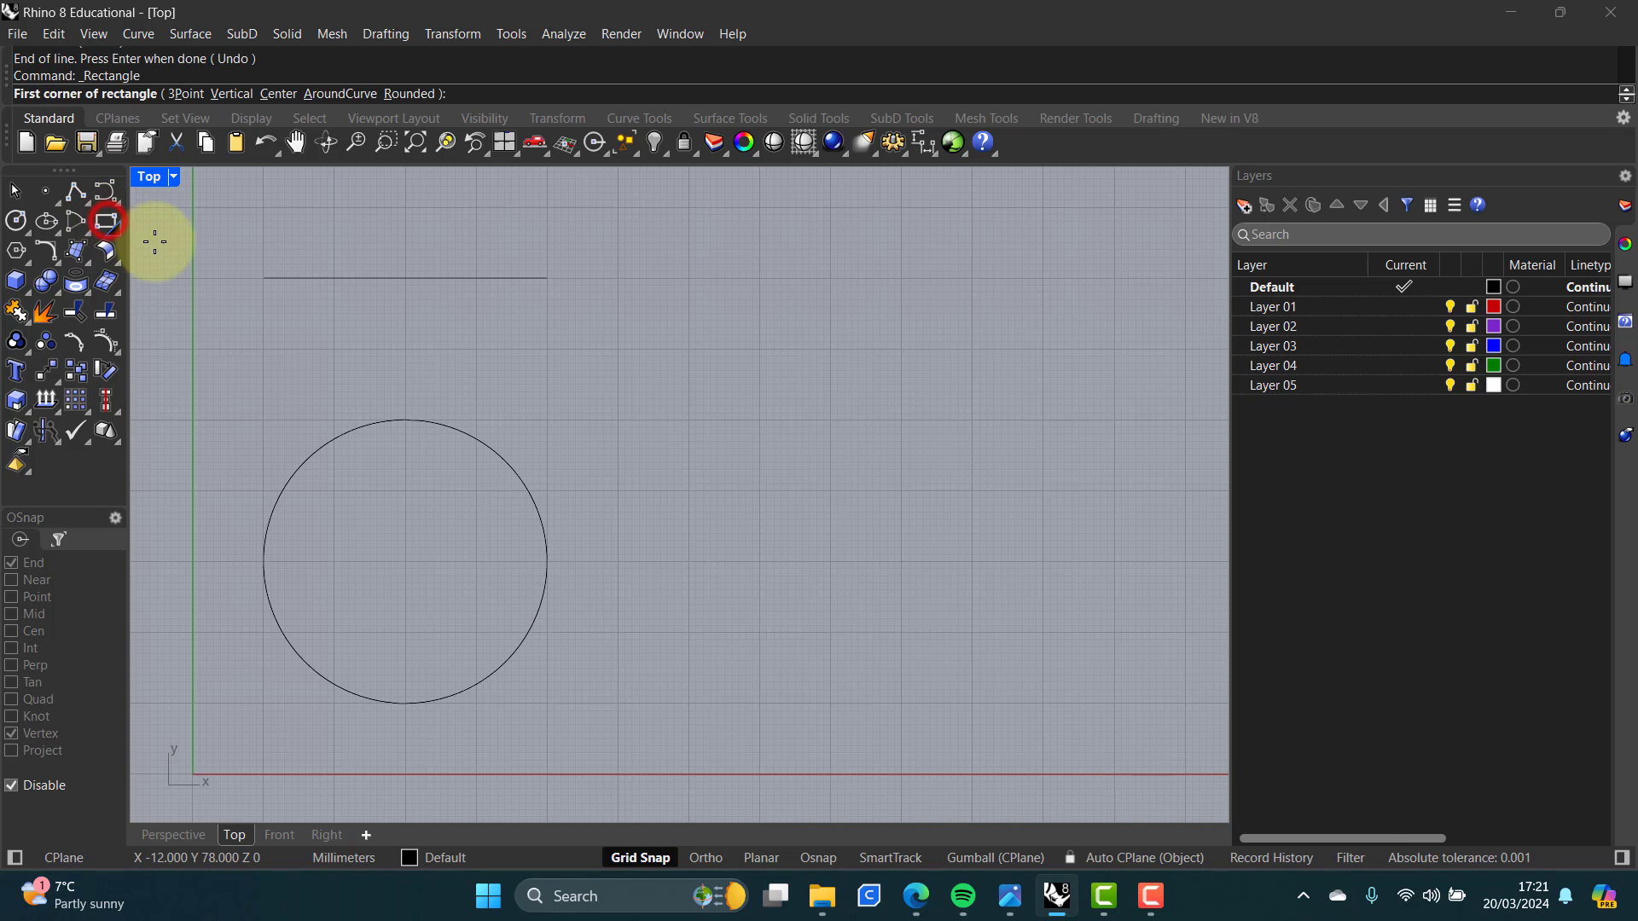
pyautogui.click(617, 420)
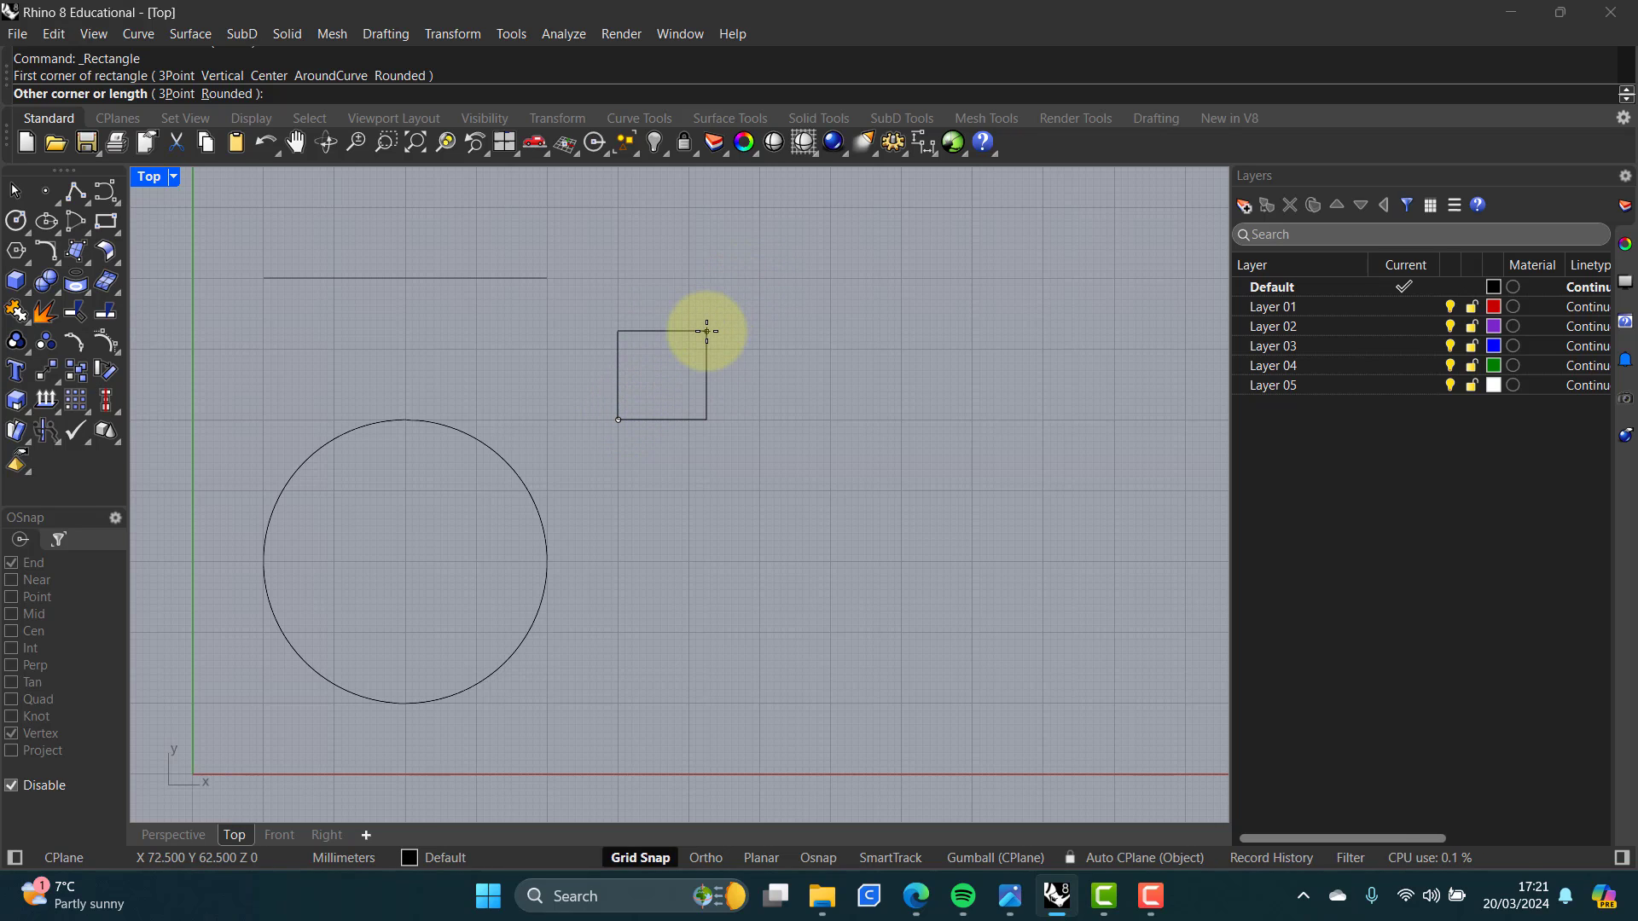
pyautogui.write('@20,20')
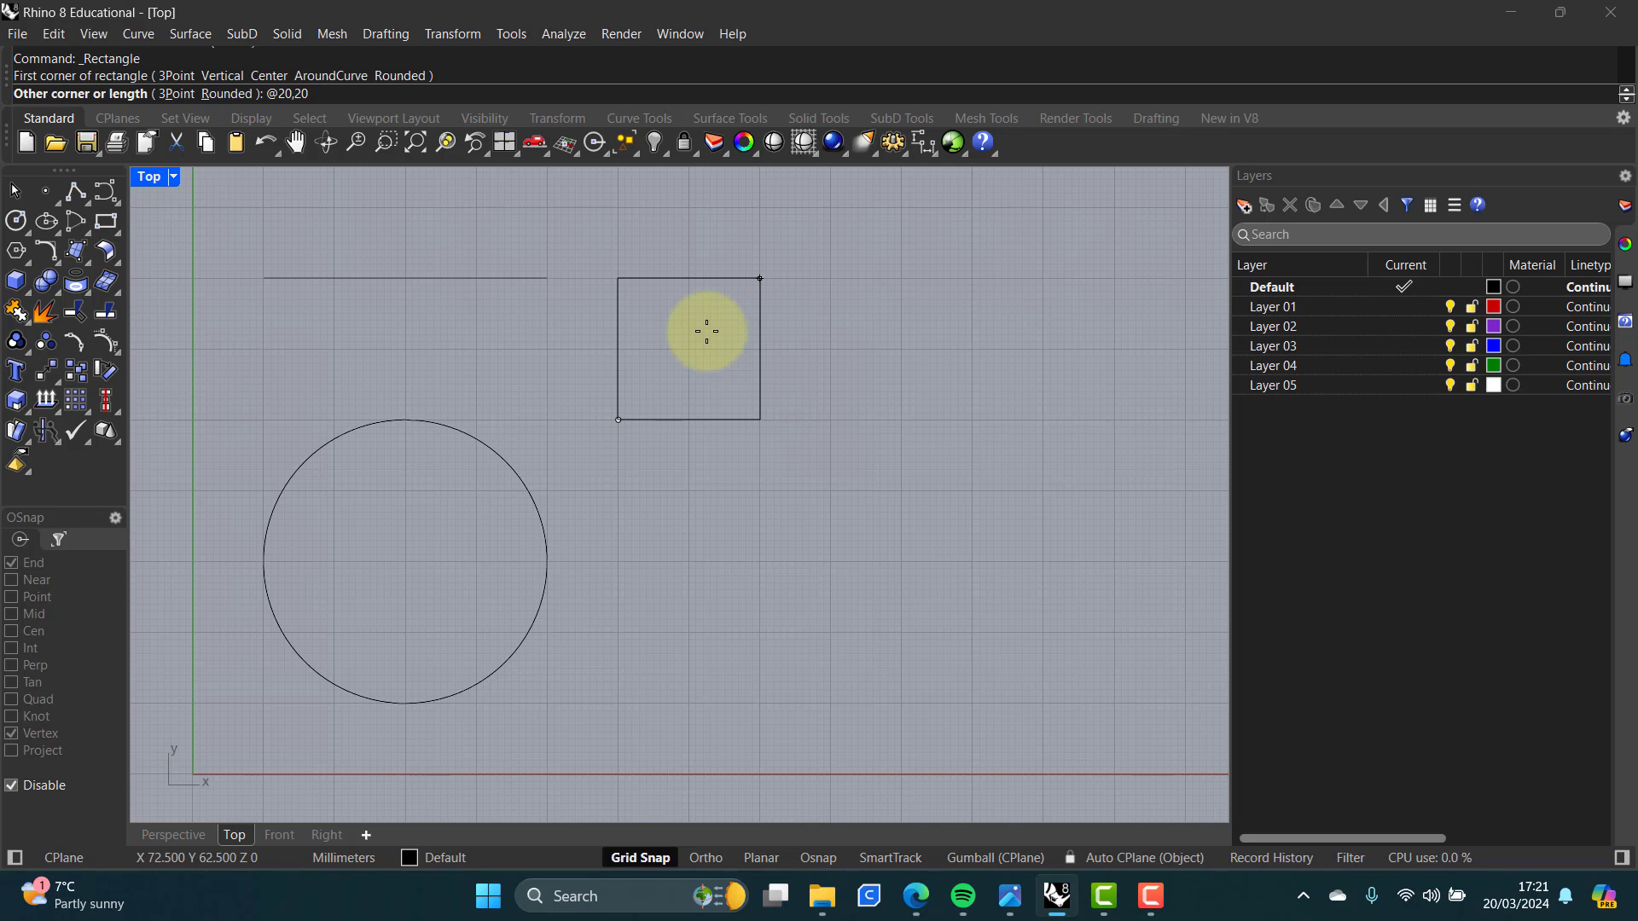
pyautogui.press('Return')
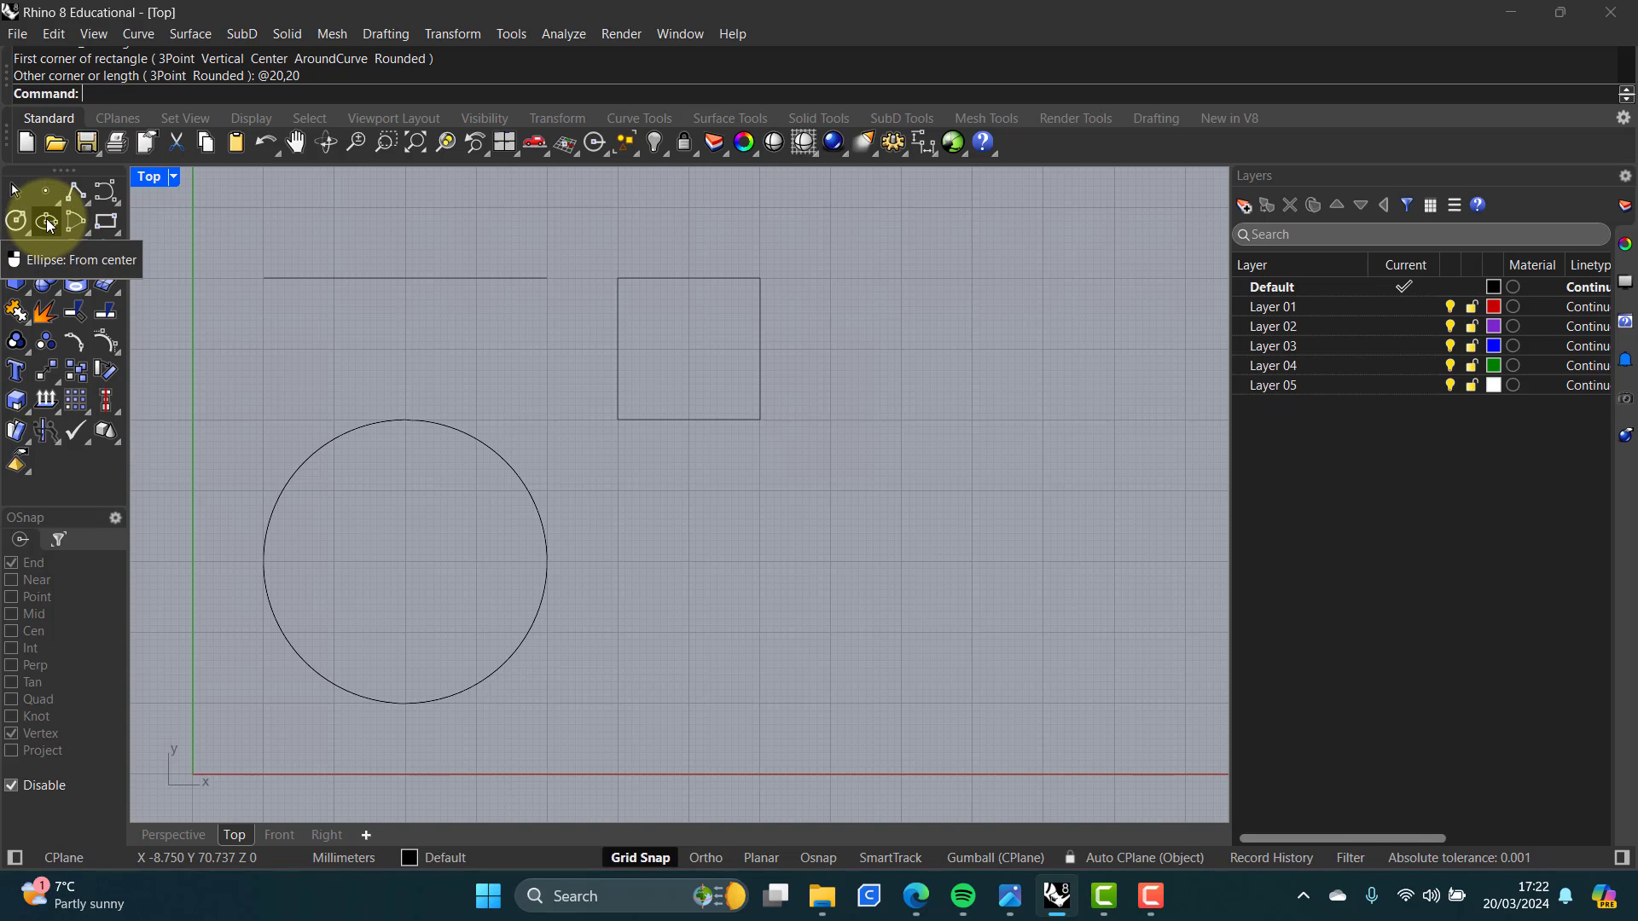
# Step: Draw an ellipse from its centre below the square, with axis ends about 15 mm and 10 mm away
pyautogui.click(49, 223)
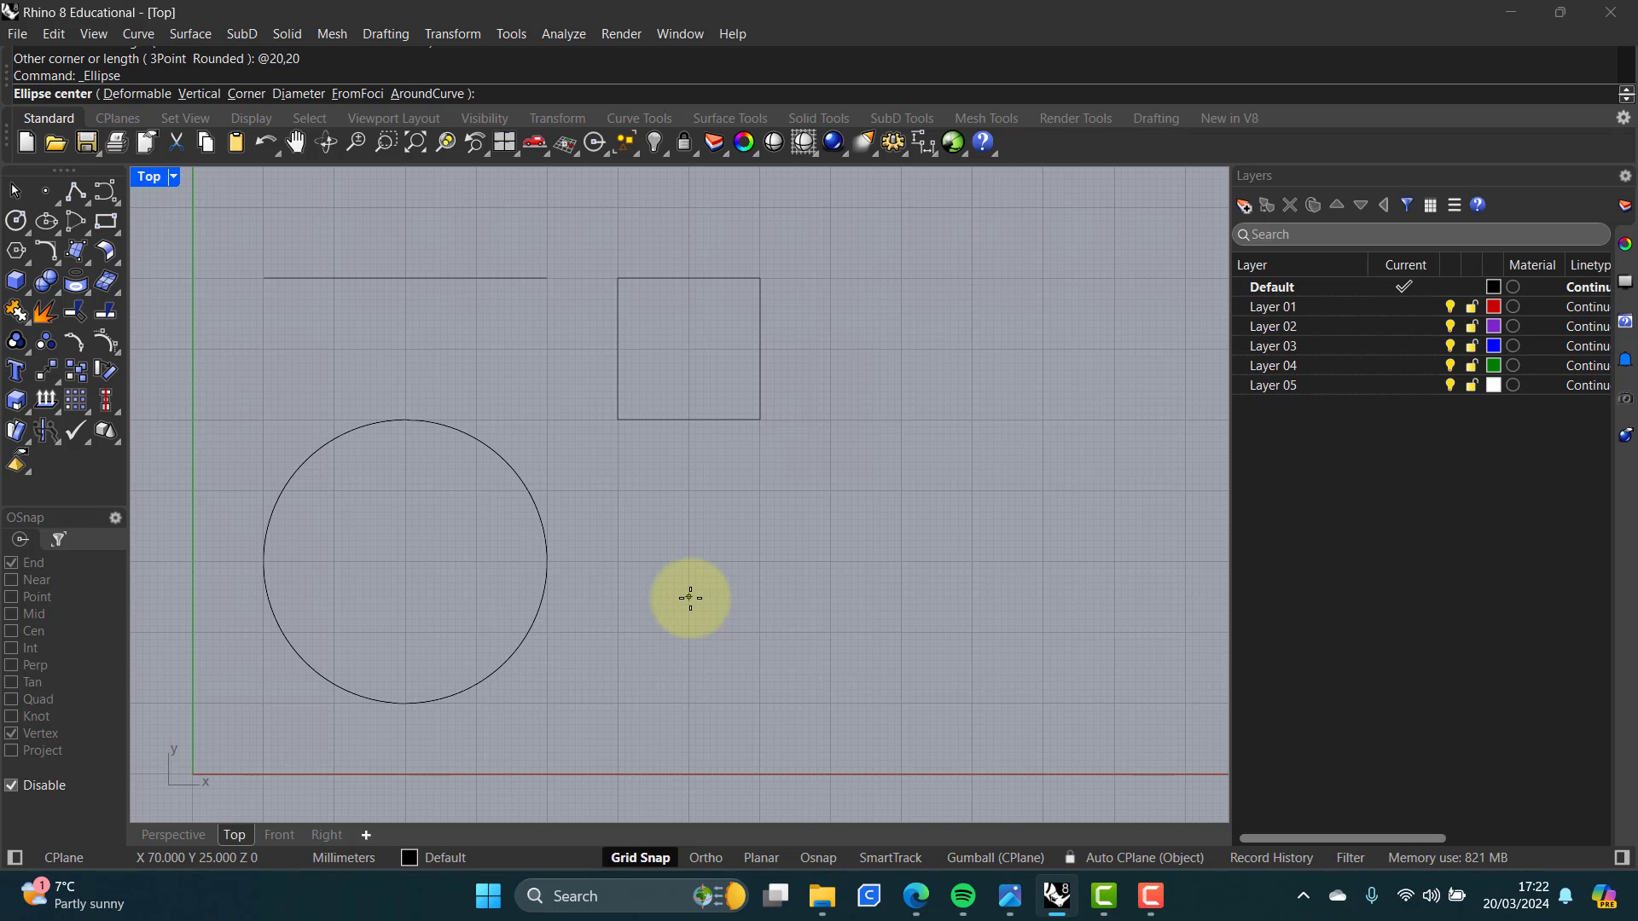
pyautogui.click(689, 598)
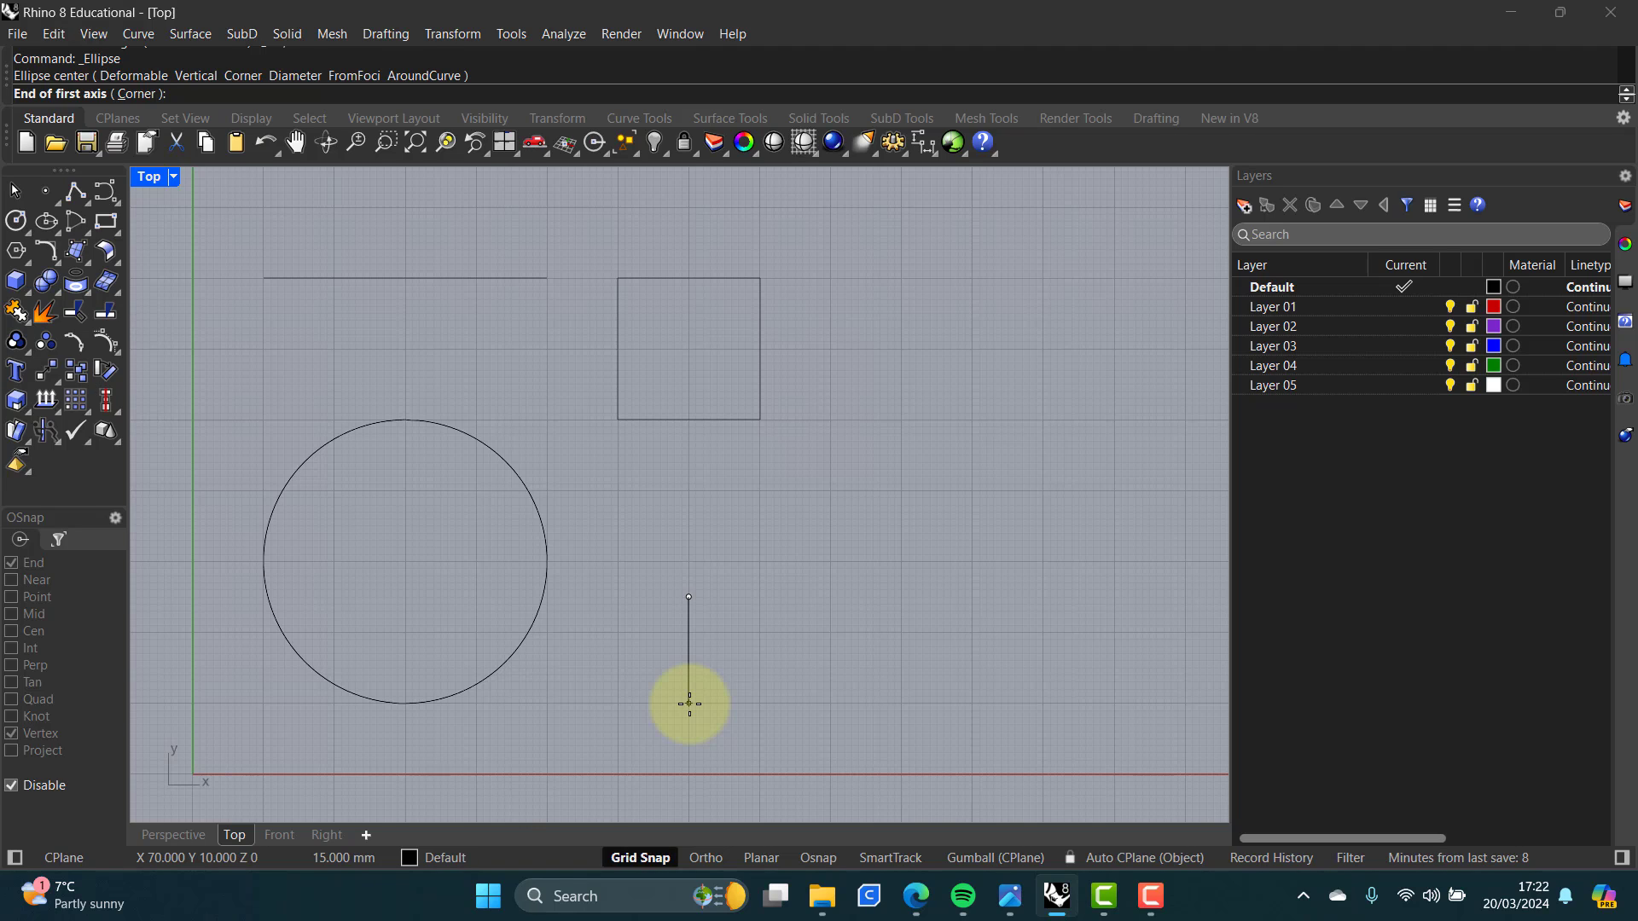
pyautogui.click(689, 704)
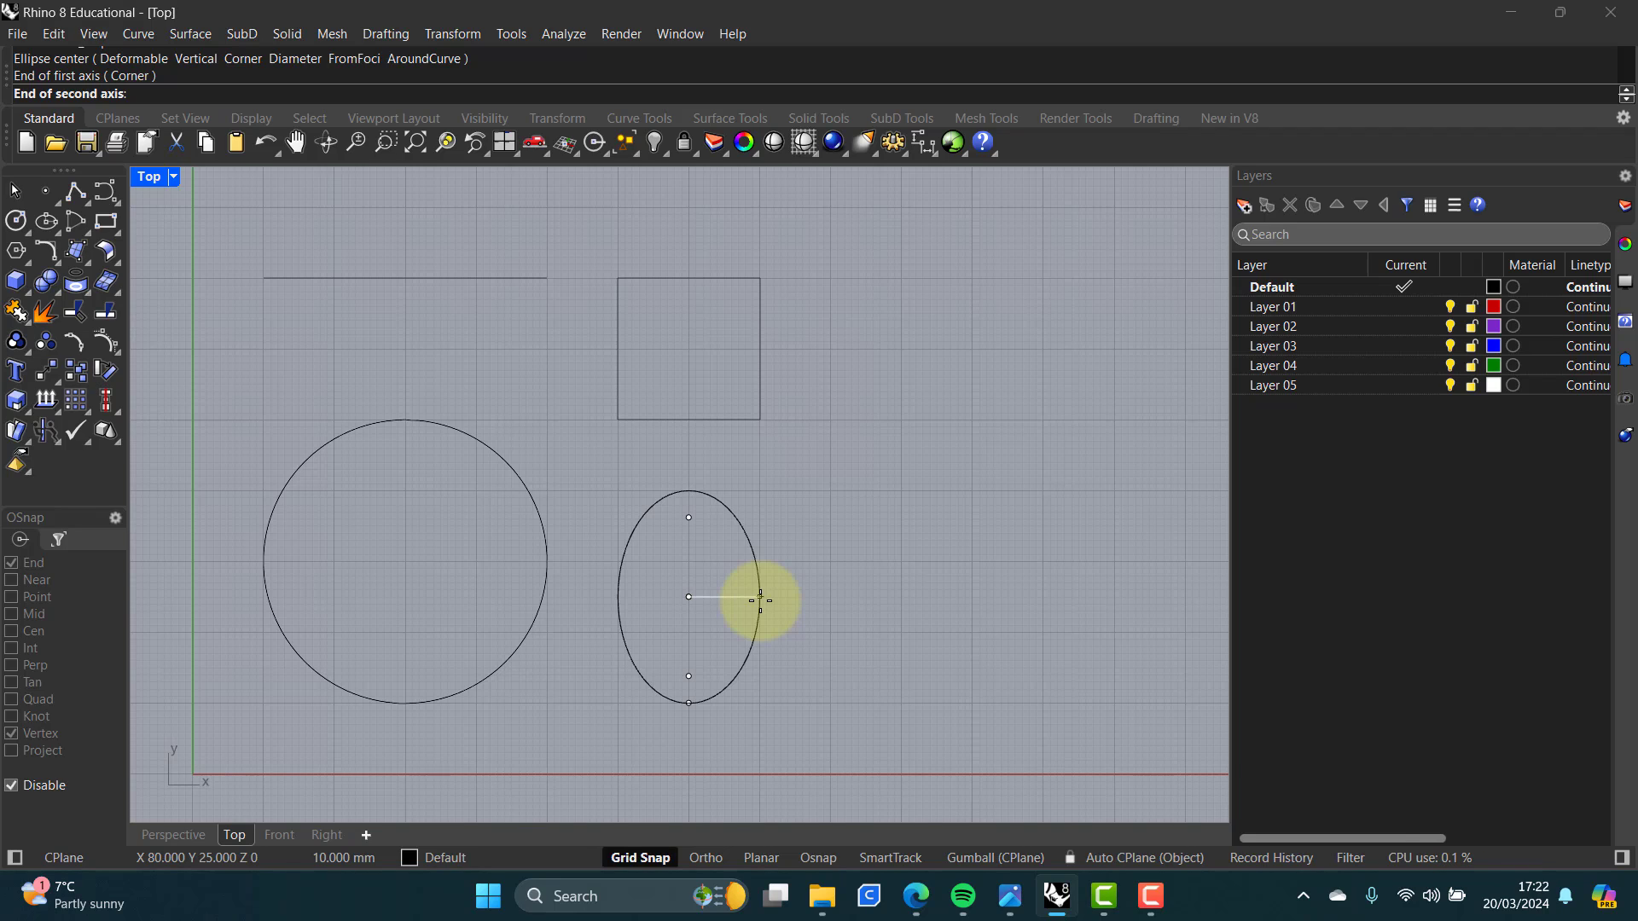
pyautogui.click(760, 598)
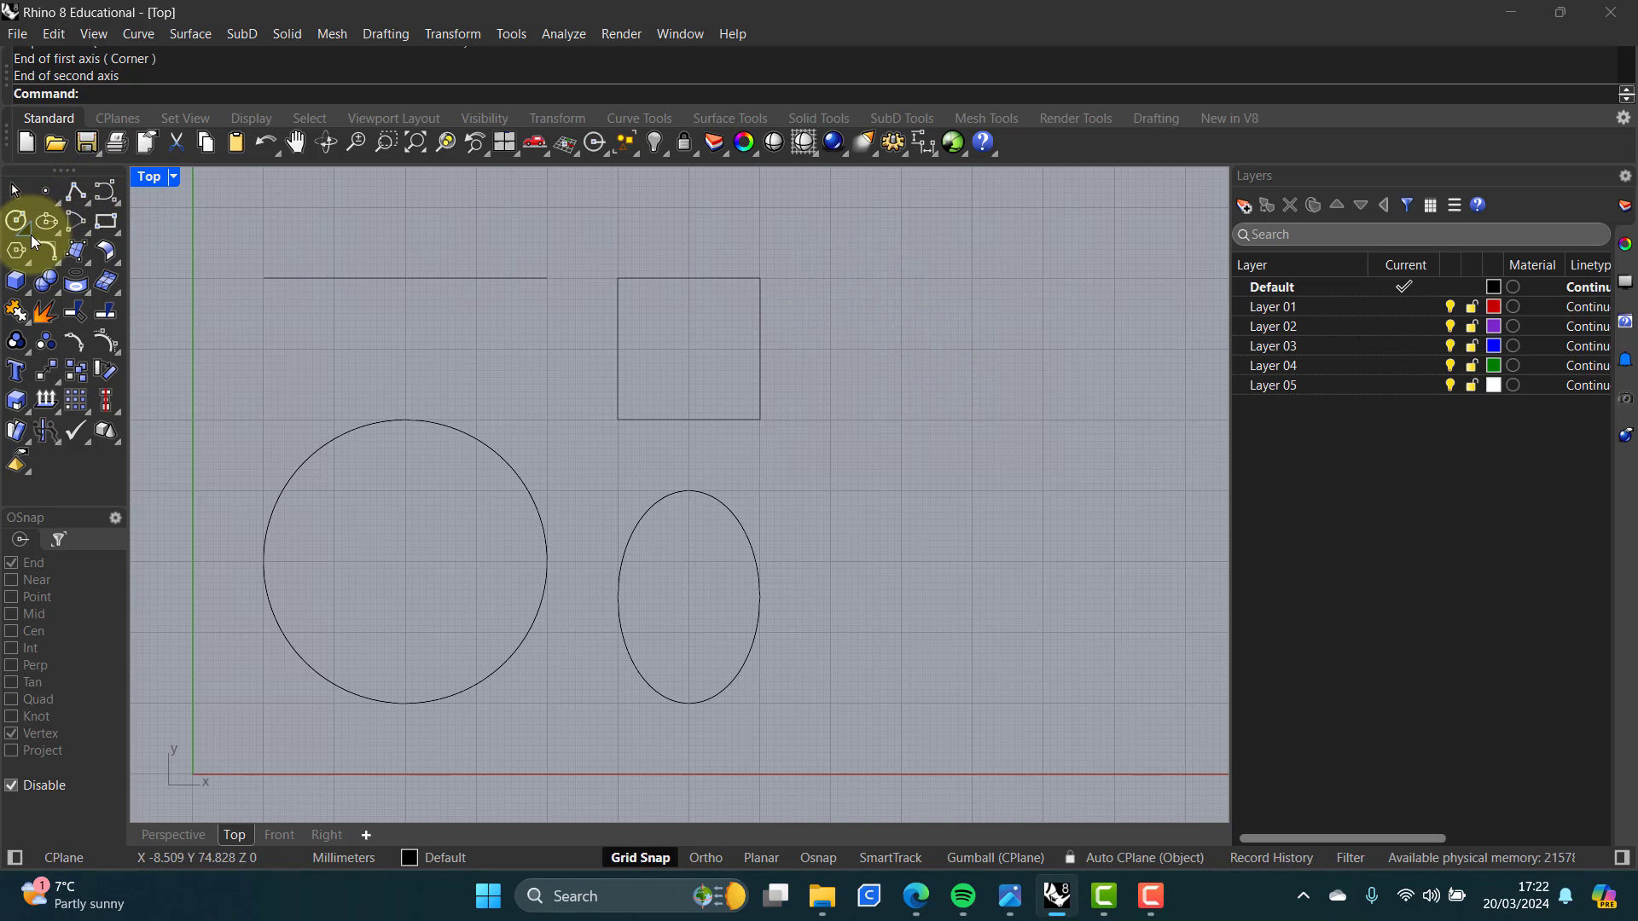
# Step: Draw an arc centred to the right of the square, with a 20 mm radius starting straight up and sweeping -45 degrees
pyautogui.click(74, 228)
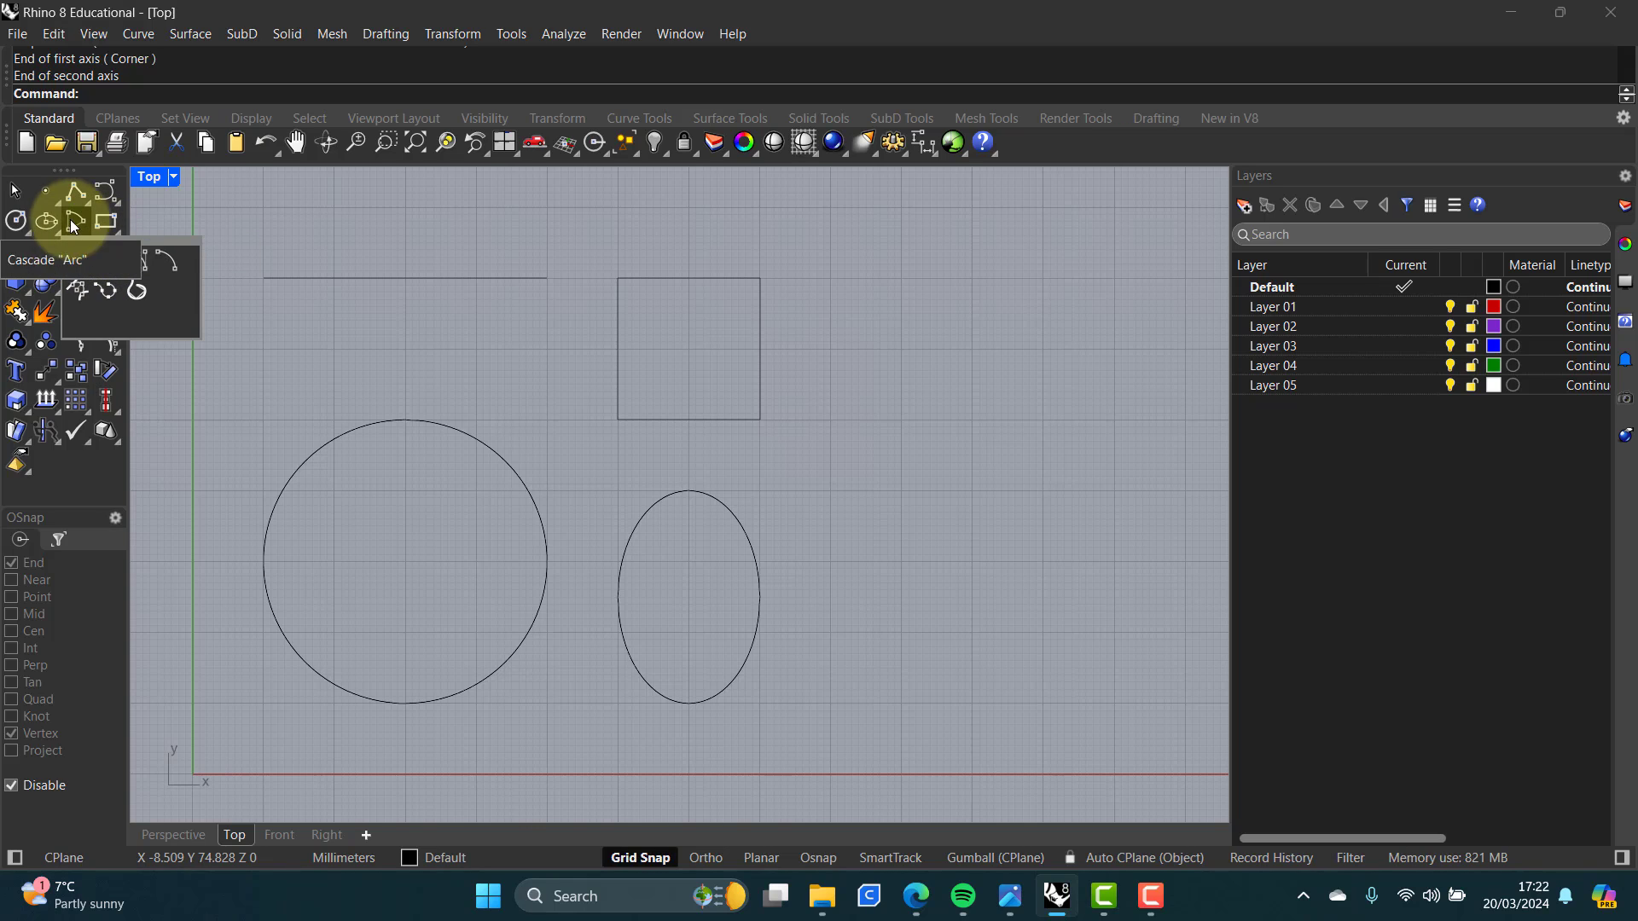
pyautogui.click(76, 224)
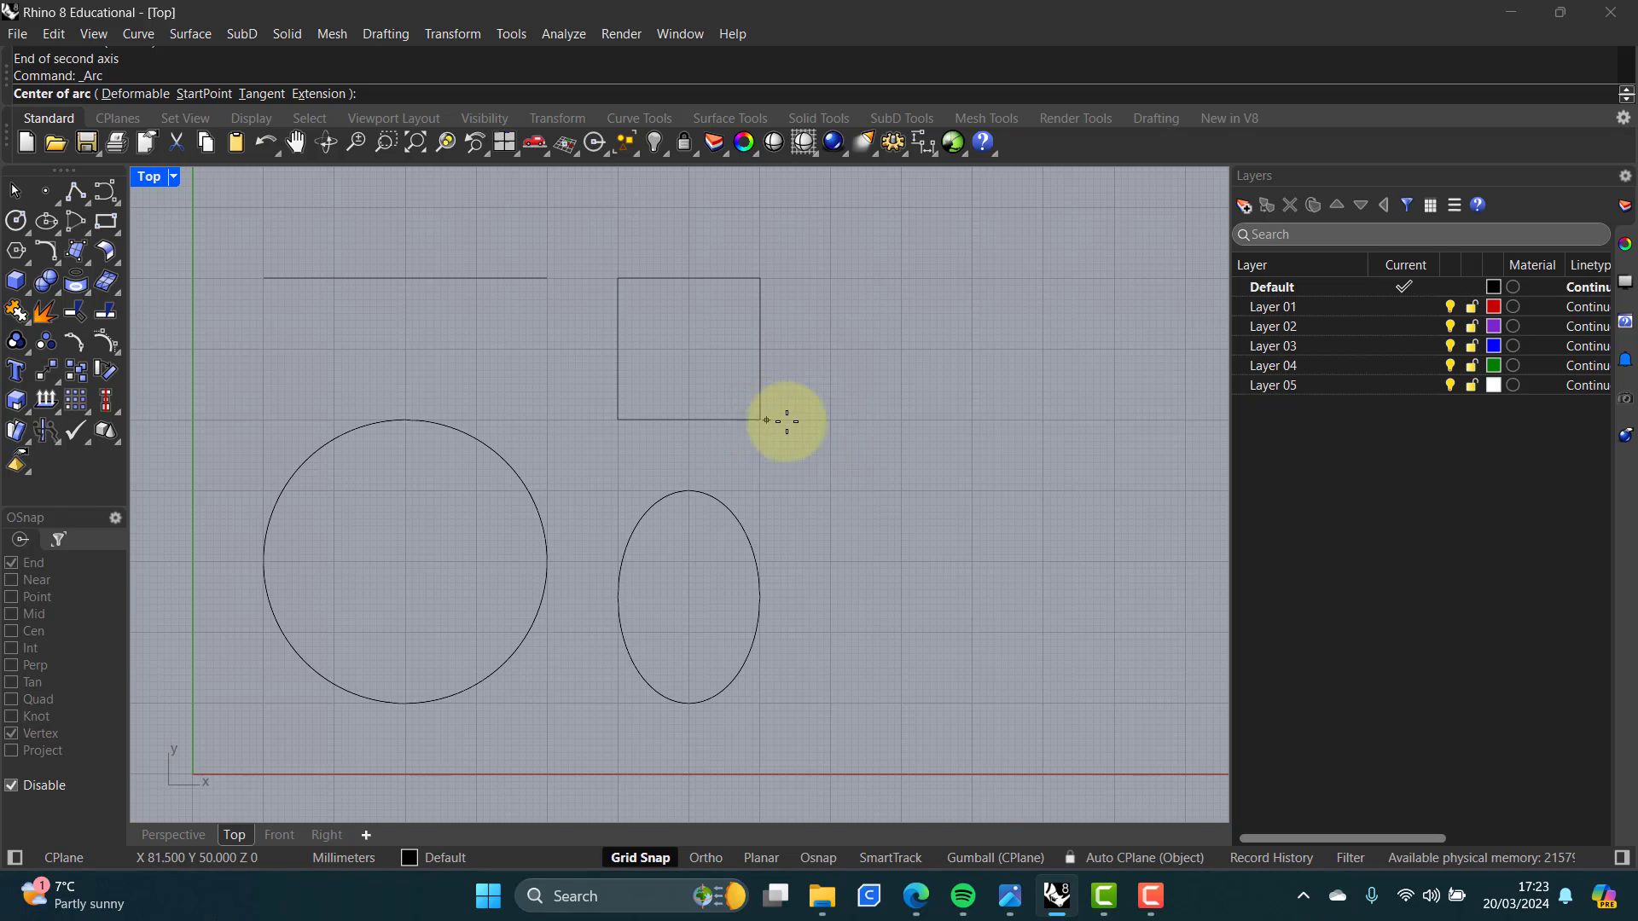
pyautogui.click(832, 420)
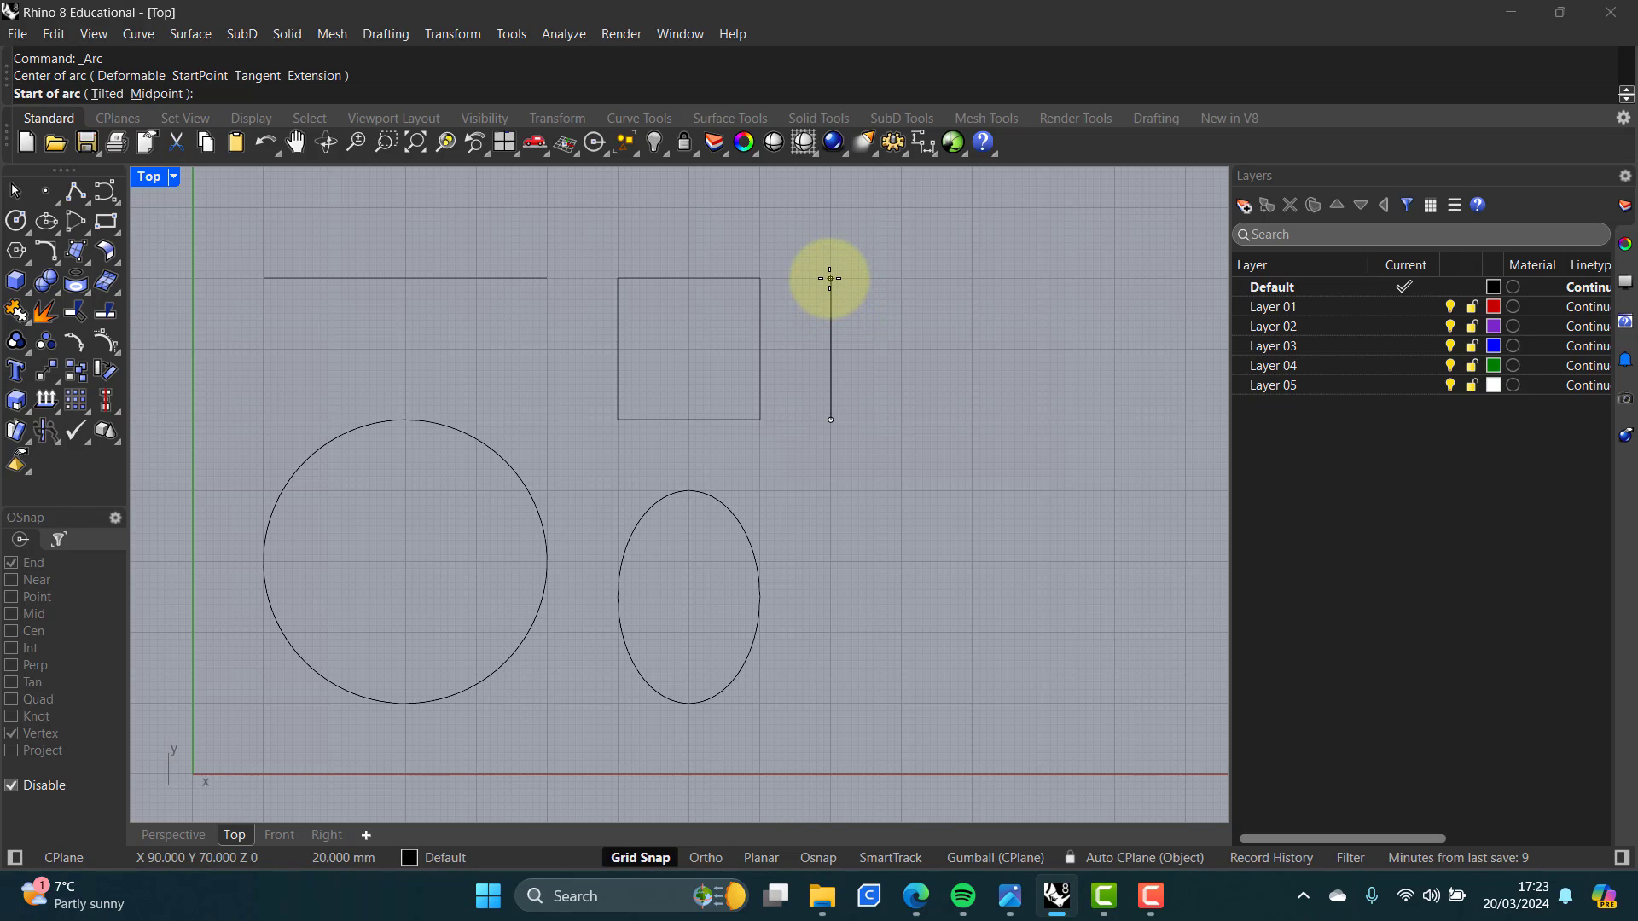
pyautogui.click(831, 278)
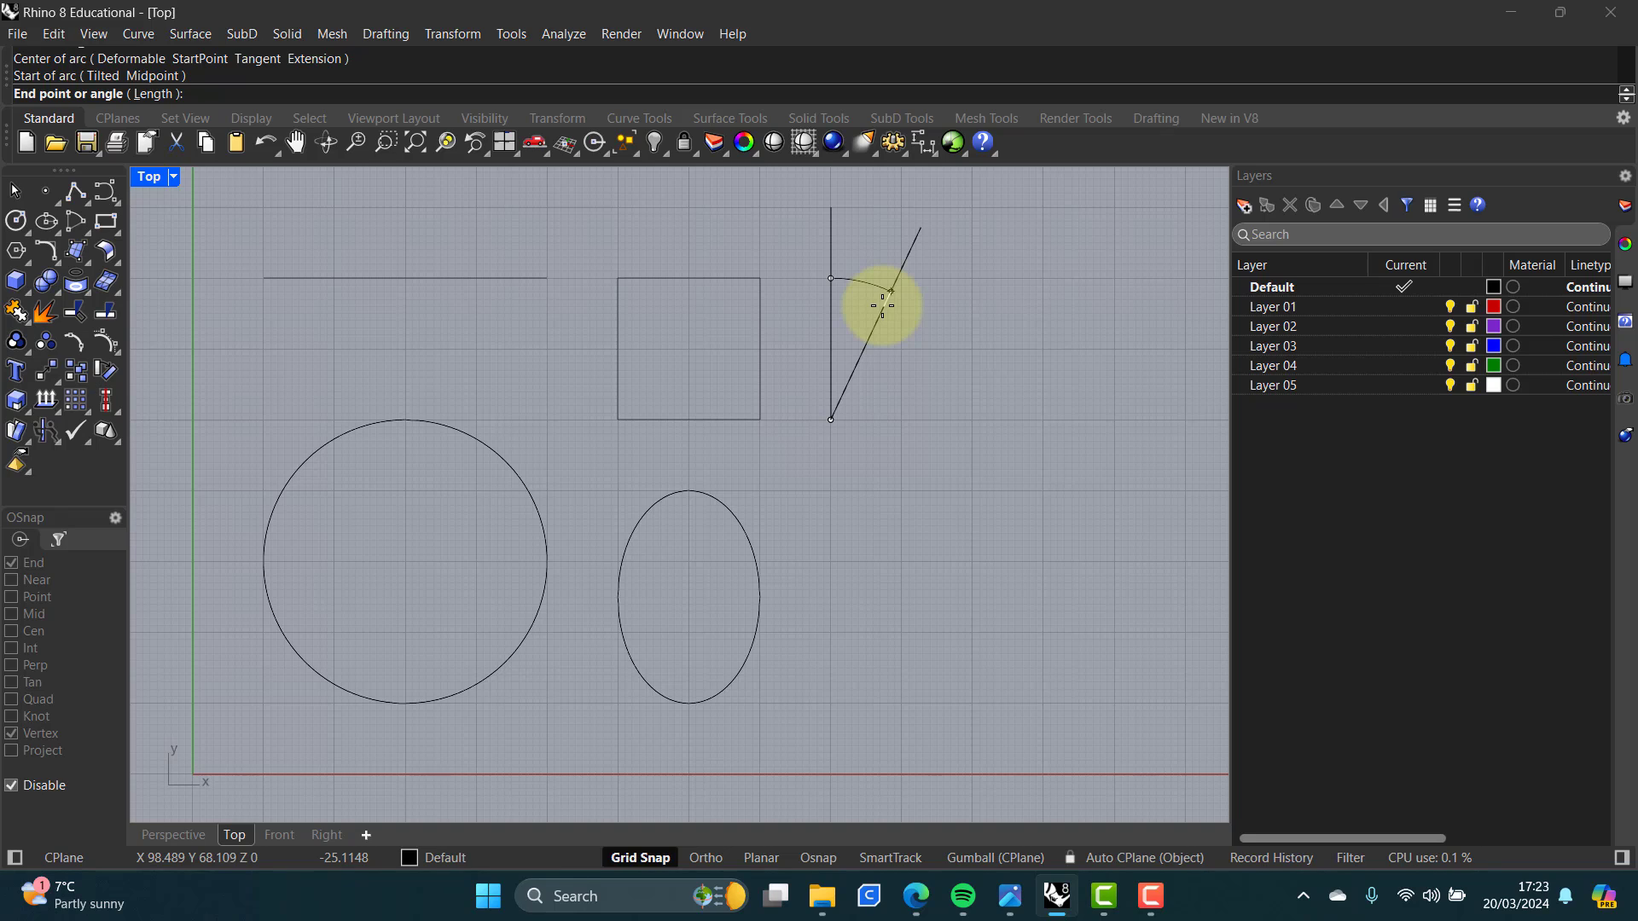
pyautogui.write('45')
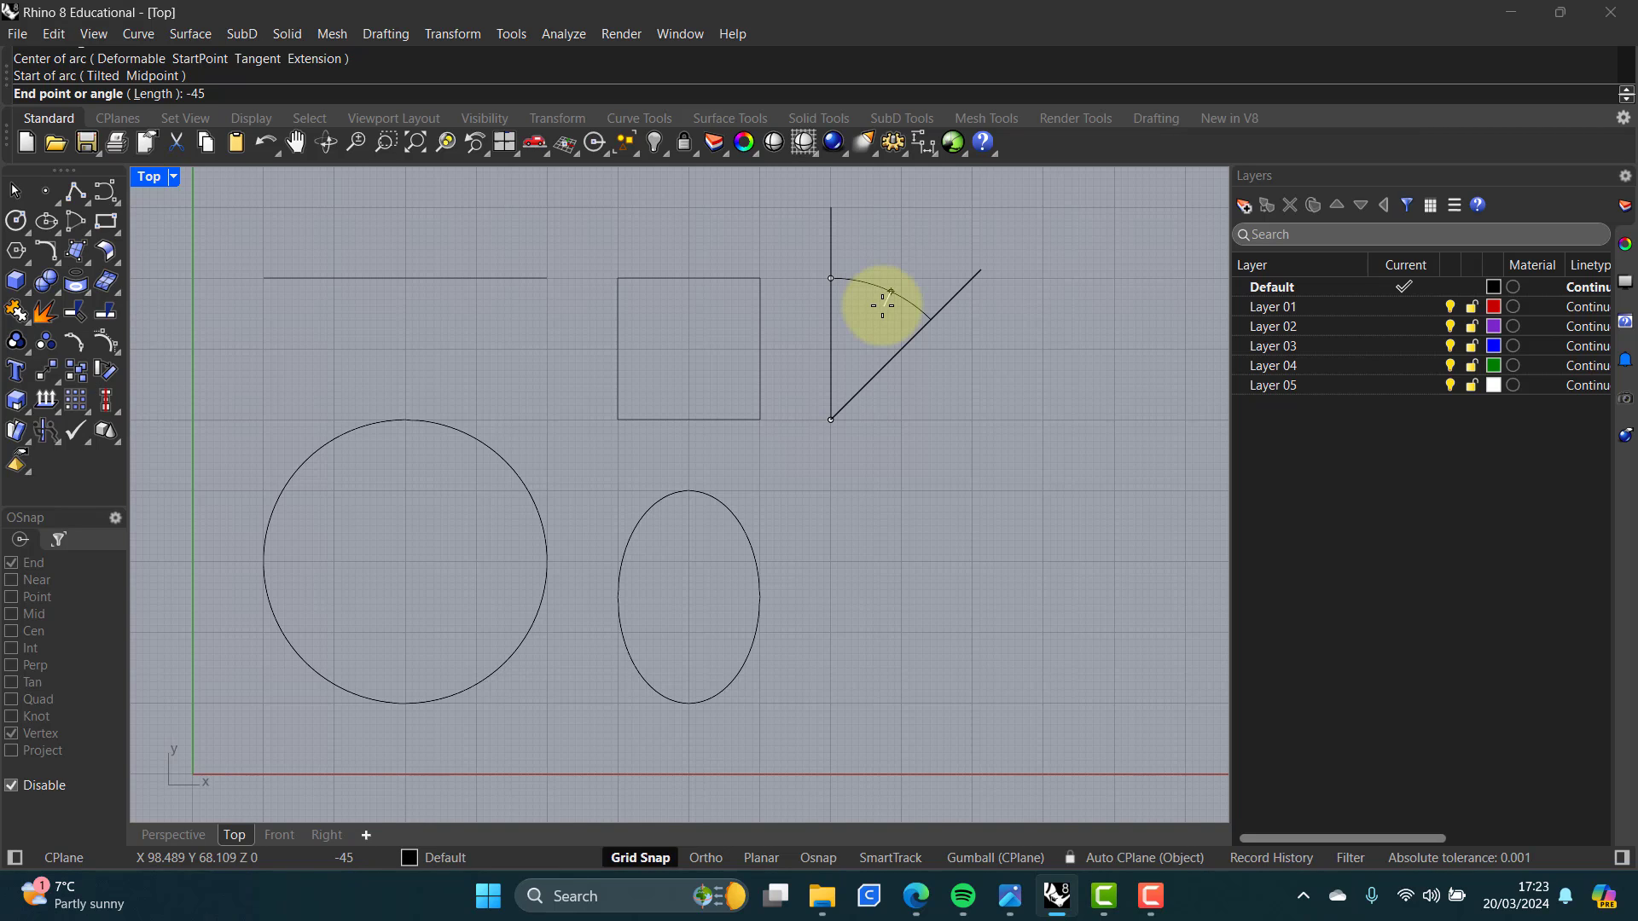
pyautogui.press('Return')
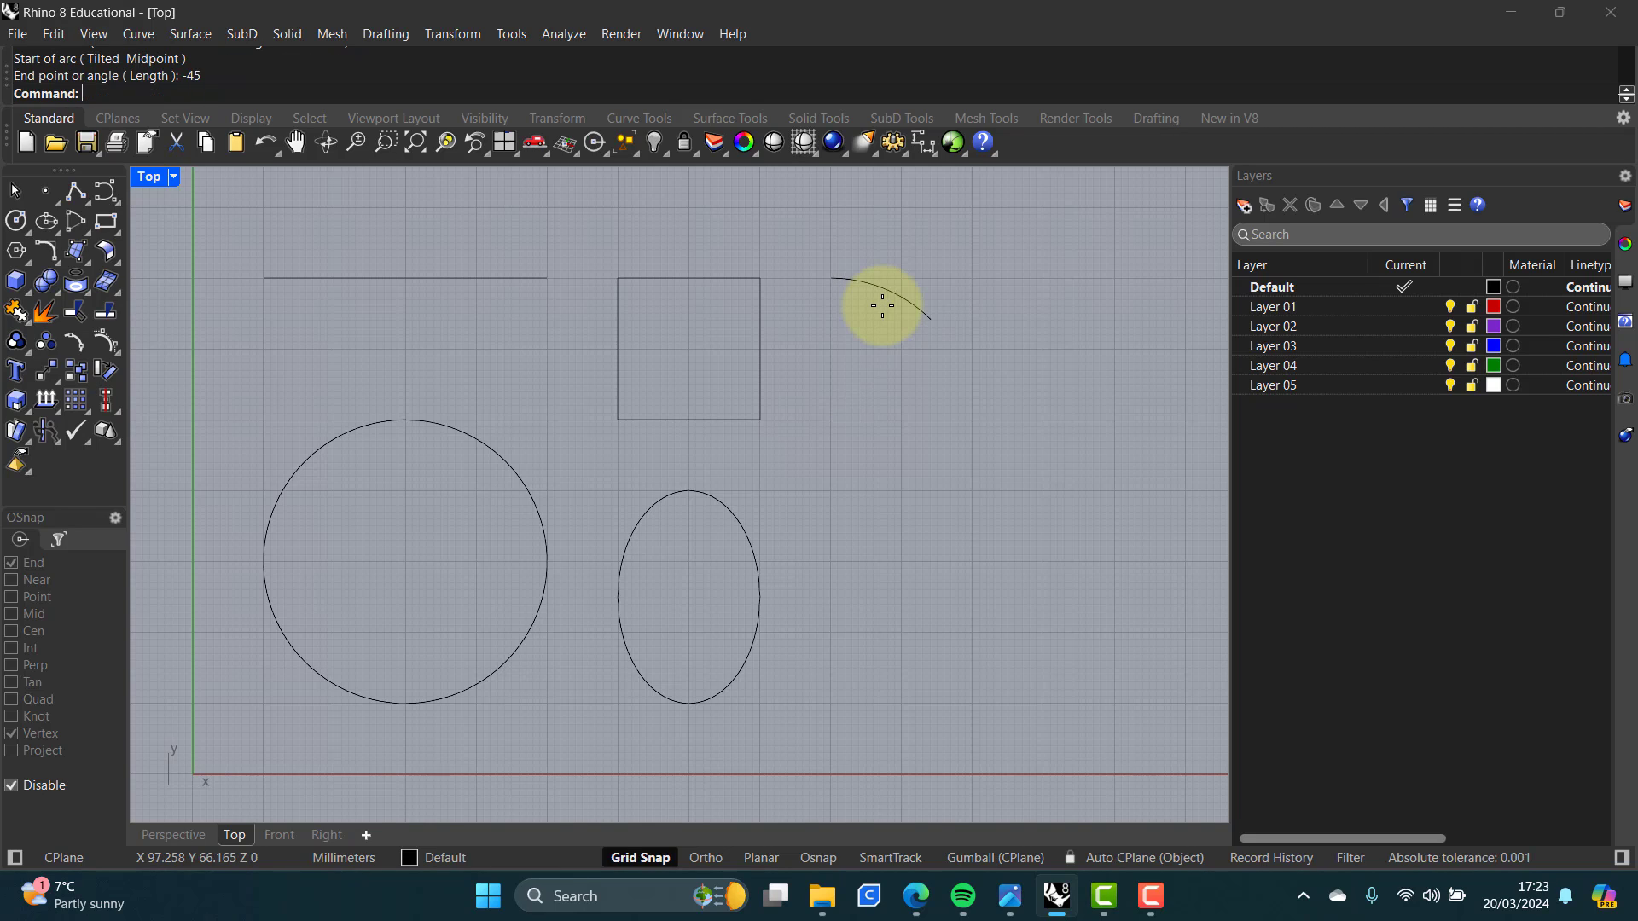
# Step: Make Layer 01 the current layer
pyautogui.click(904, 295)
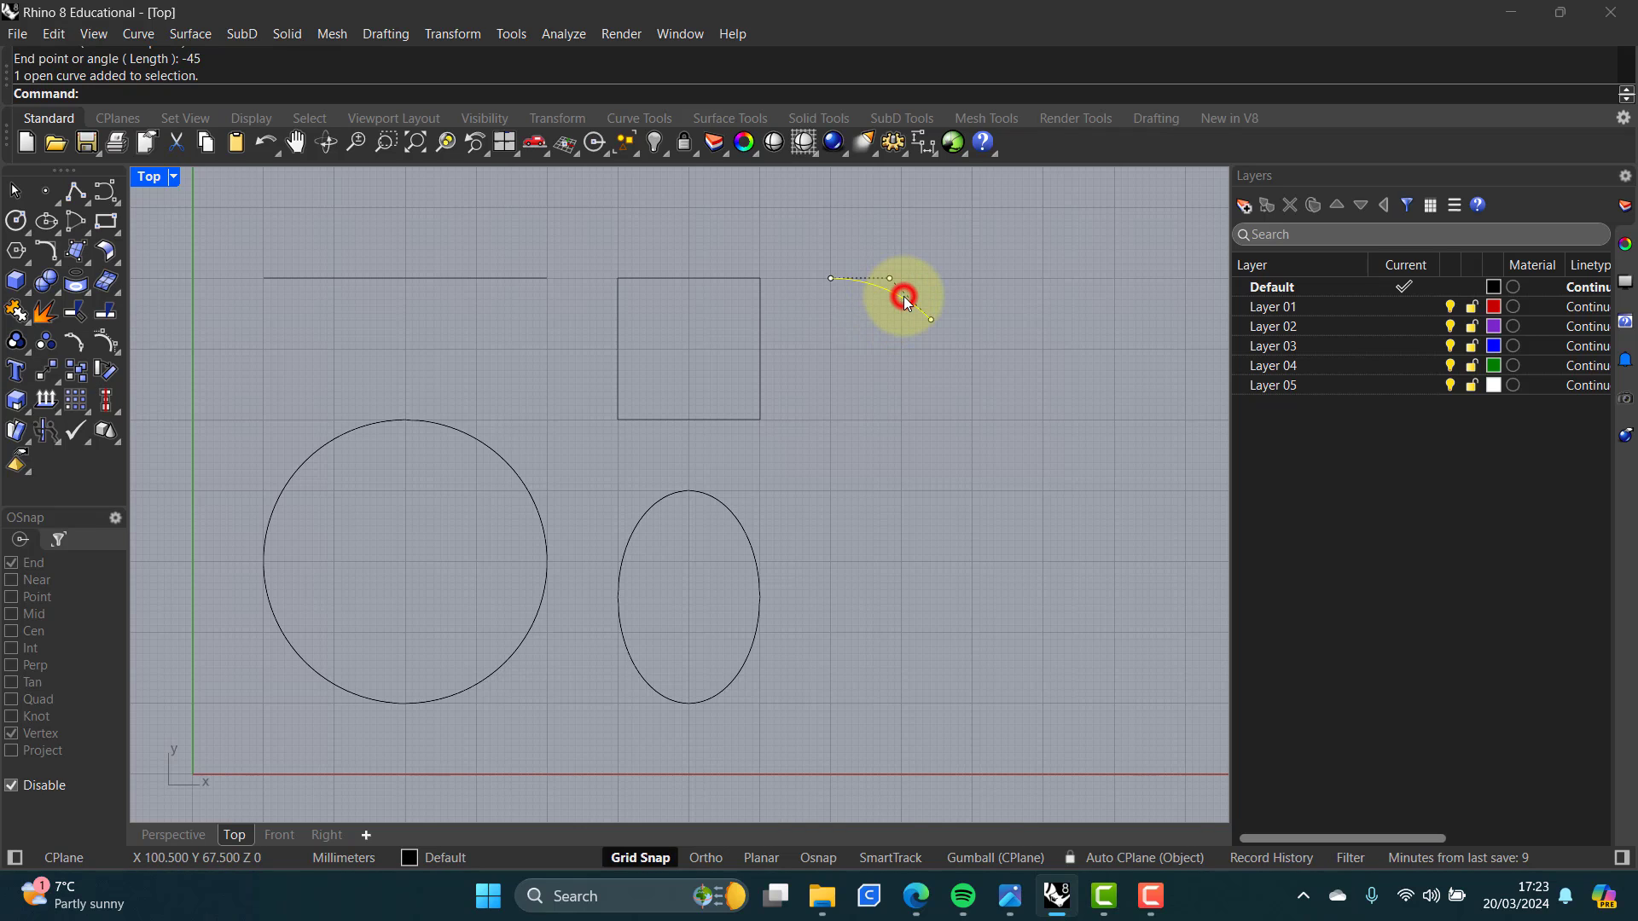
pyautogui.click(888, 344)
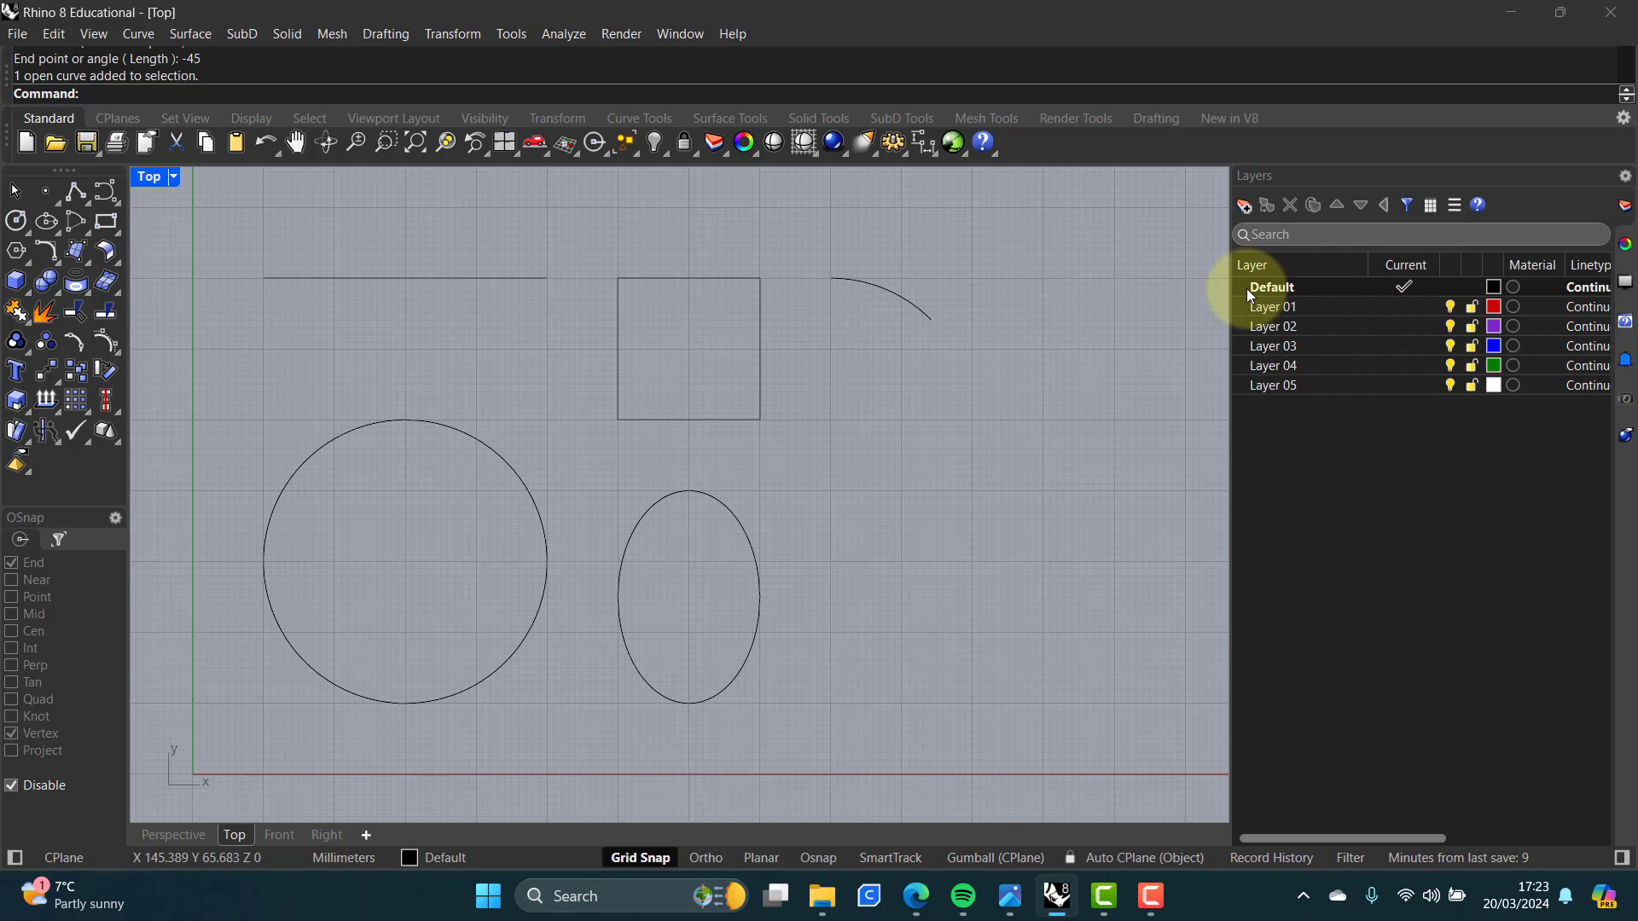
pyautogui.click(1399, 309)
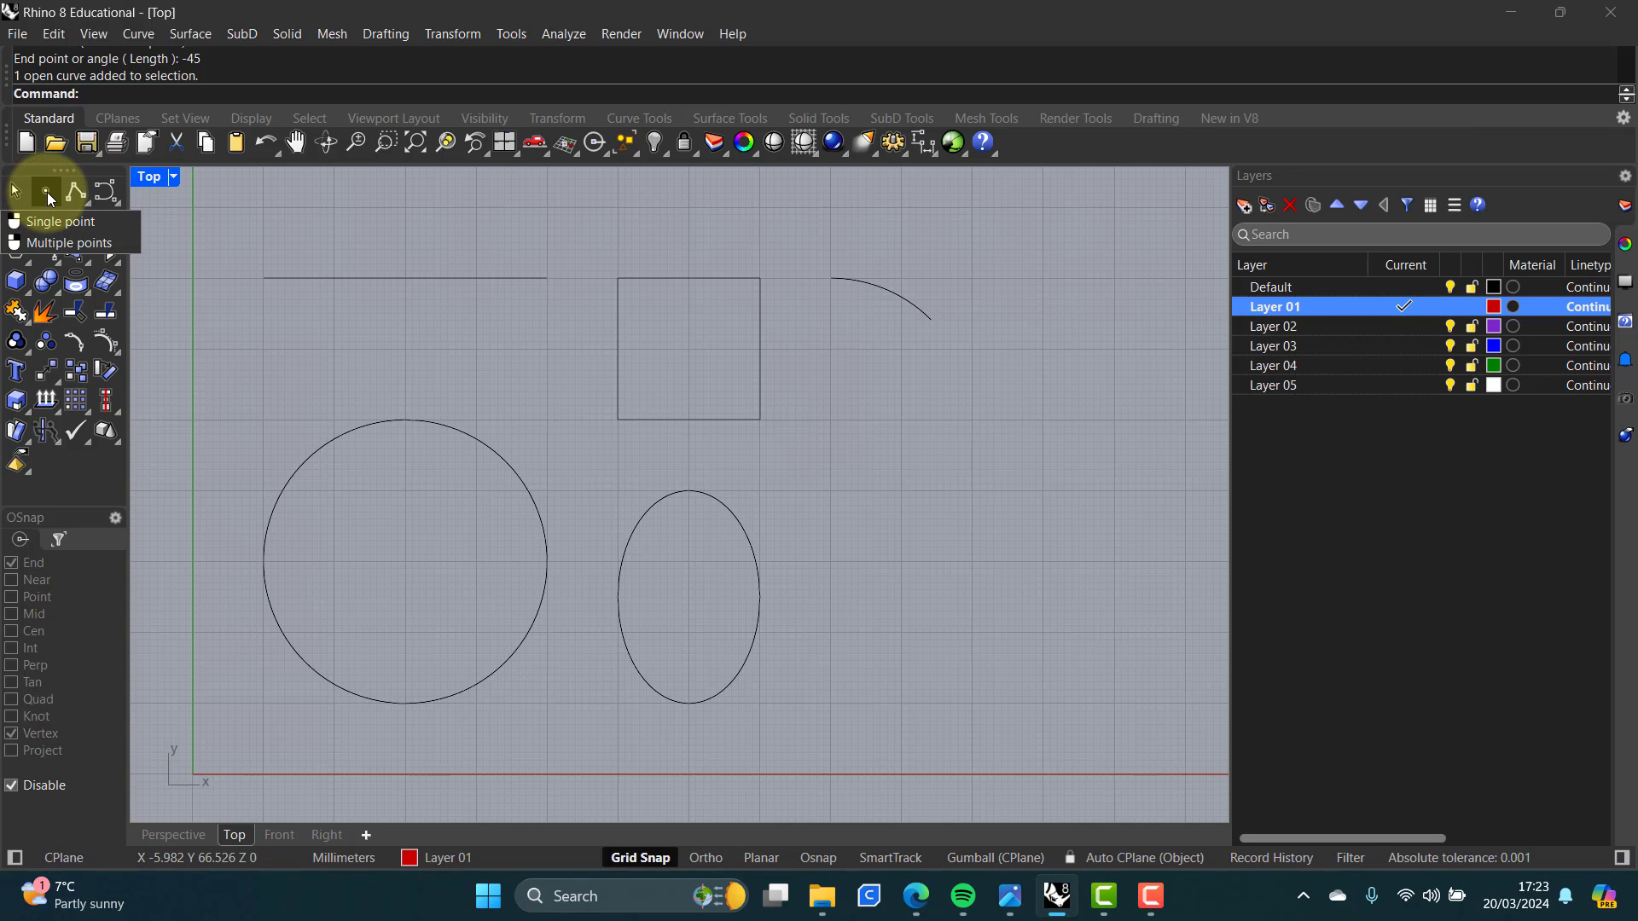
# Step: Switch to the reference image to examine the remaining curve and its points, then return to Rhino
pyautogui.click(1011, 900)
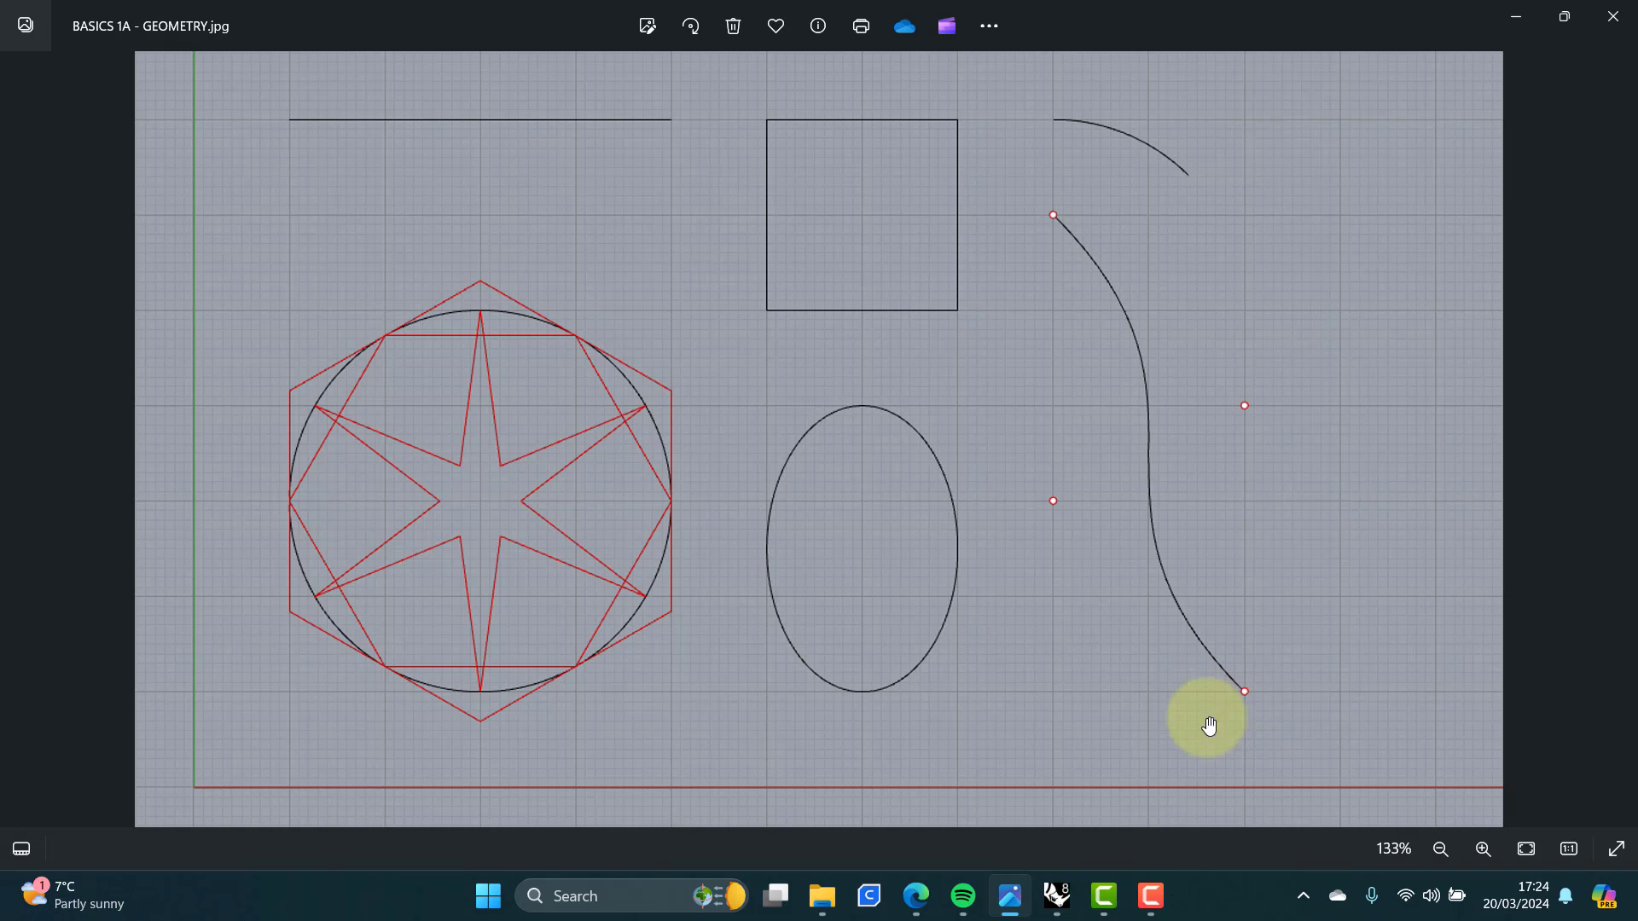
pyautogui.moveTo(1060, 906)
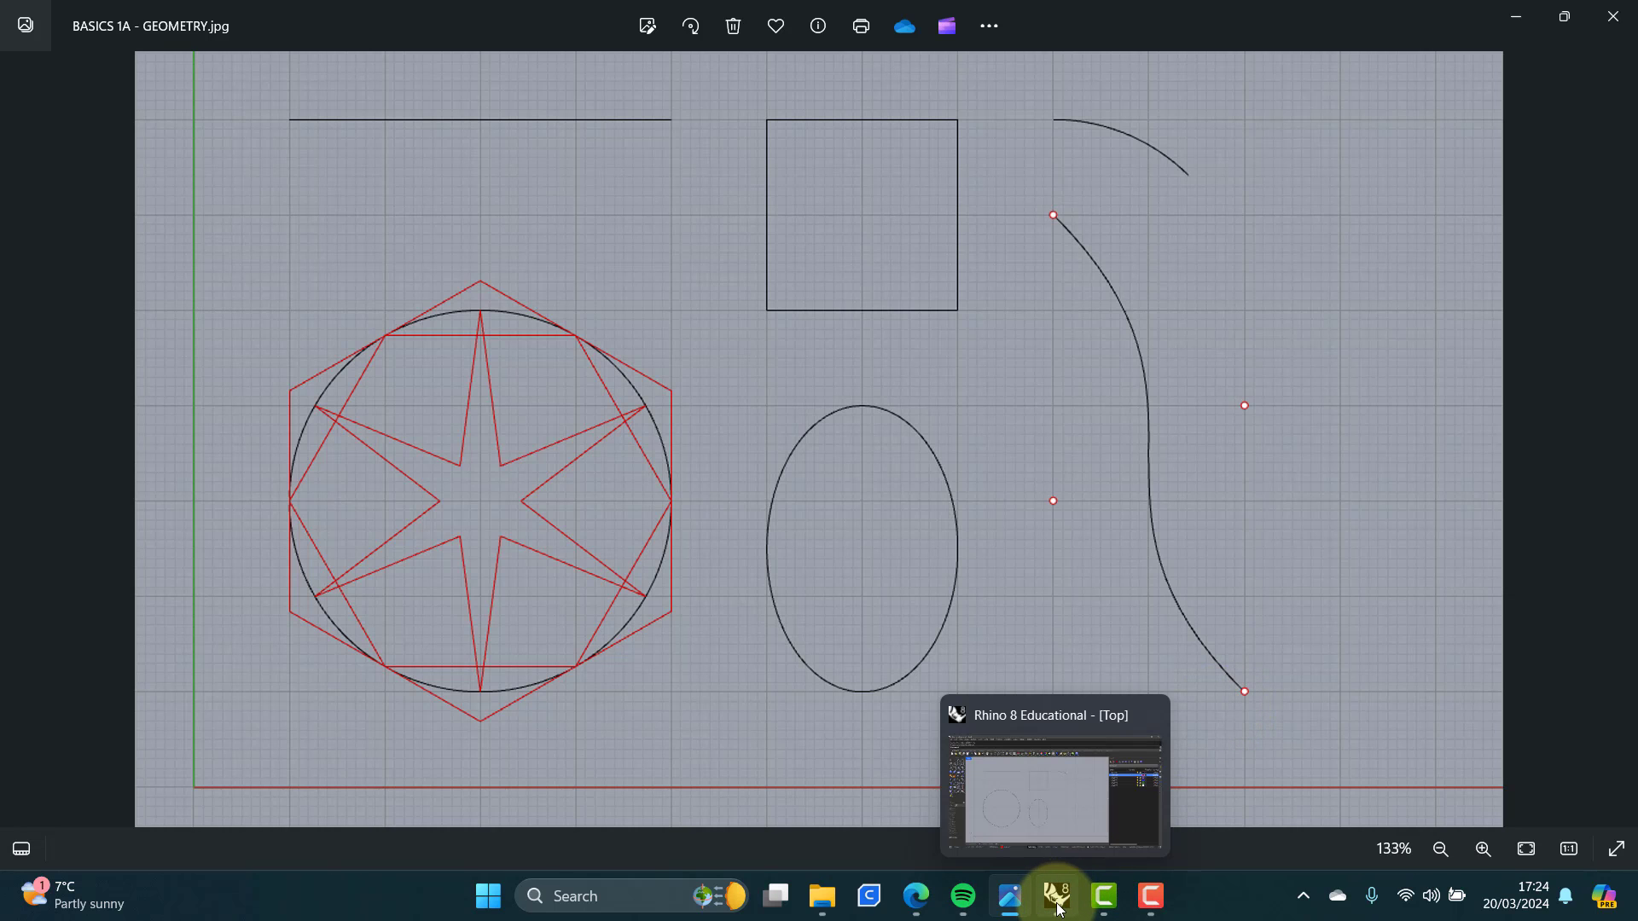
pyautogui.click(1058, 905)
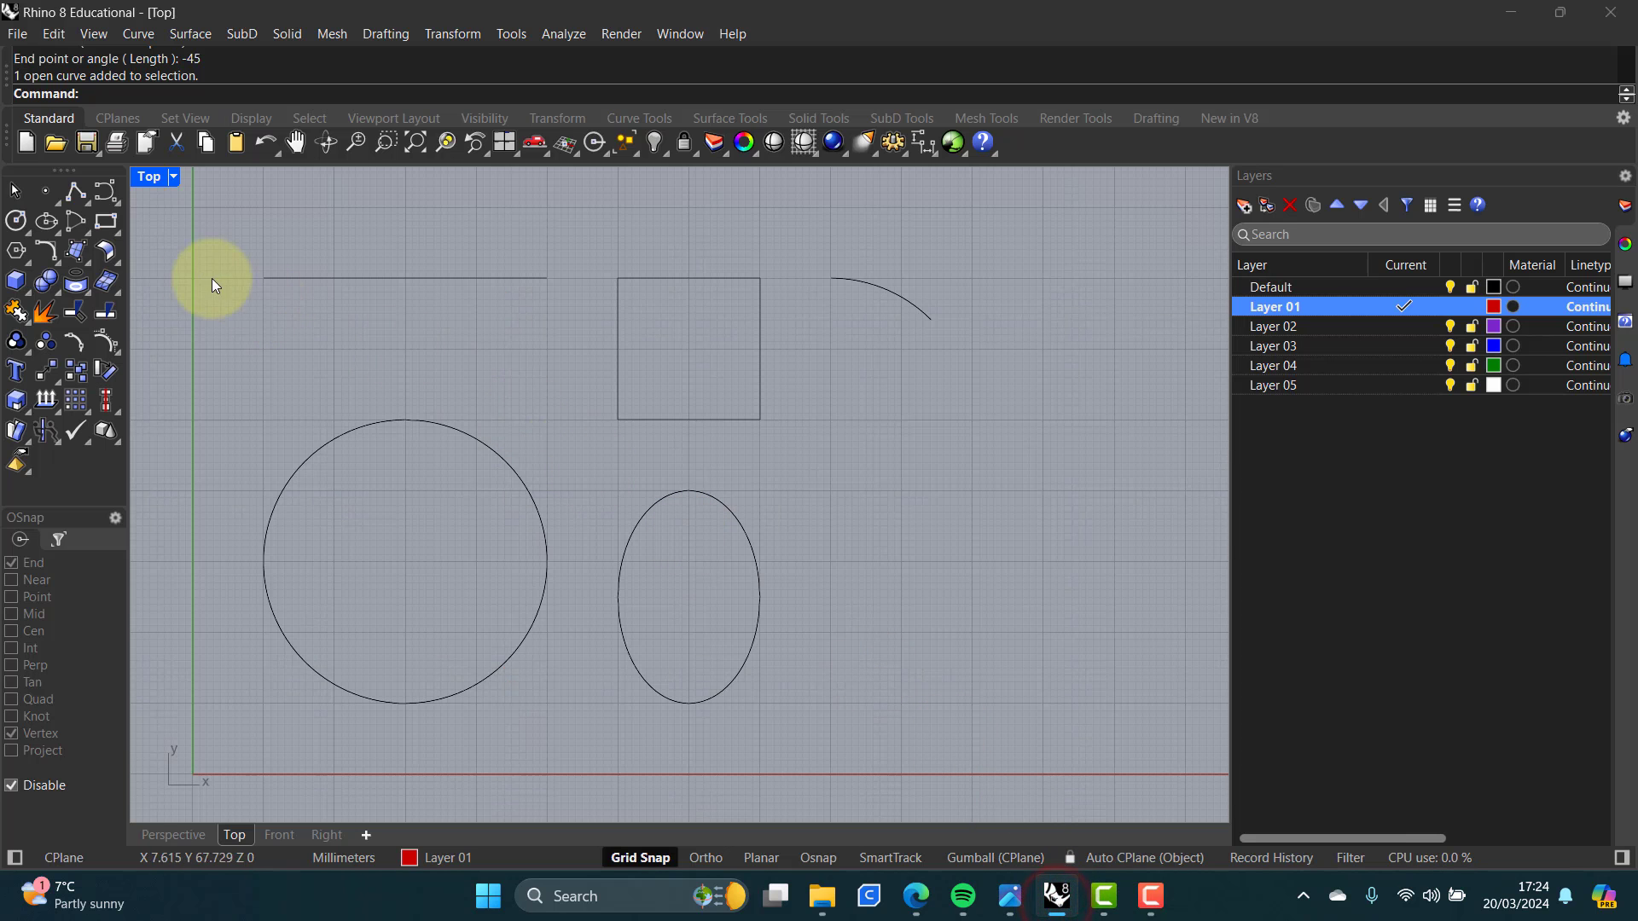
# Step: Place four point objects at (90,60), (90,30), (110,40) and (110,10)
pyautogui.click(43, 191)
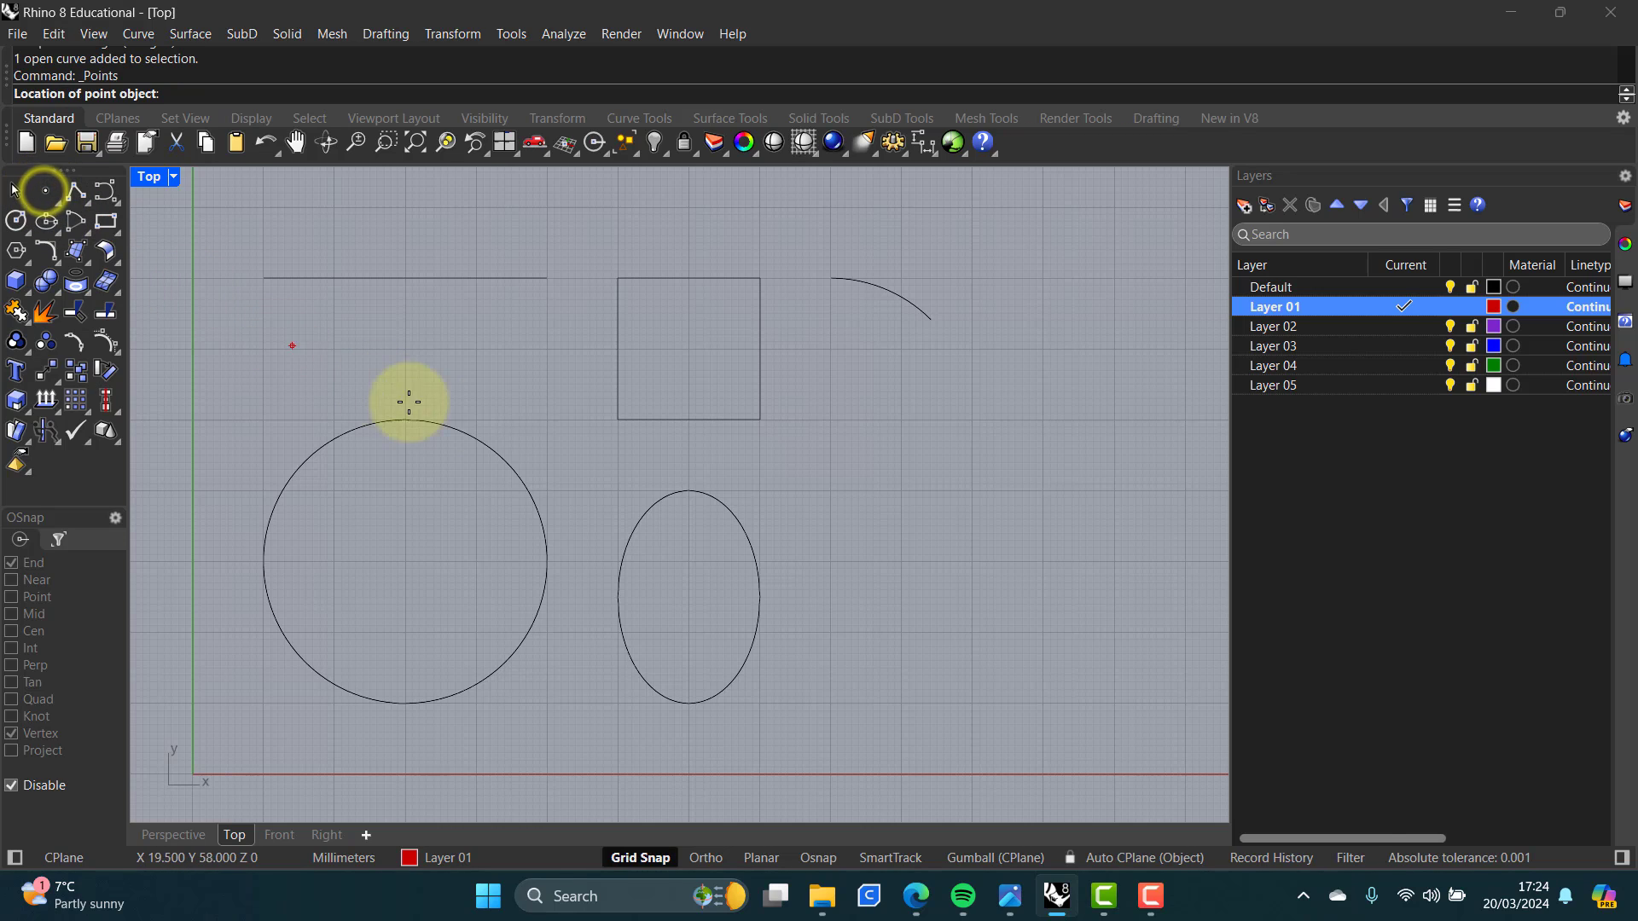
pyautogui.click(832, 349)
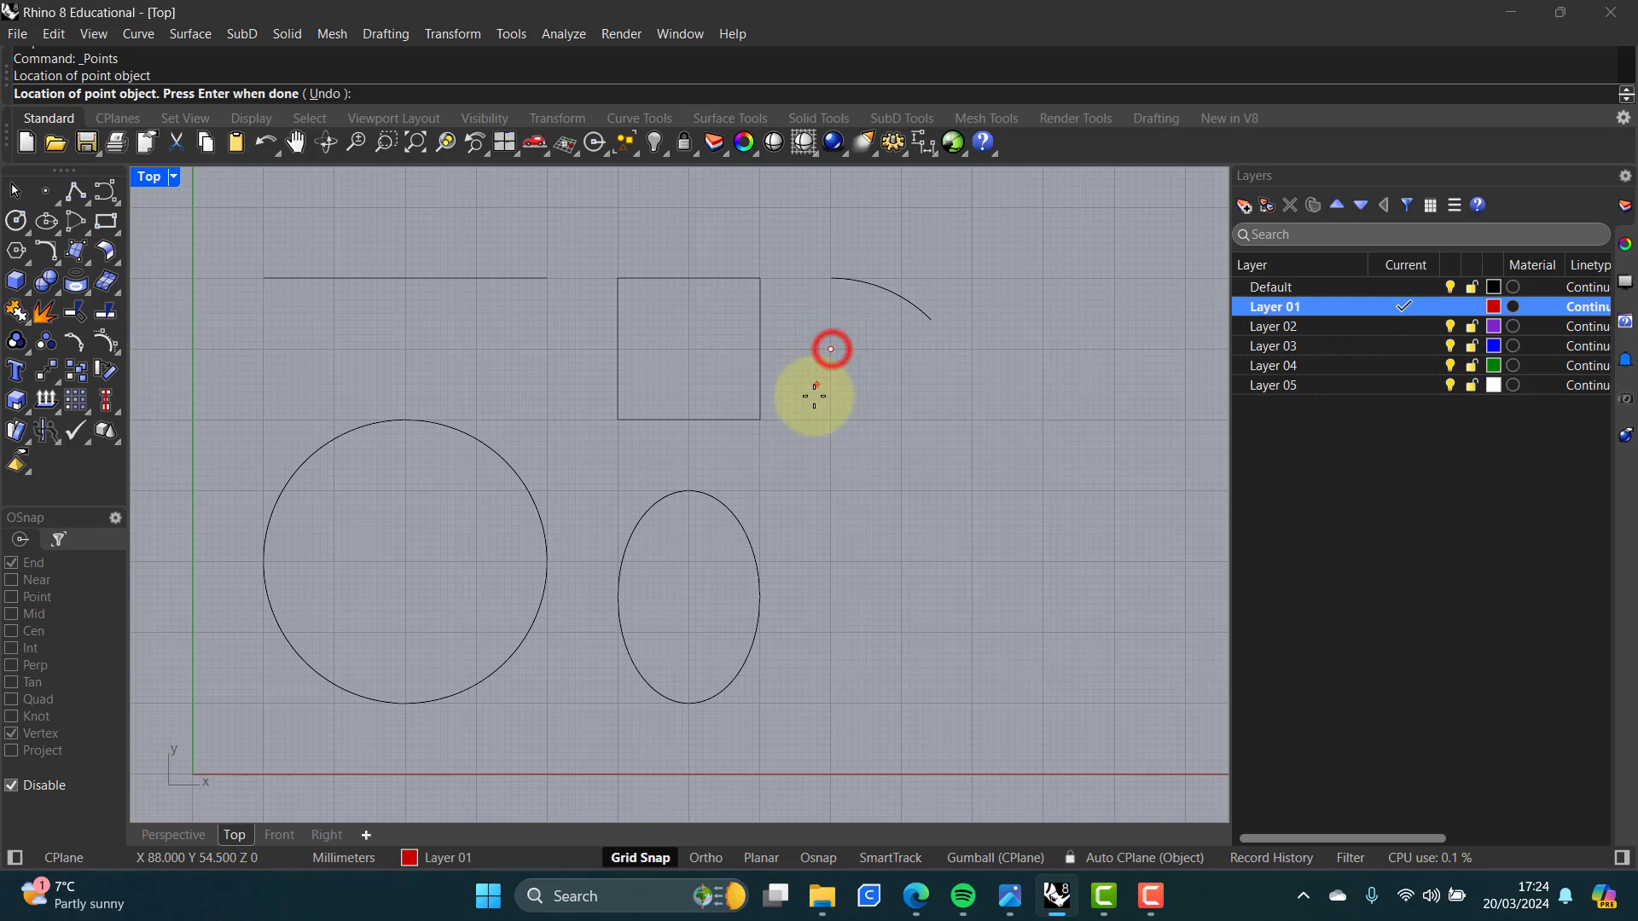
pyautogui.click(829, 562)
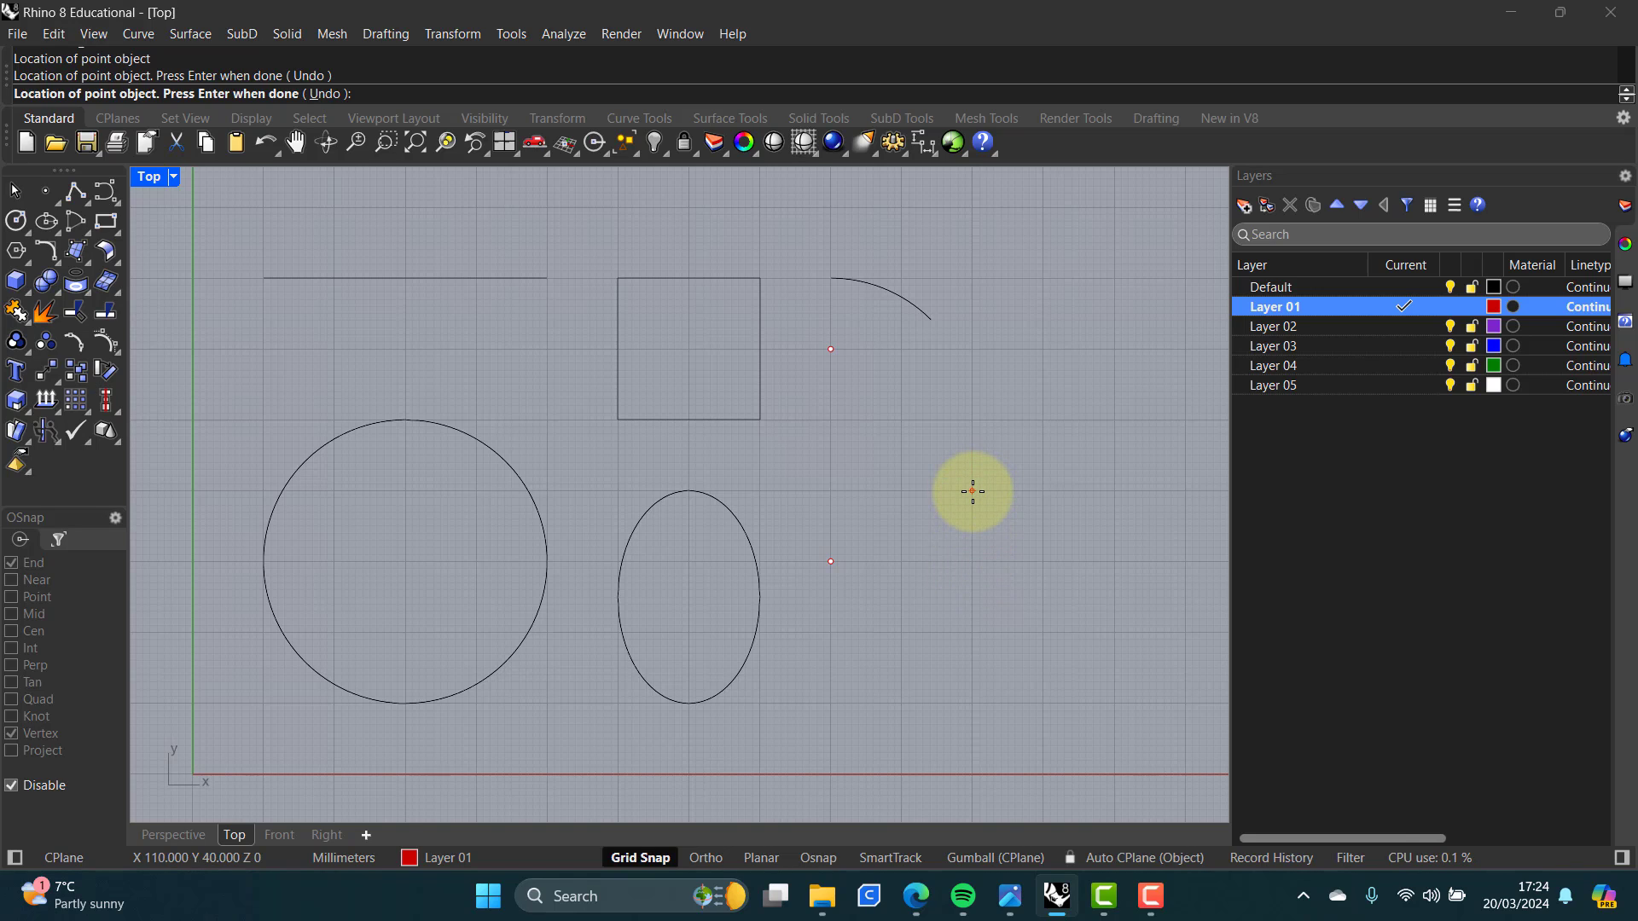
pyautogui.click(973, 491)
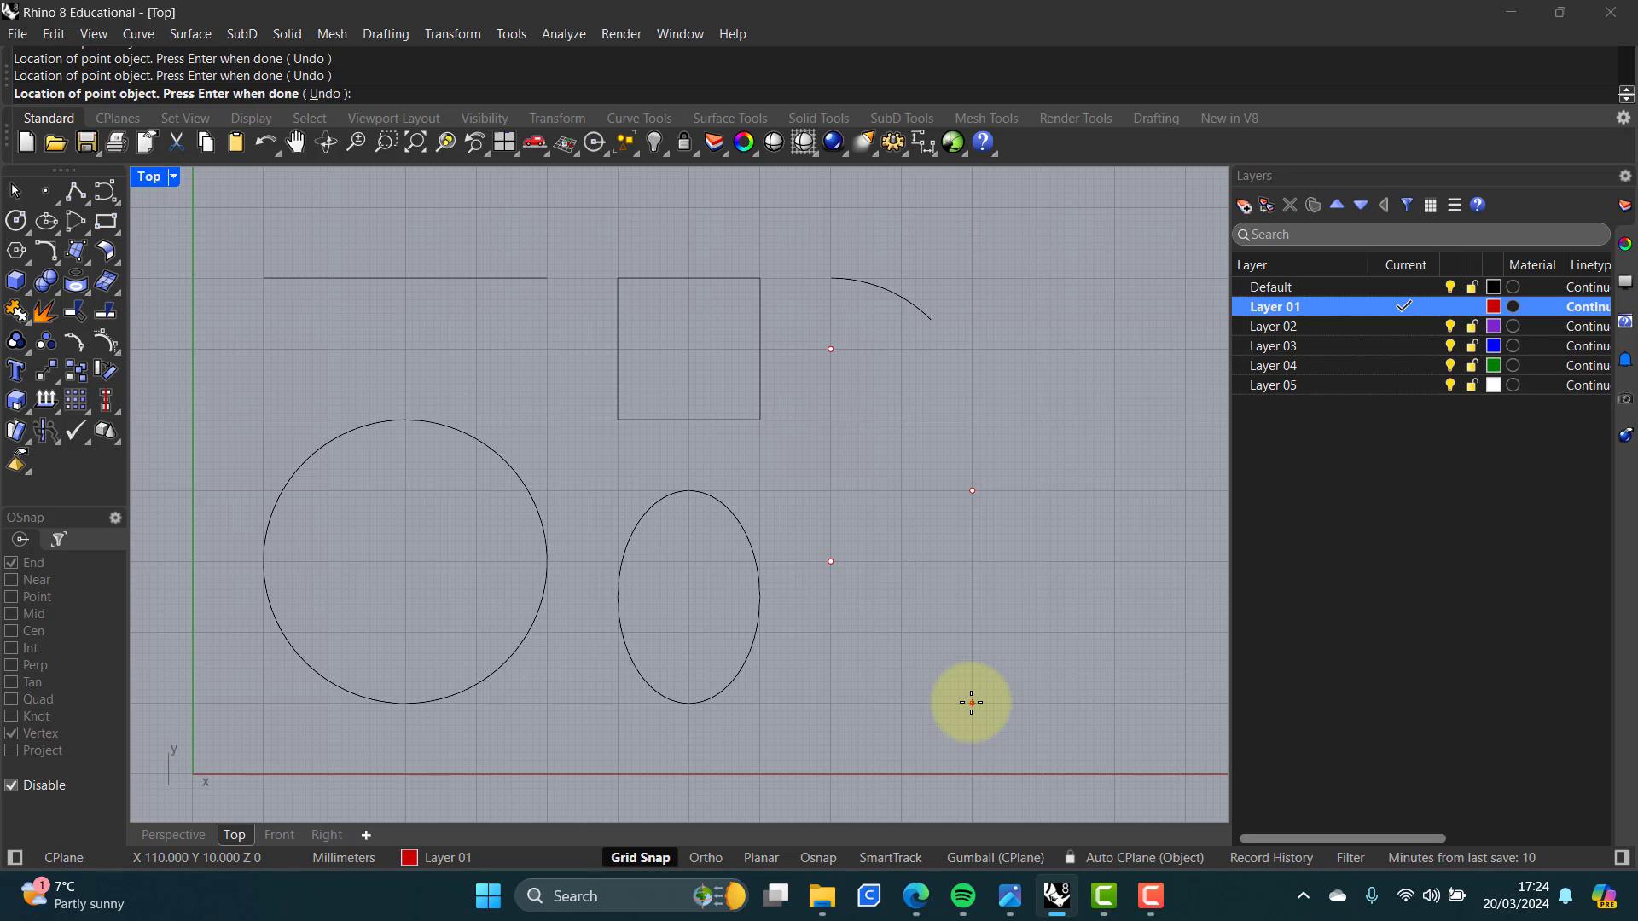
pyautogui.click(972, 703)
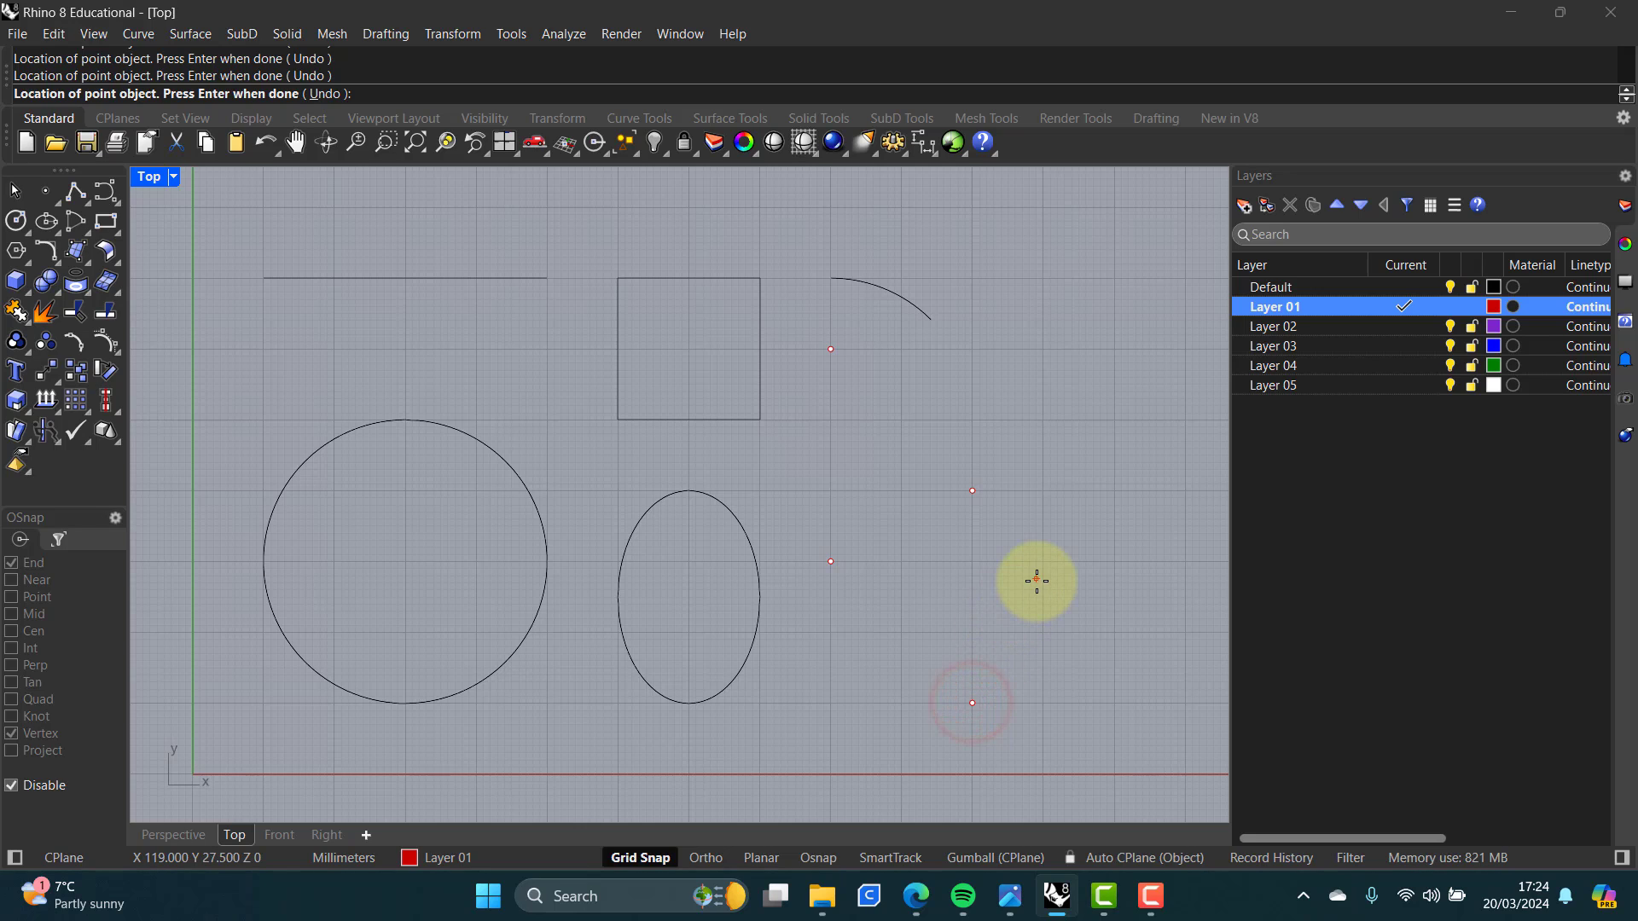
pyautogui.press('Return')
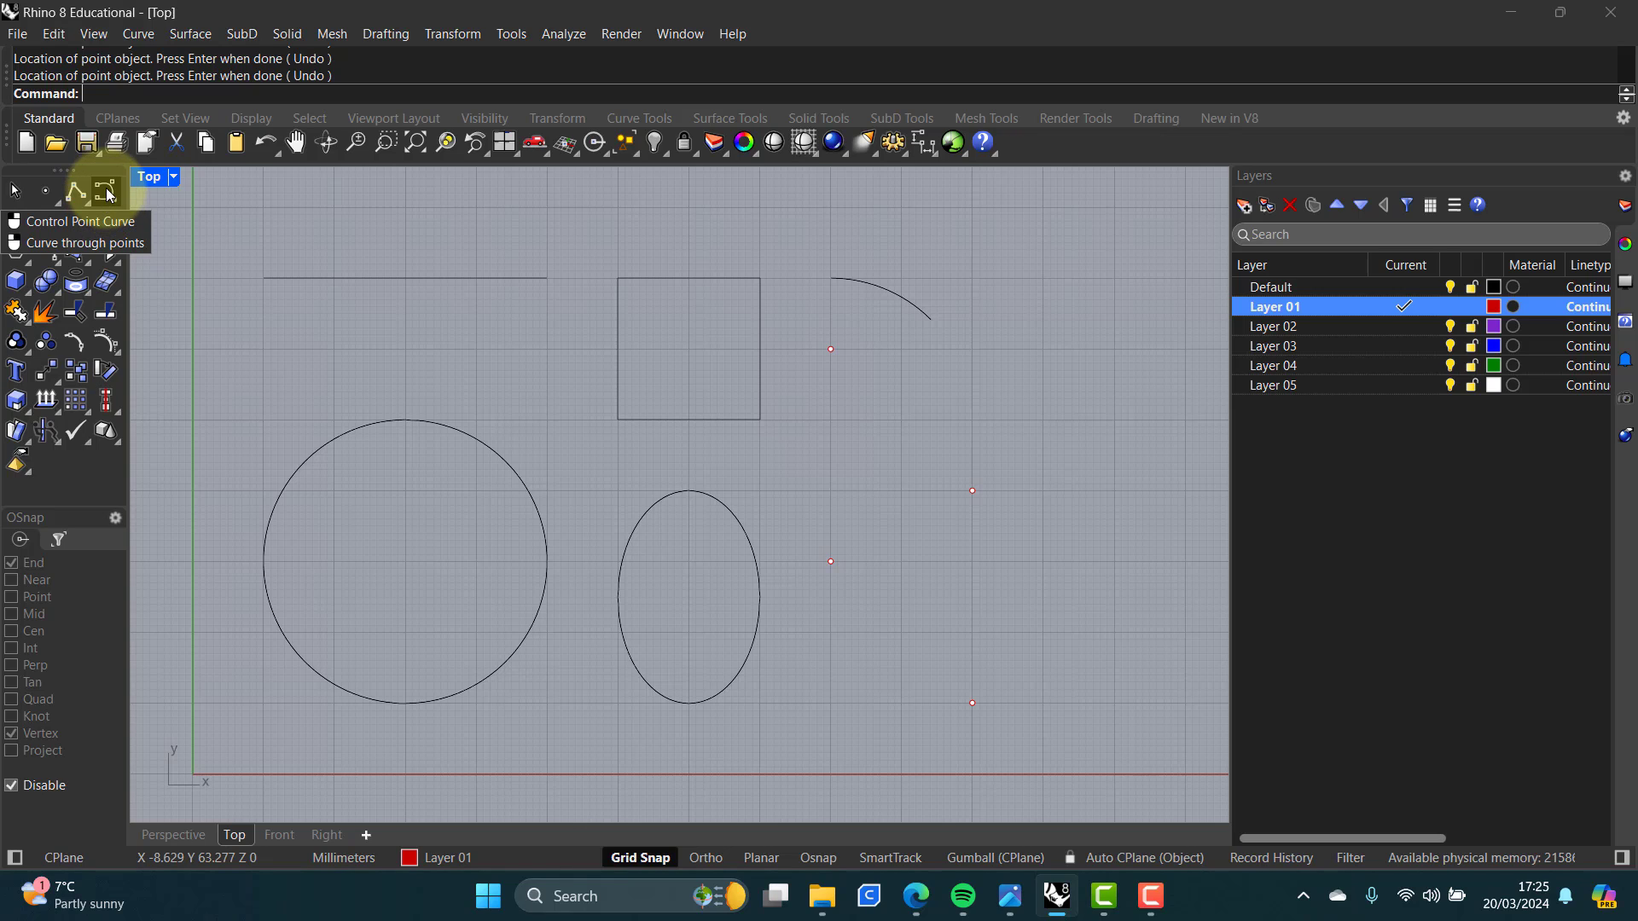
# Step: Make Default the current layer and draw a control point curve using the four points in order as control points
pyautogui.click(1406, 288)
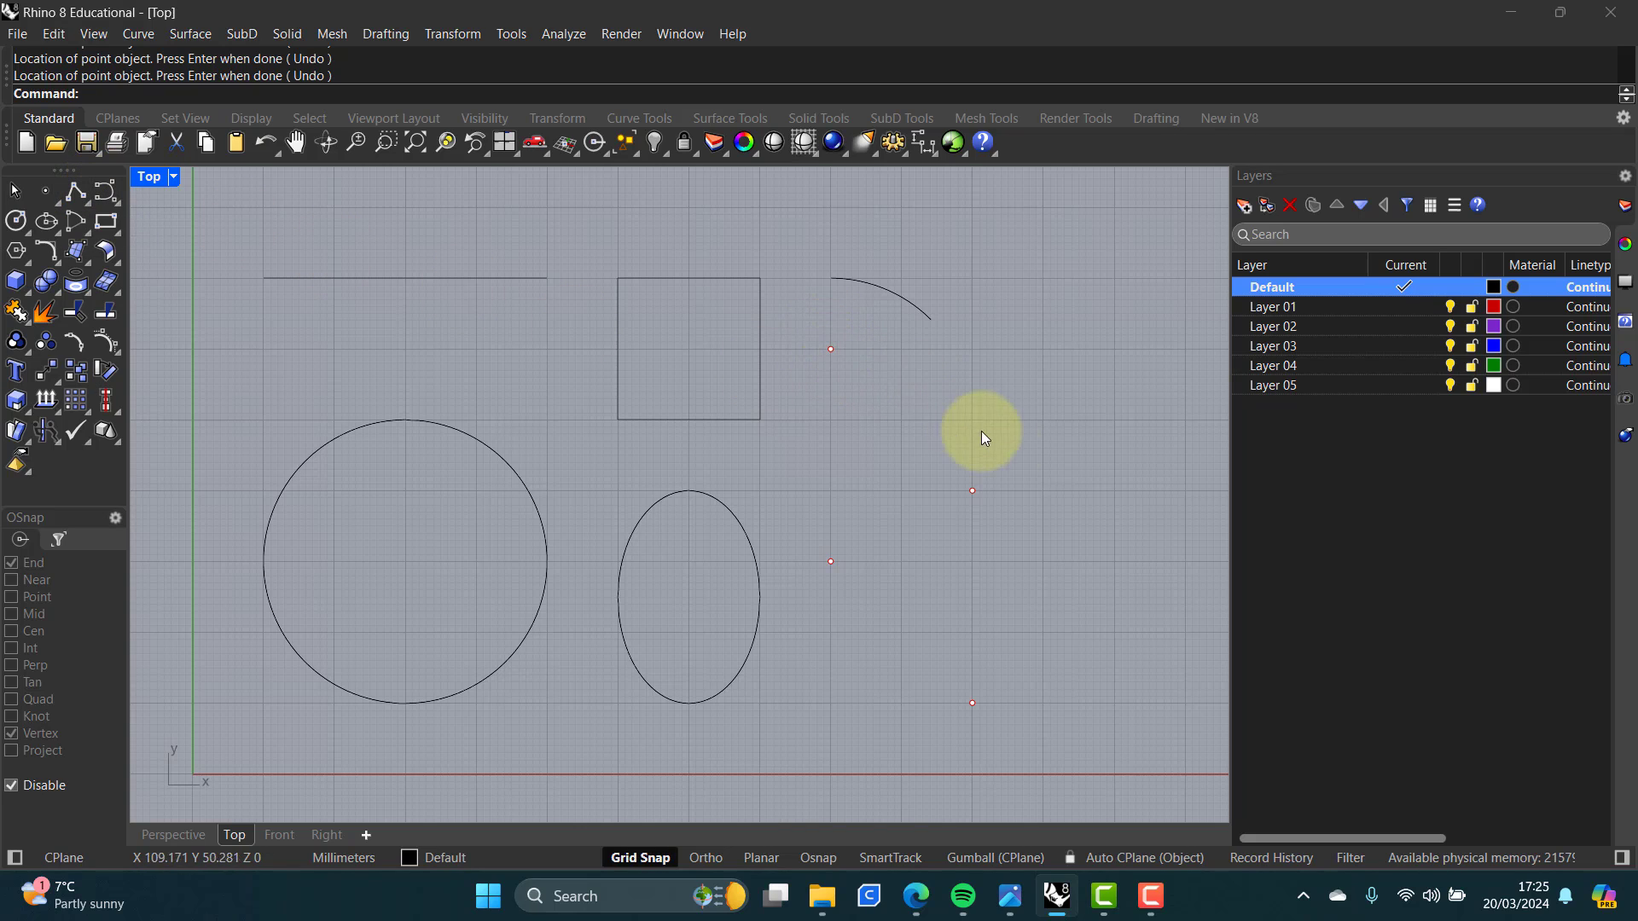
pyautogui.click(958, 490)
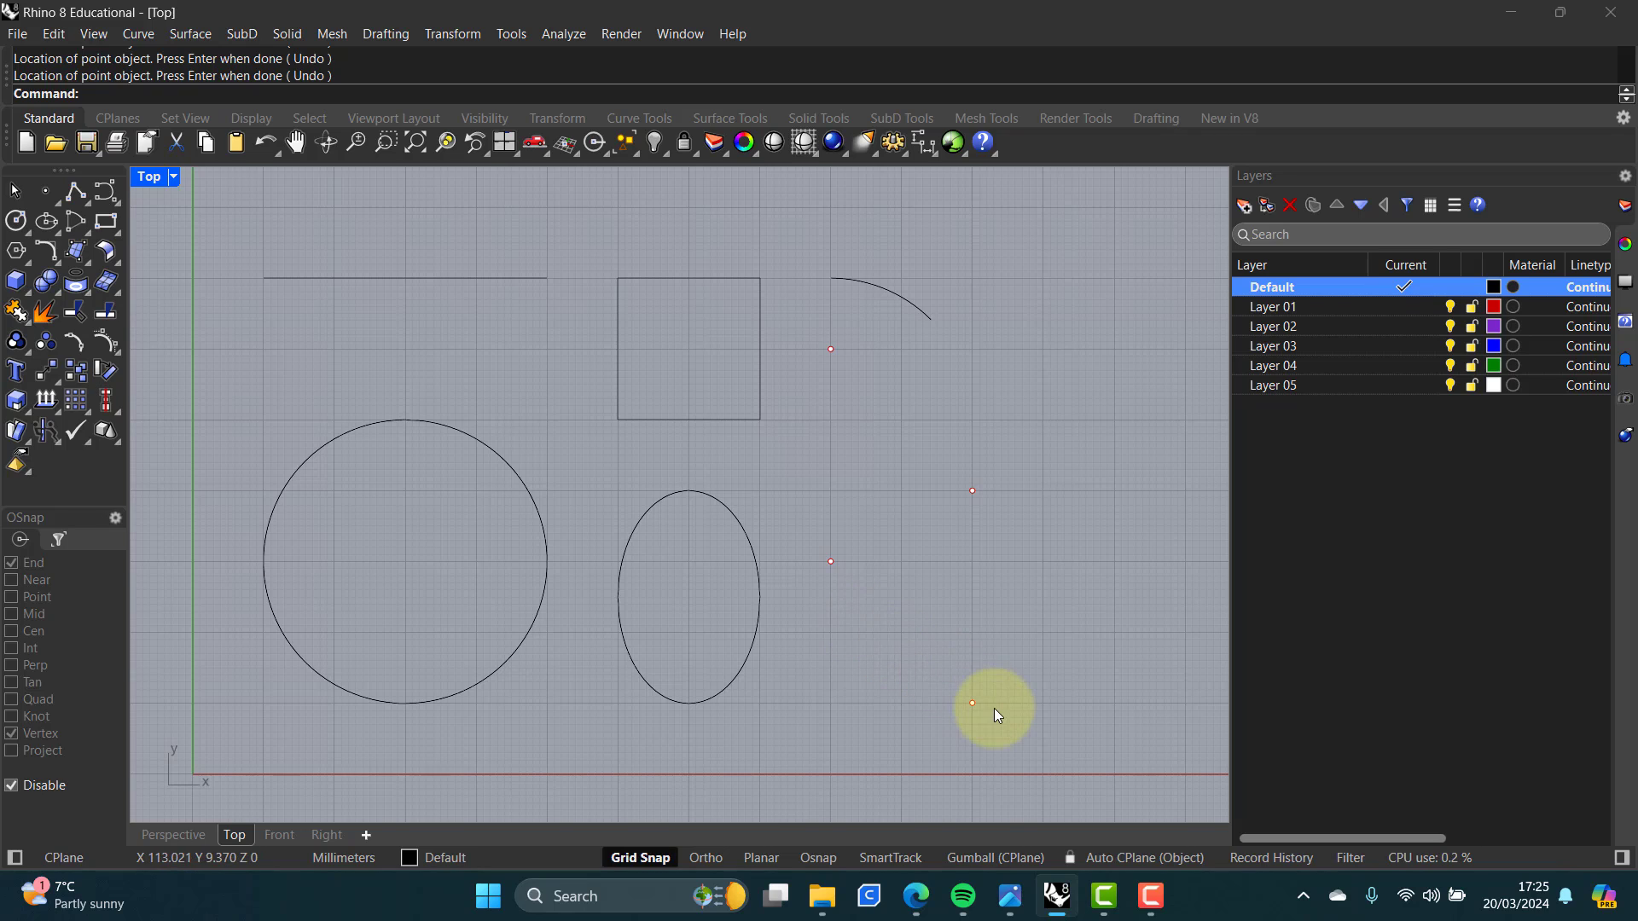
pyautogui.click(106, 192)
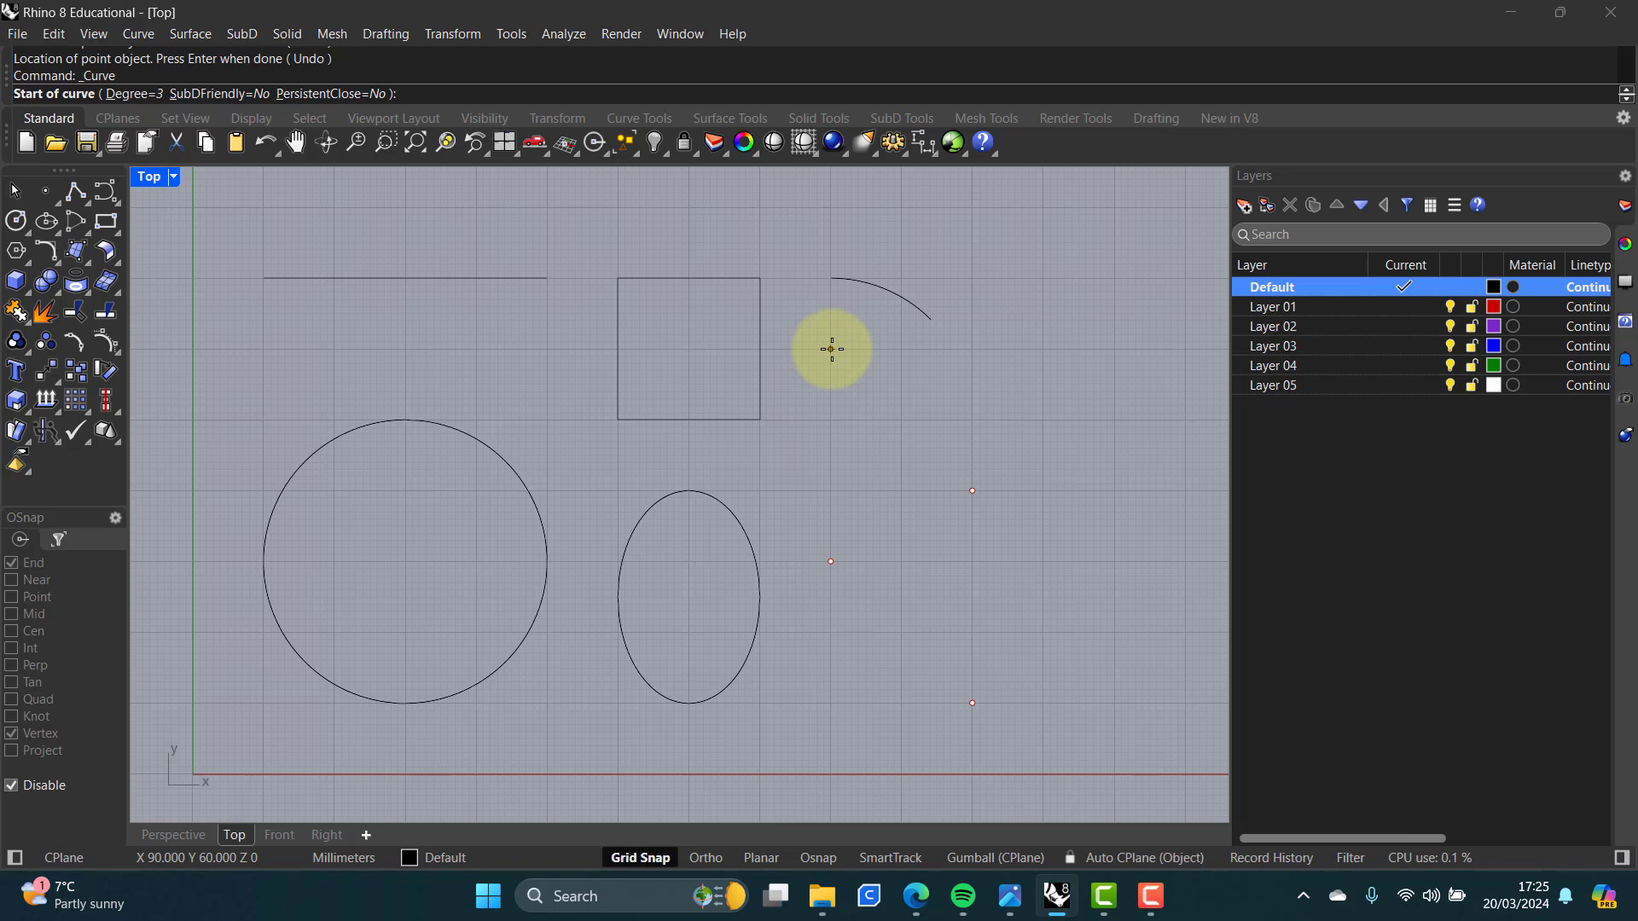
pyautogui.click(832, 349)
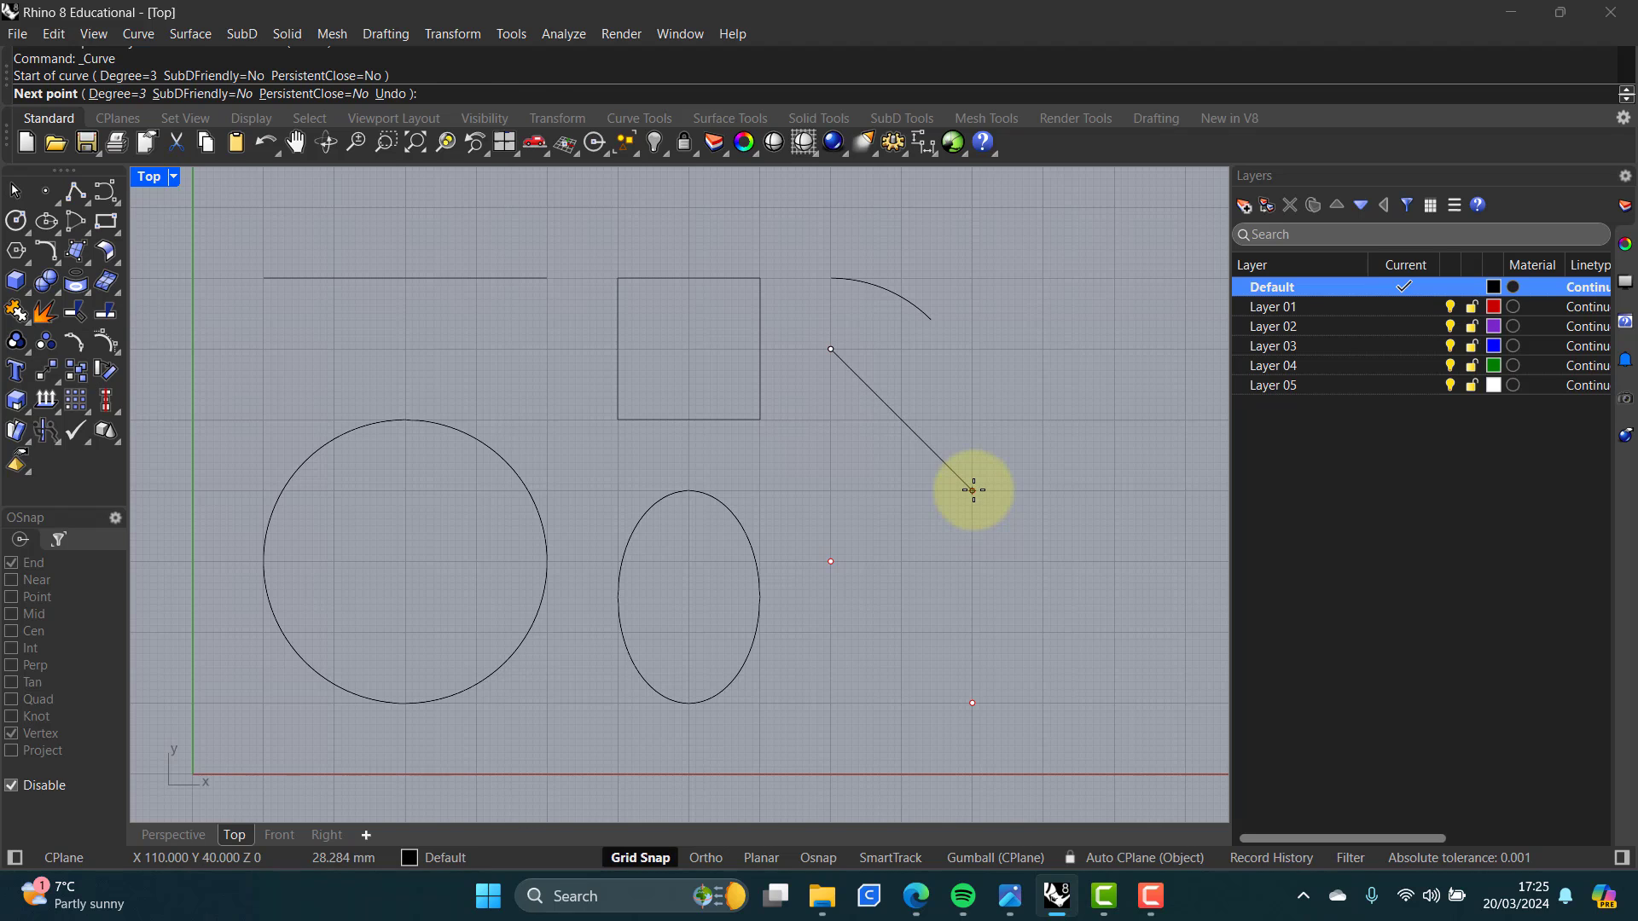
pyautogui.click(972, 492)
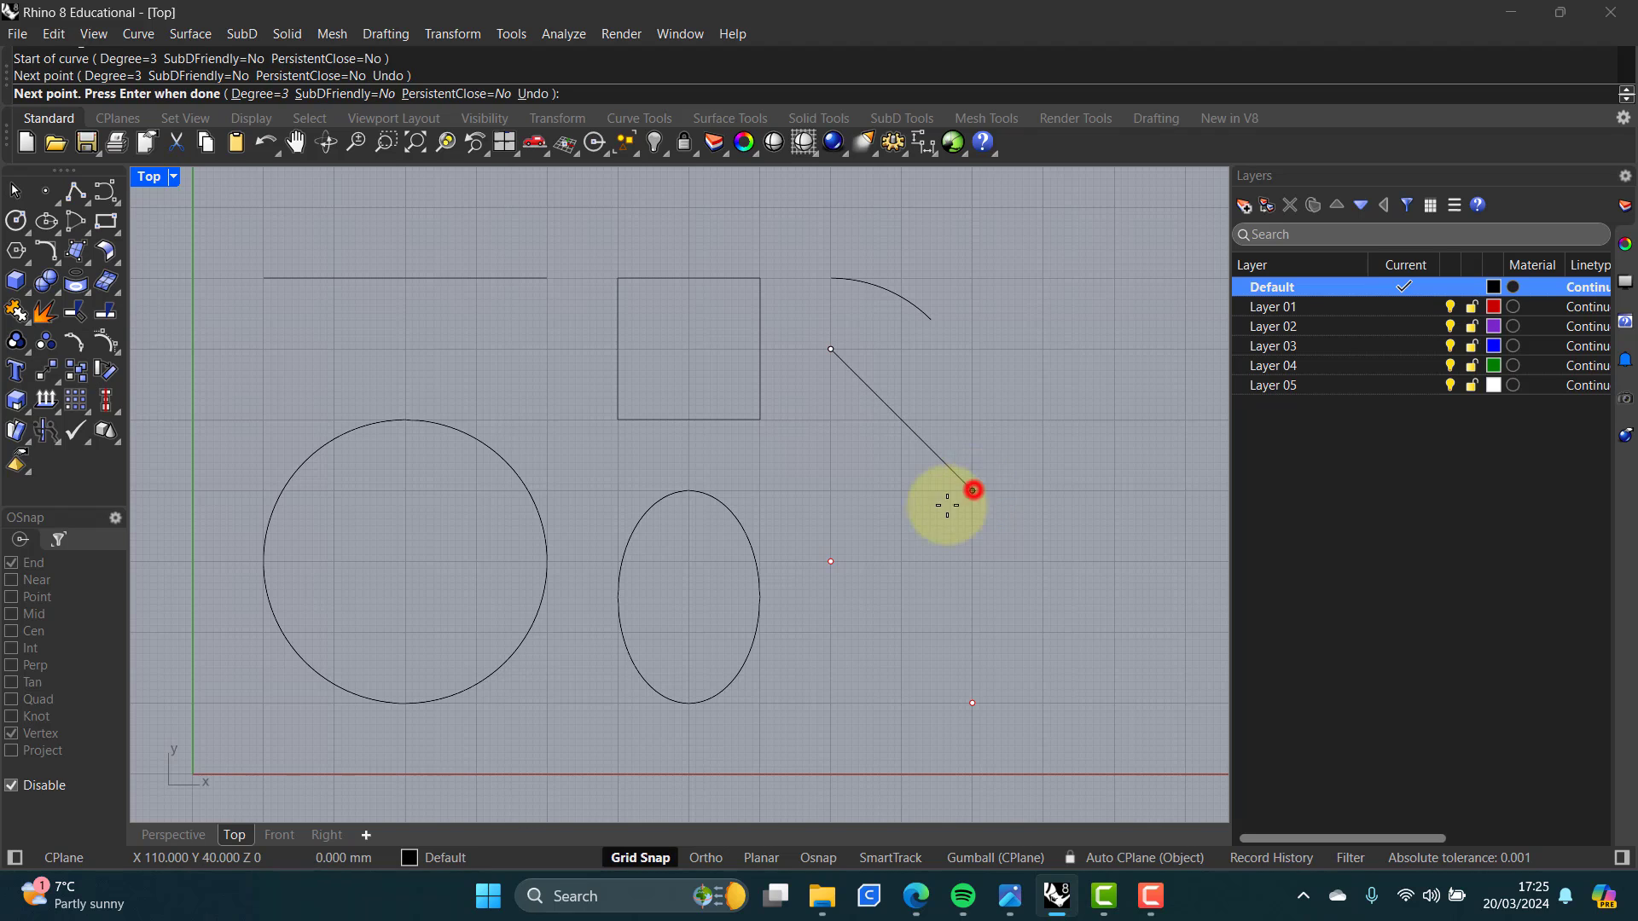
pyautogui.click(831, 562)
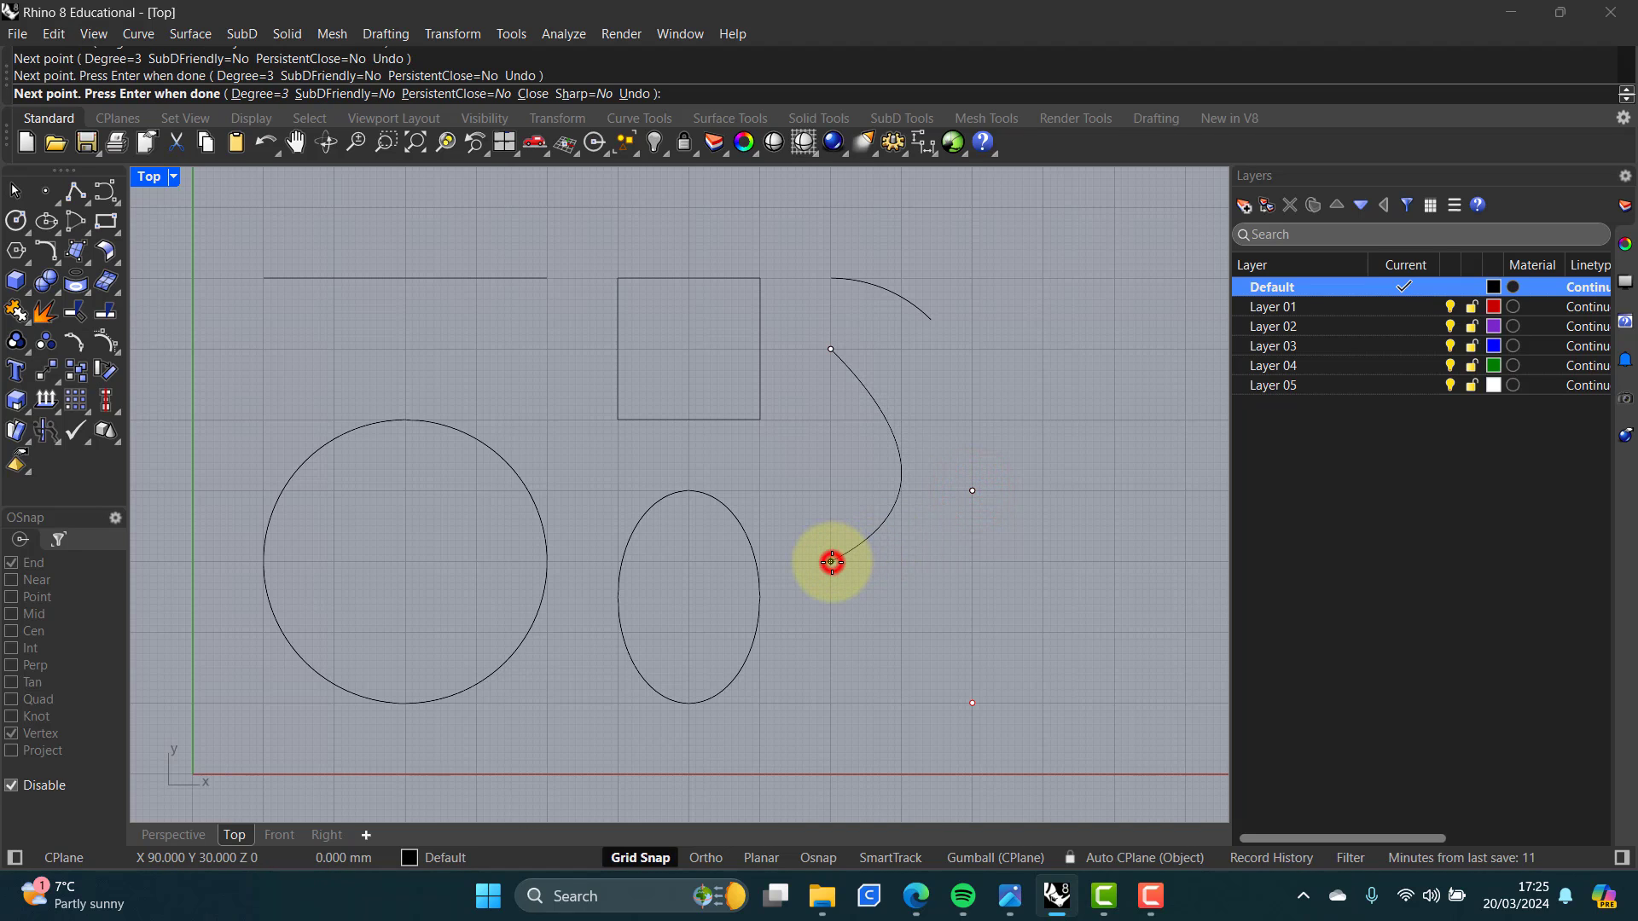
pyautogui.click(972, 704)
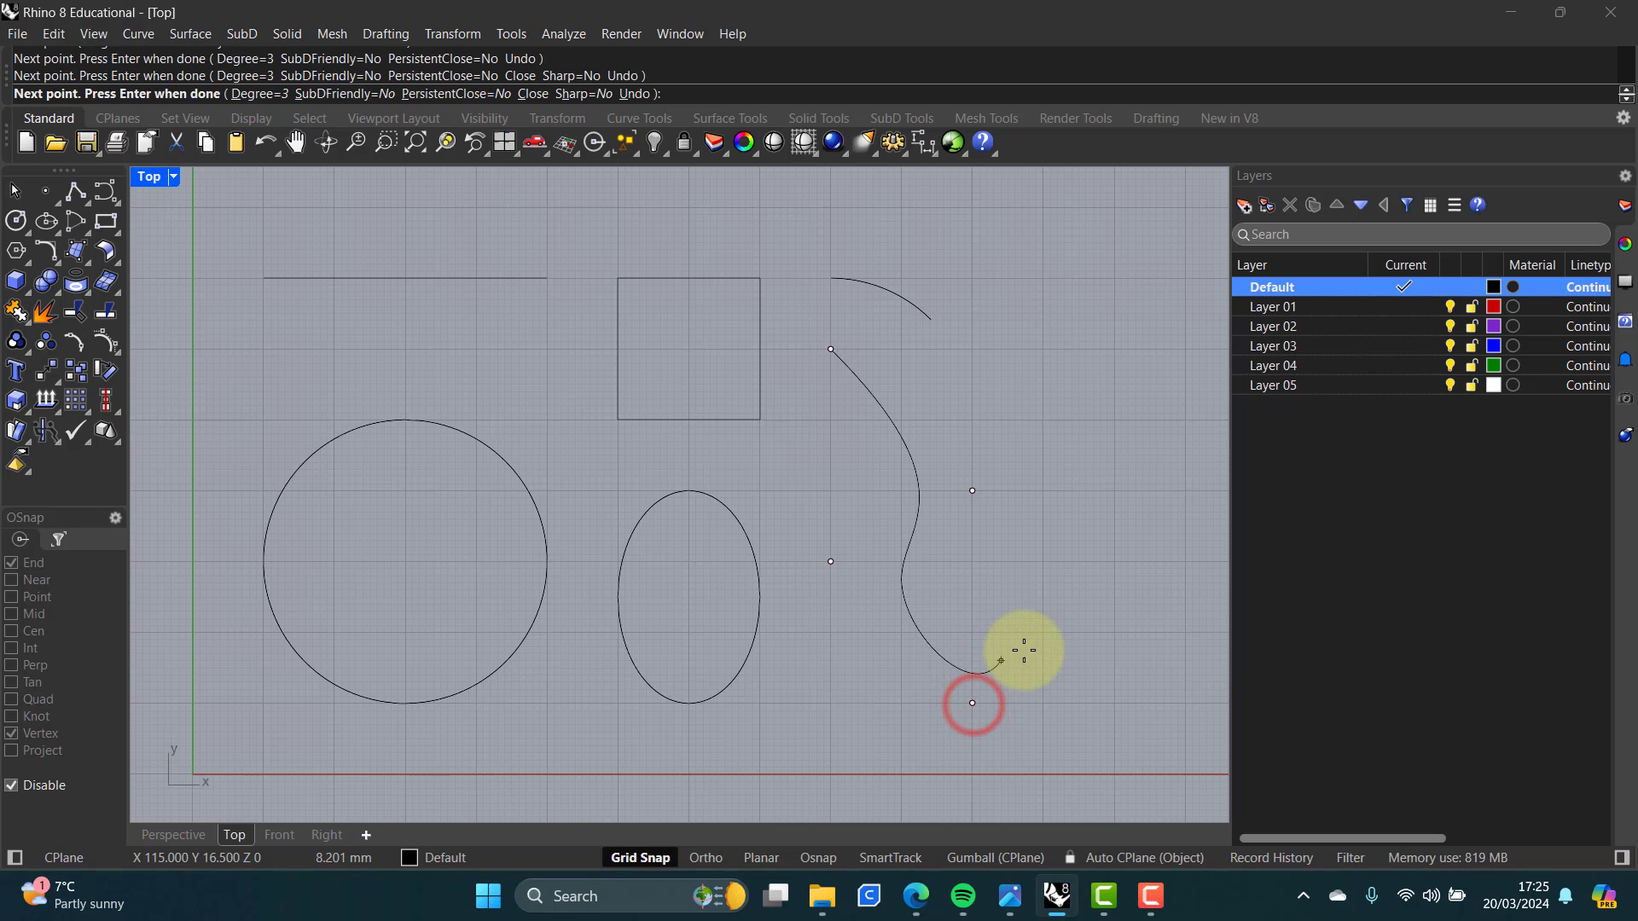
pyautogui.press('Return')
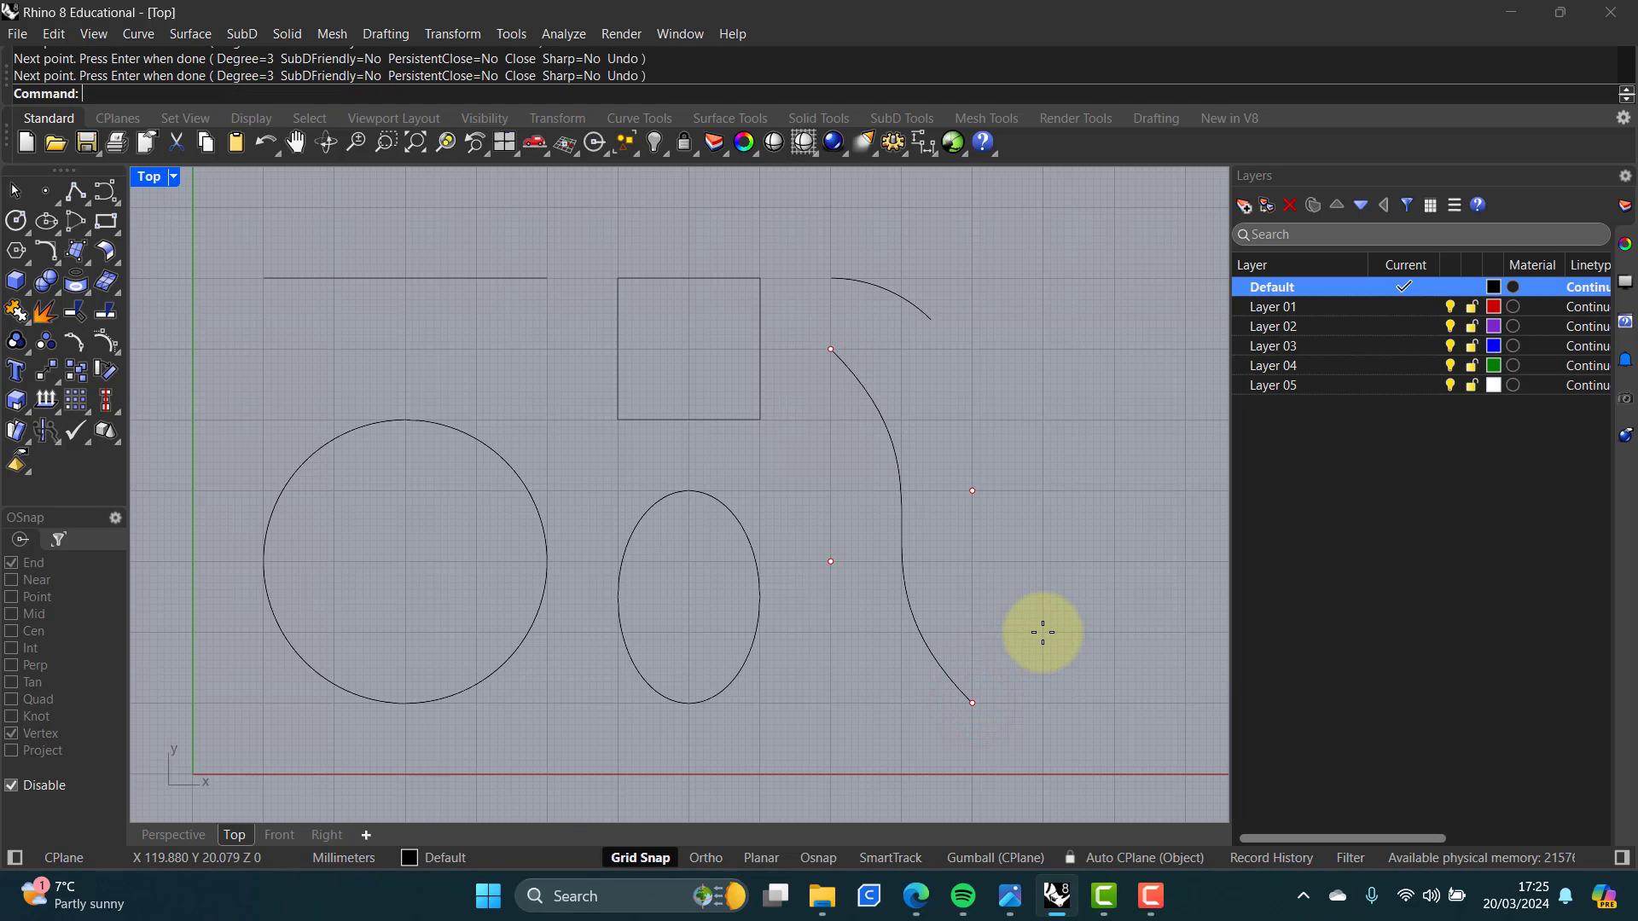
# Step: Try to move the curve's control point at (110,40)
pyautogui.click(903, 503)
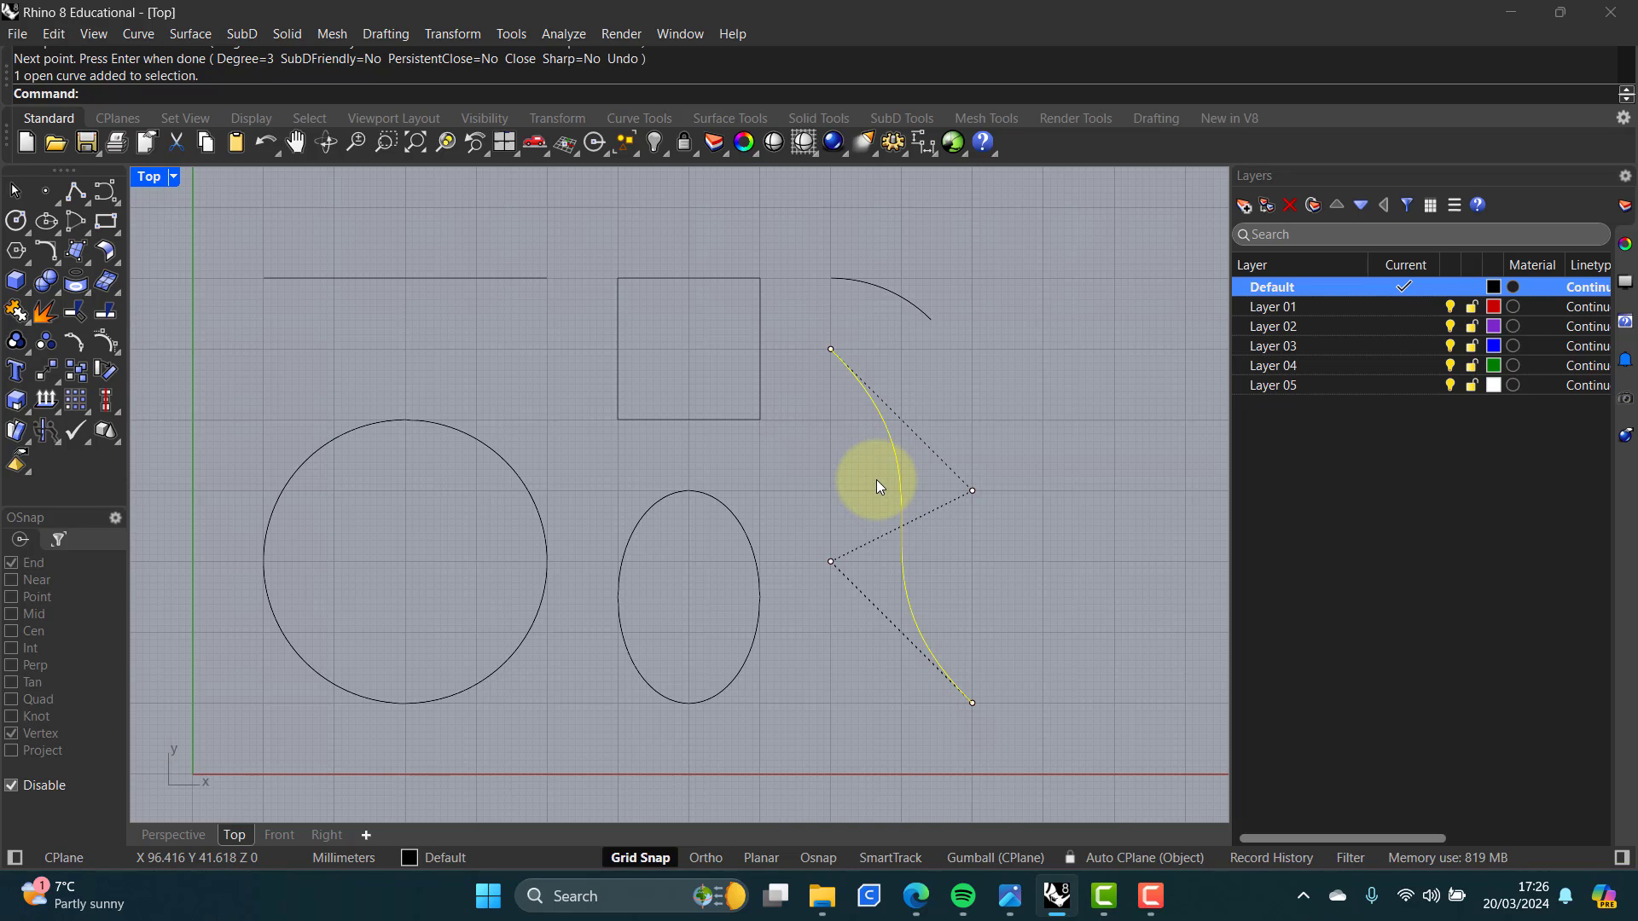
pyautogui.click(973, 490)
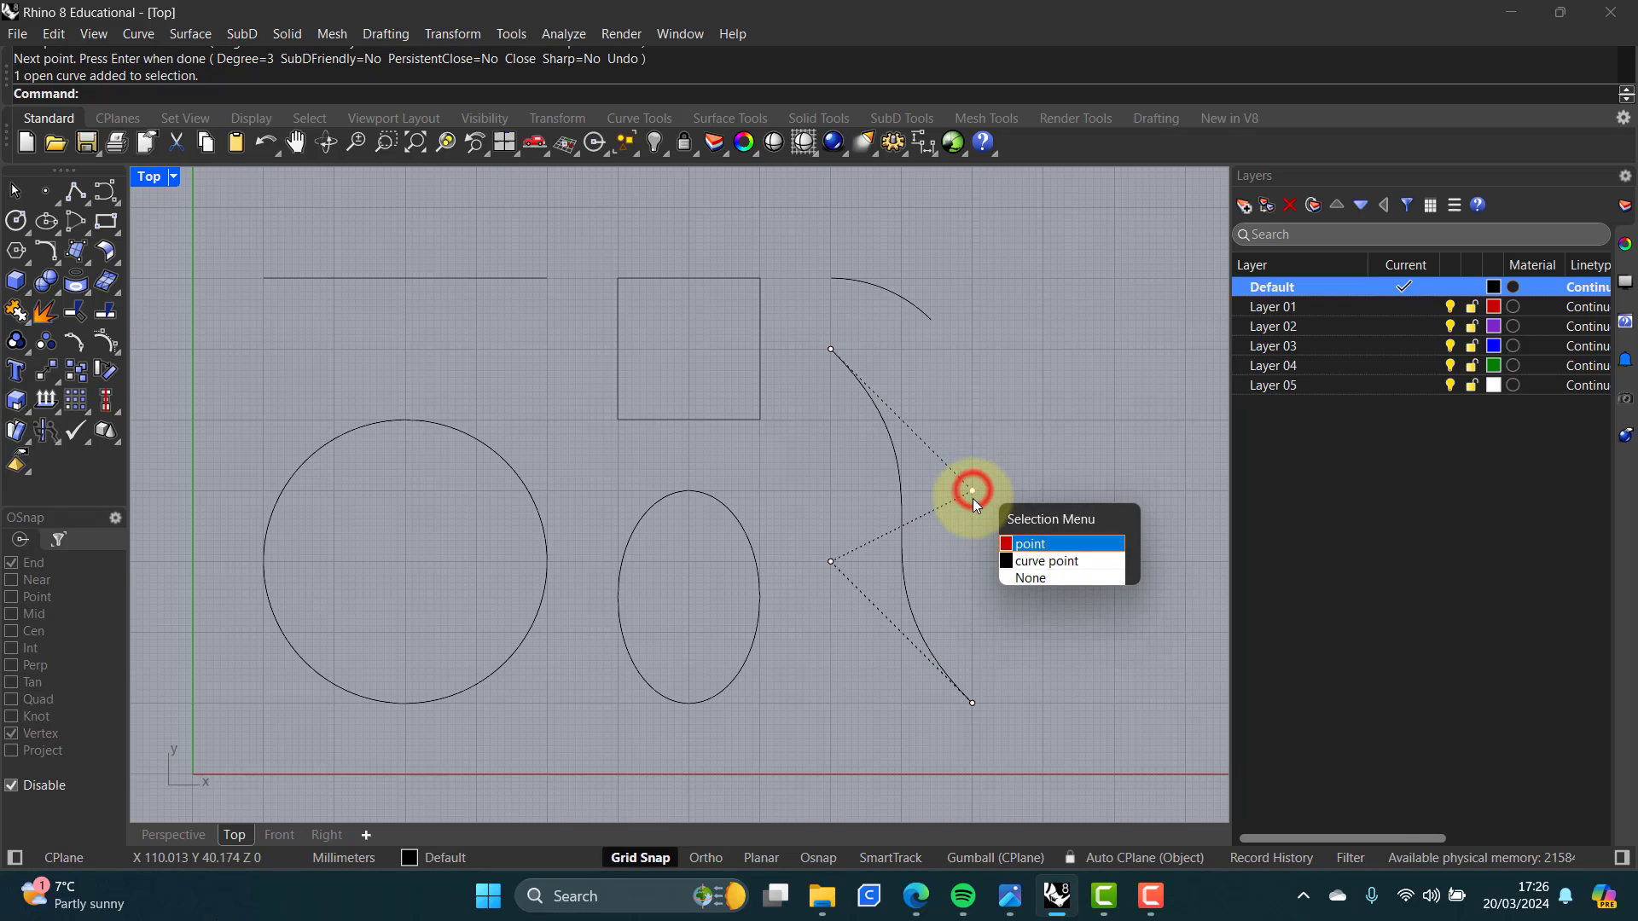
pyautogui.click(1037, 562)
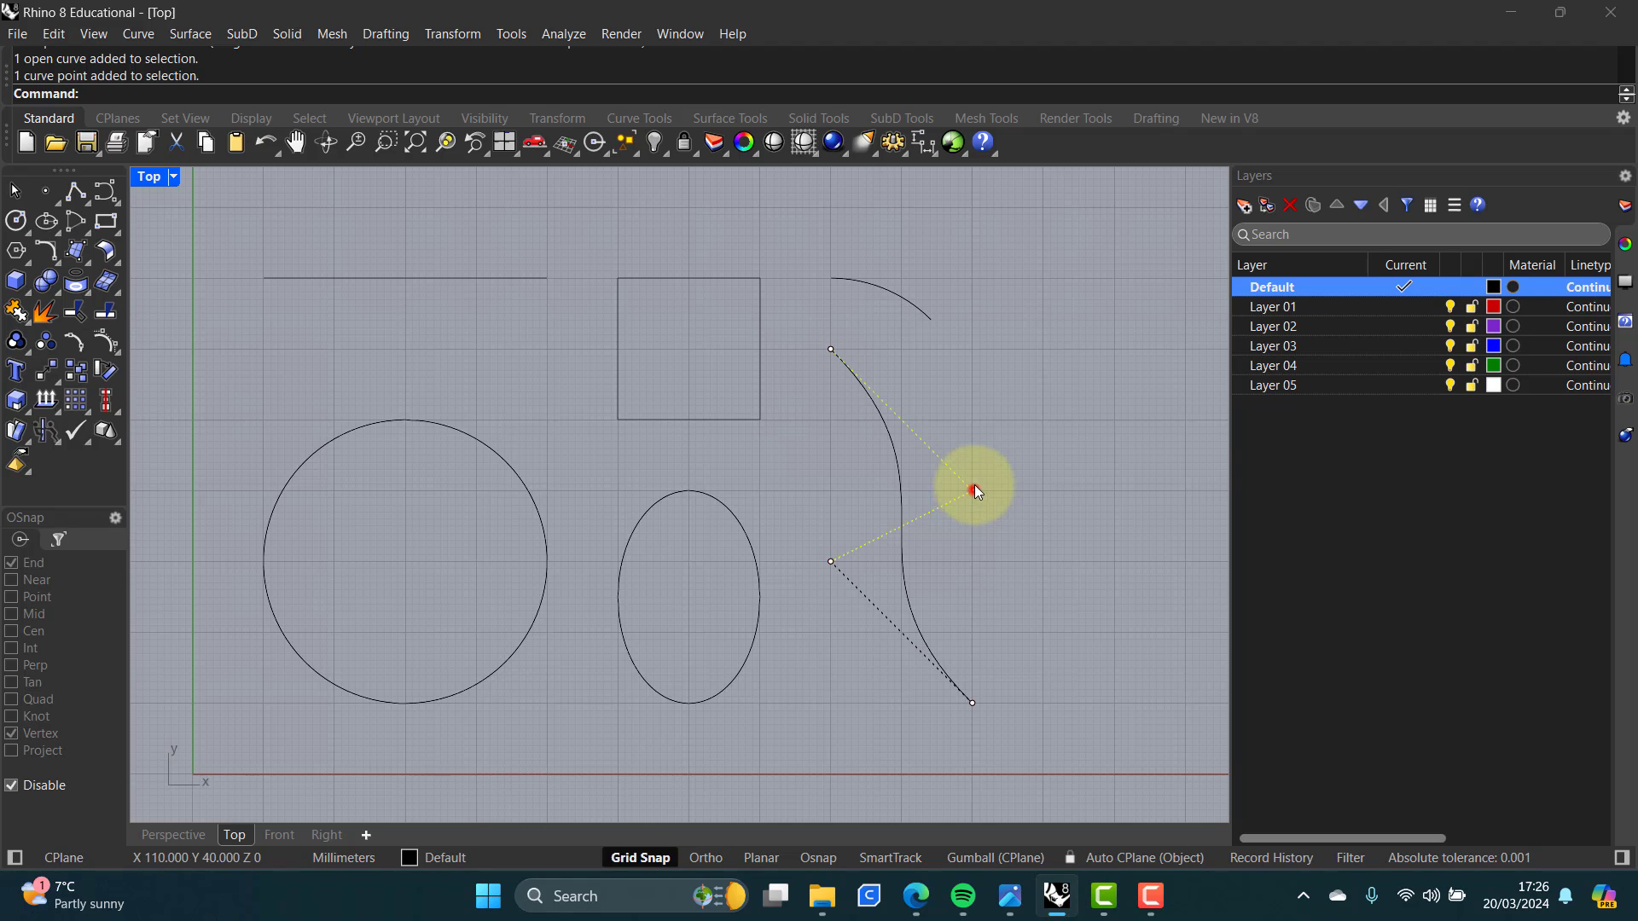
pyautogui.moveTo(972, 490)
pyautogui.mouseDown()
pyautogui.moveTo(987, 411)
pyautogui.moveTo(1081, 434)
pyautogui.moveTo(1061, 548)
pyautogui.moveTo(962, 570)
pyautogui.moveTo(930, 614)
pyautogui.moveTo(1015, 595)
pyautogui.moveTo(1068, 636)
pyautogui.moveTo(1042, 694)
pyautogui.moveTo(970, 482)
pyautogui.moveTo(991, 486)
pyautogui.moveTo(973, 491)
pyautogui.mouseUp()
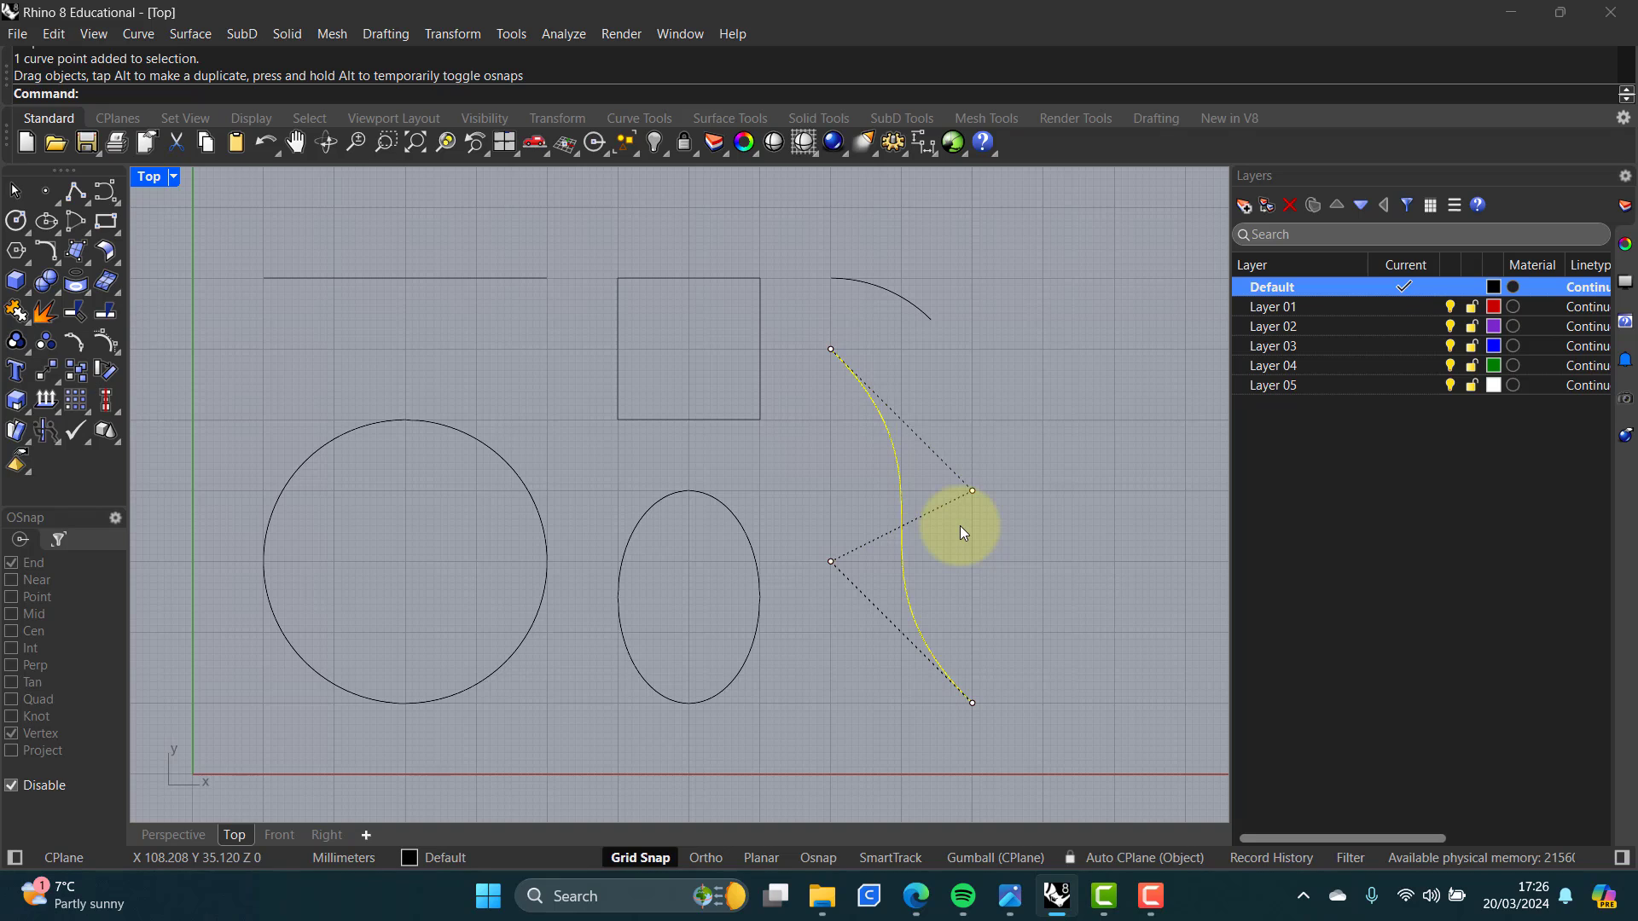
pyautogui.press('Escape')
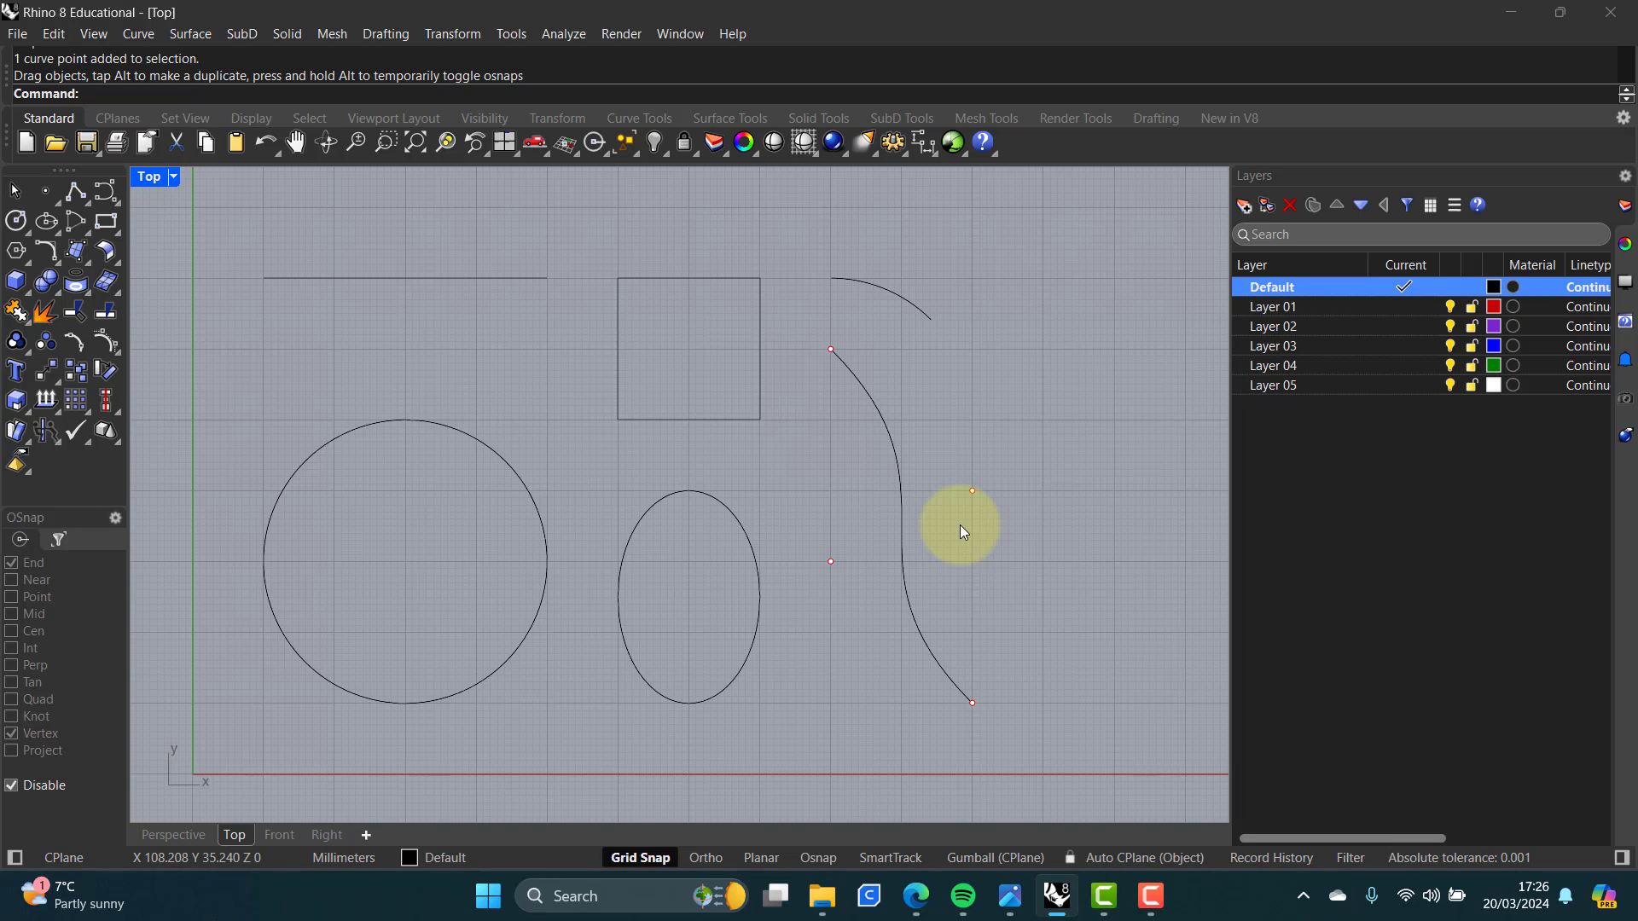
pyautogui.click(1011, 580)
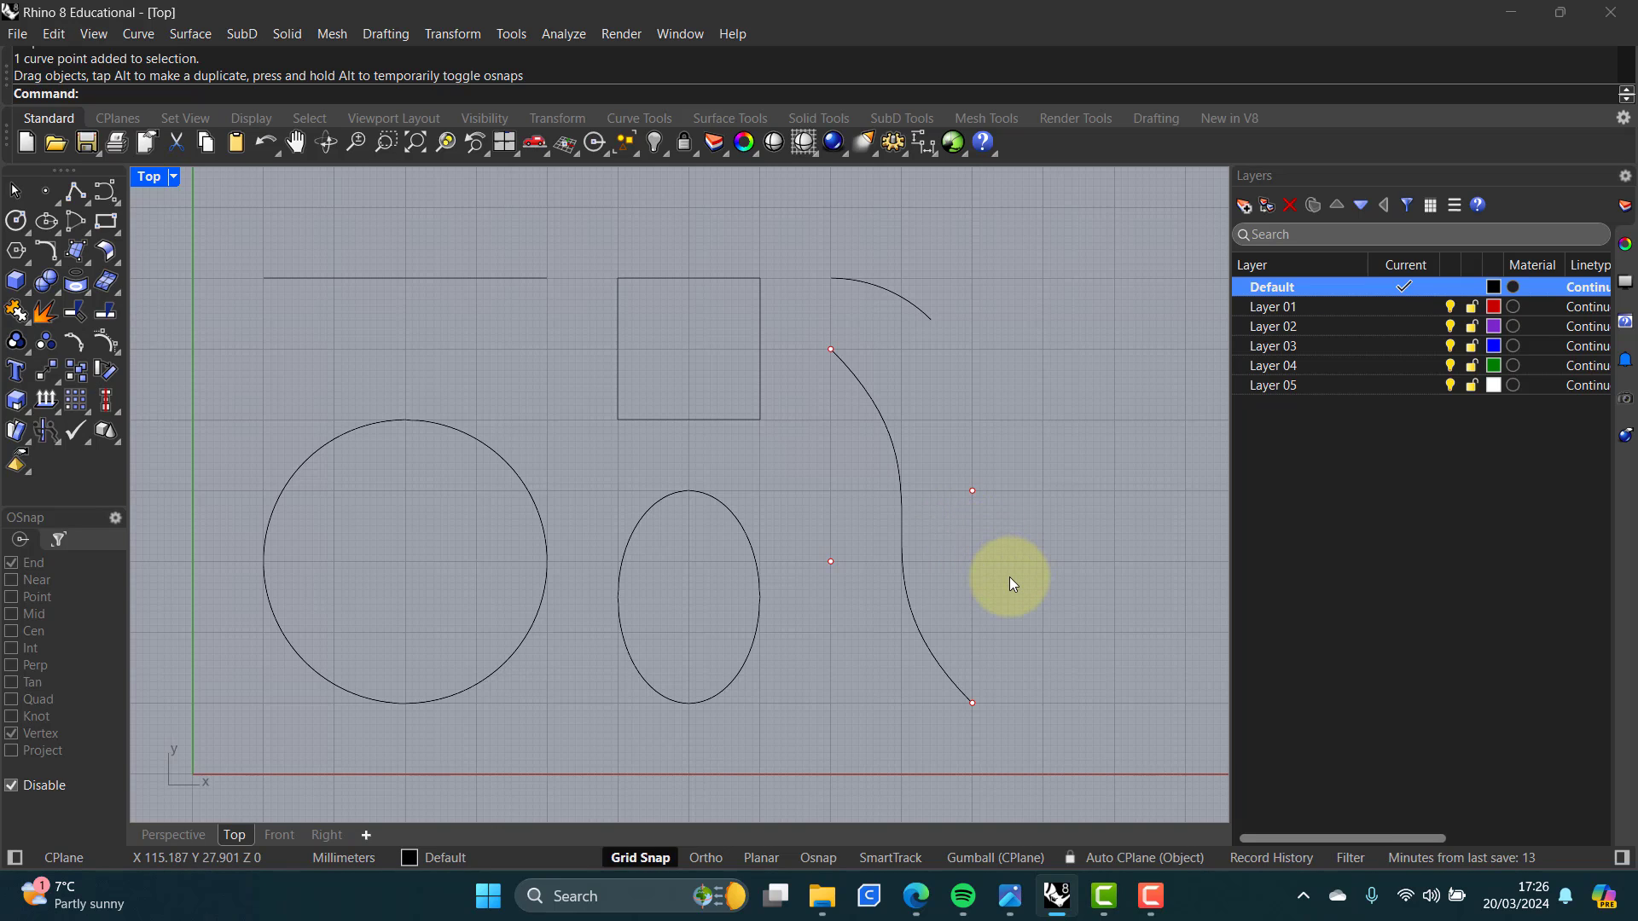